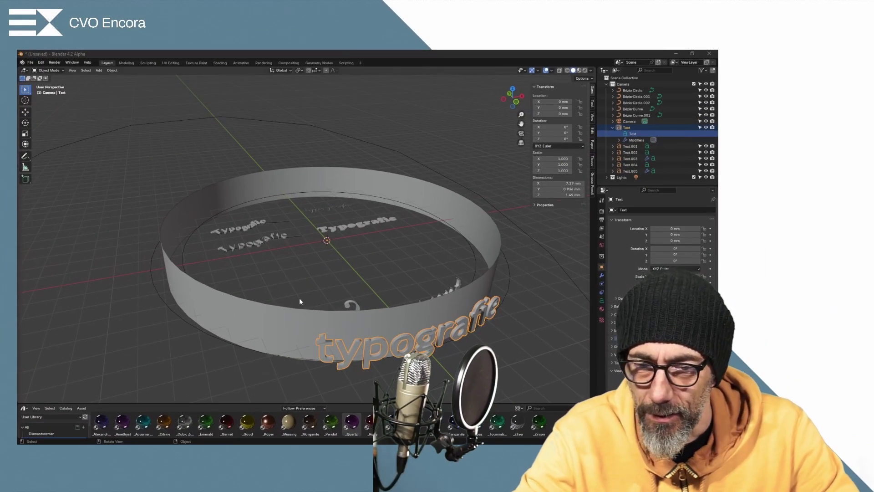
Orbit and zoom around the ring scene to inspect its curved text, then select Text.005.
middle_drag(299, 297, 293, 310)
scroll(437, 203, up, 3)
middle_drag(437, 206, 414, 240)
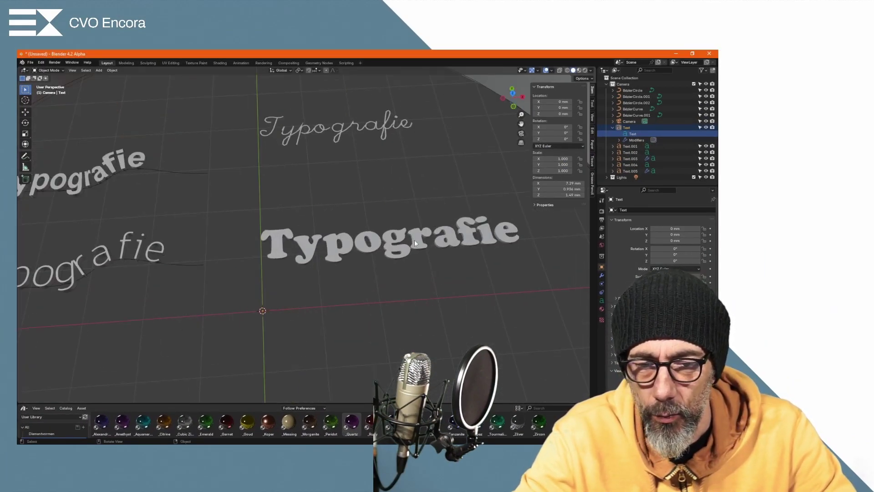
mouse_move(343, 296)
middle_down()
mouse_move(331, 278)
mouse_move(305, 272)
middle_up()
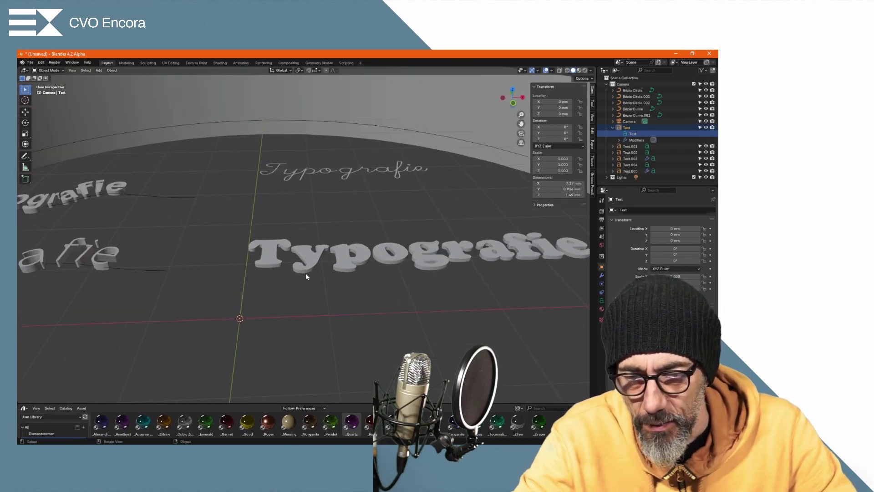
scroll(305, 272, up, 2)
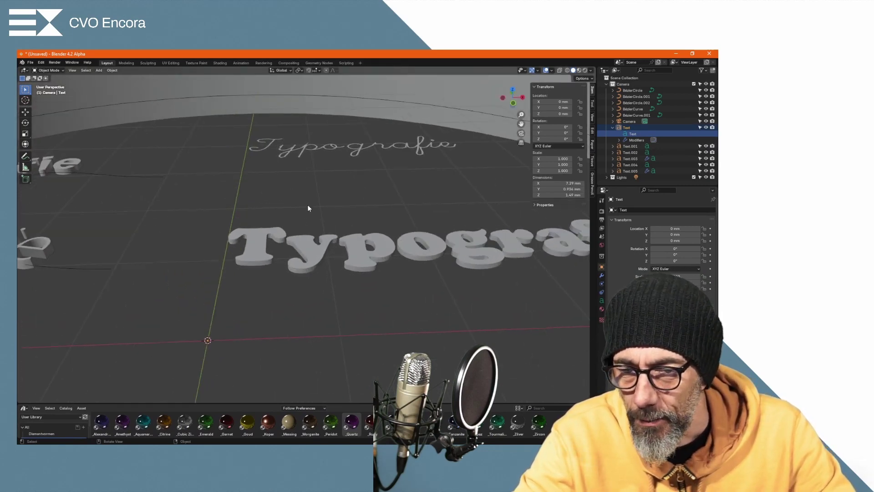
mouse_move(307, 204)
middle_down()
mouse_move(291, 106)
mouse_move(363, 201)
mouse_move(140, 214)
middle_up()
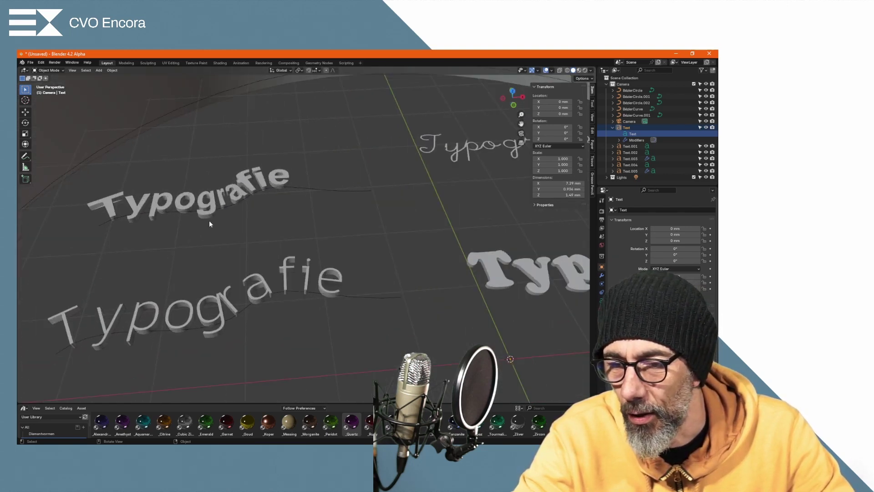
middle_drag(273, 205, 66, 146)
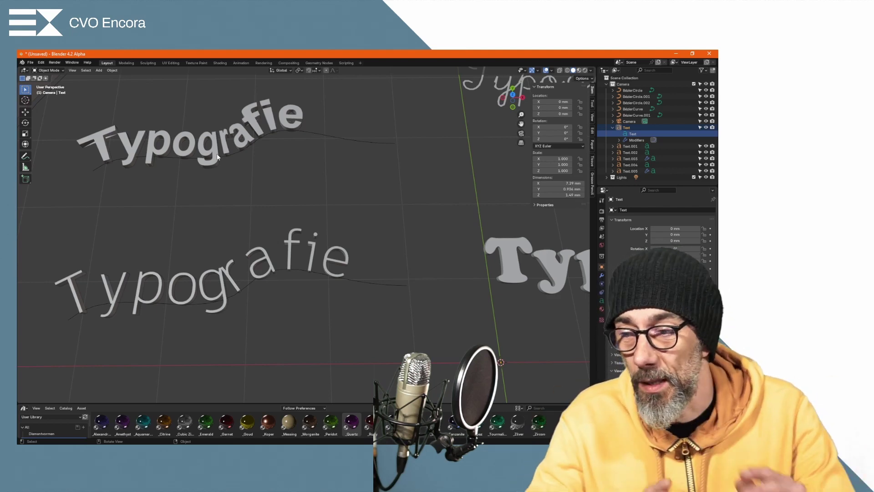
scroll(305, 208, down, 3)
scroll(299, 213, down, 3)
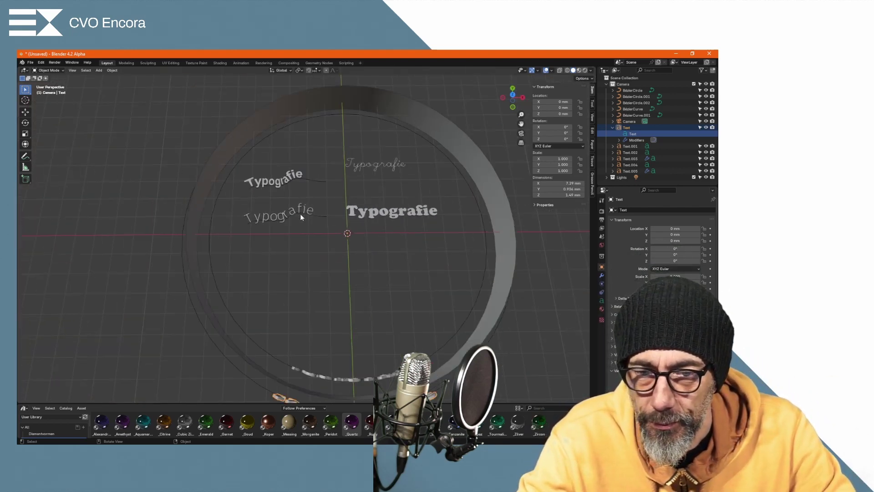
middle_drag(299, 214, 337, 245)
scroll(337, 248, down, 2)
scroll(337, 250, up, 3)
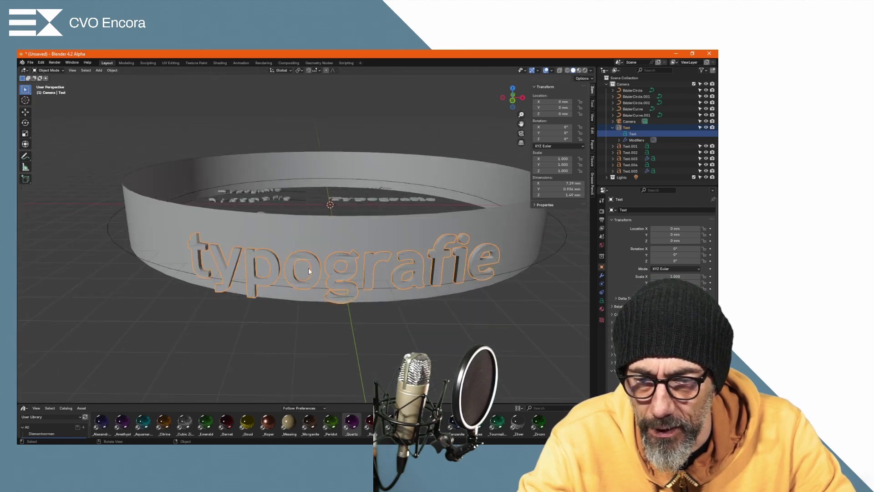
scroll(360, 271, up, 2)
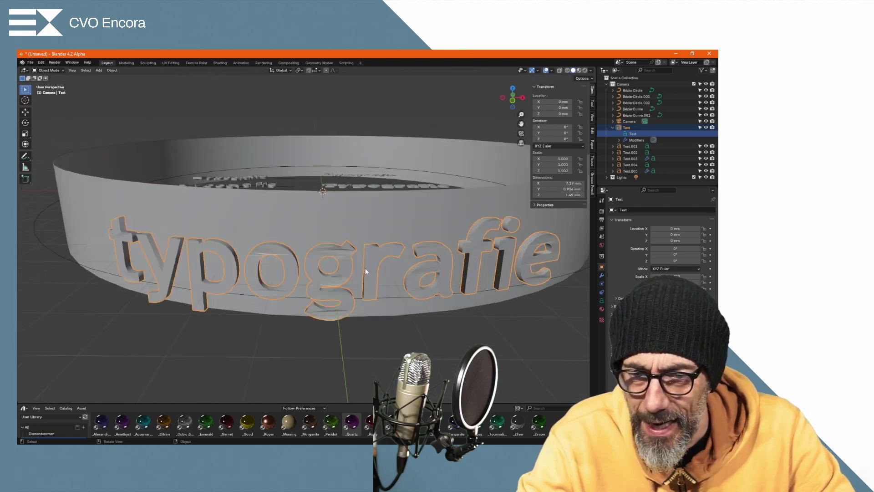
scroll(305, 248, up, 5)
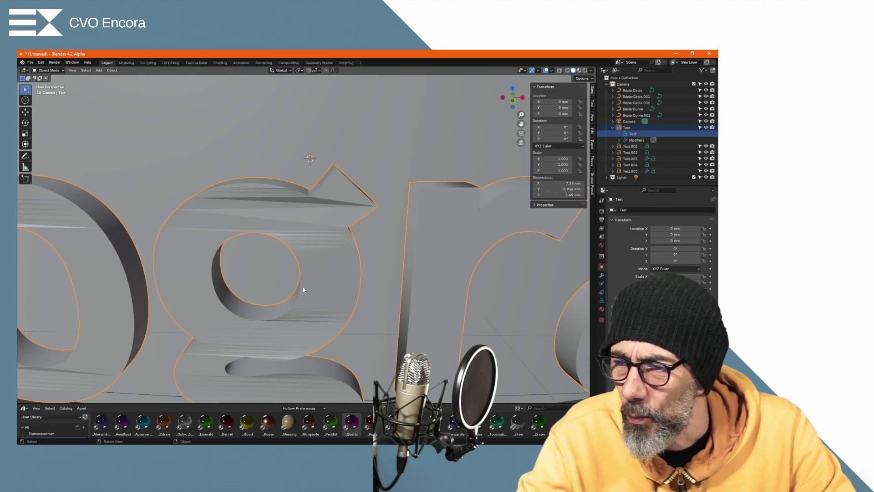
scroll(316, 252, down, 3)
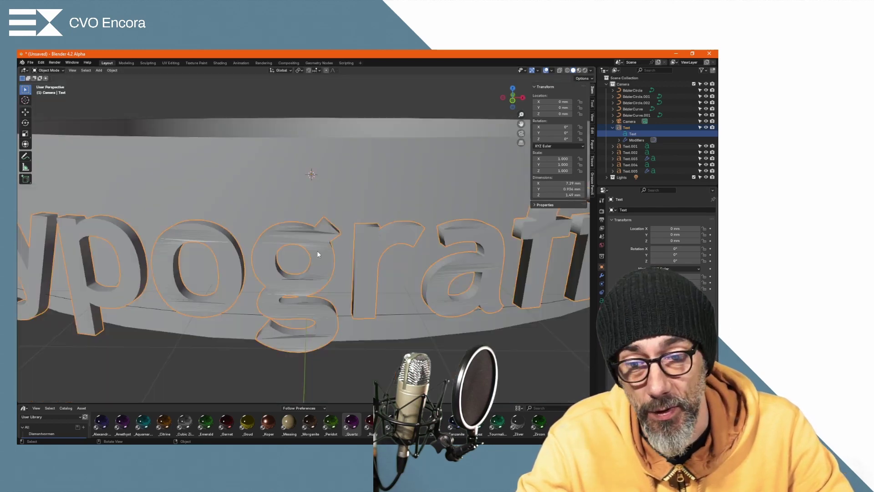
scroll(317, 251, down, 4)
middle_drag(318, 251, 320, 275)
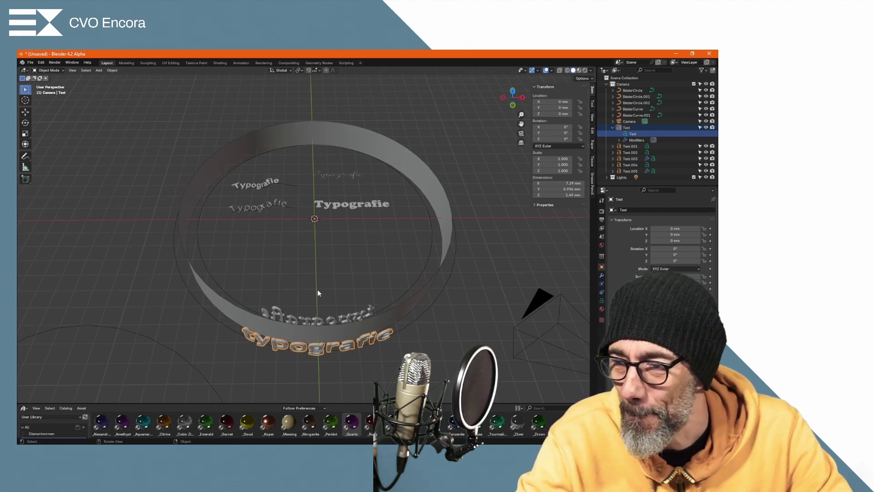
scroll(334, 320, up, 3)
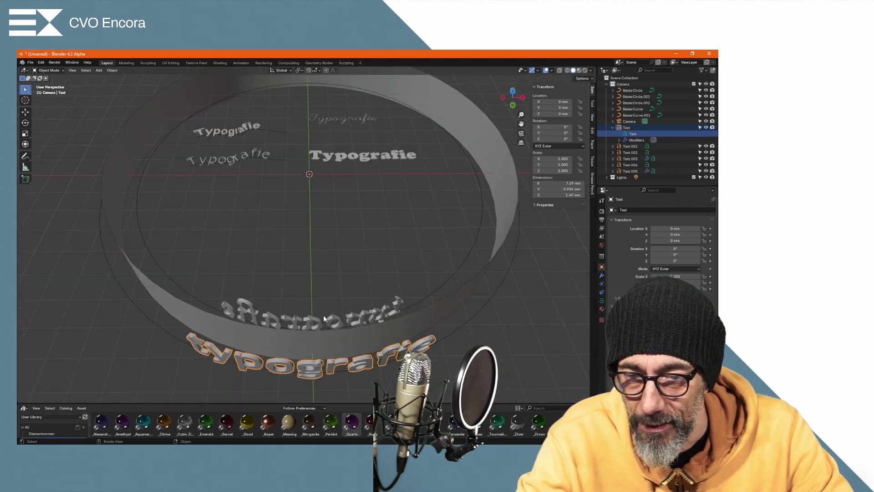
mouse_move(358, 317)
middle_down()
mouse_move(249, 361)
mouse_move(208, 343)
middle_up()
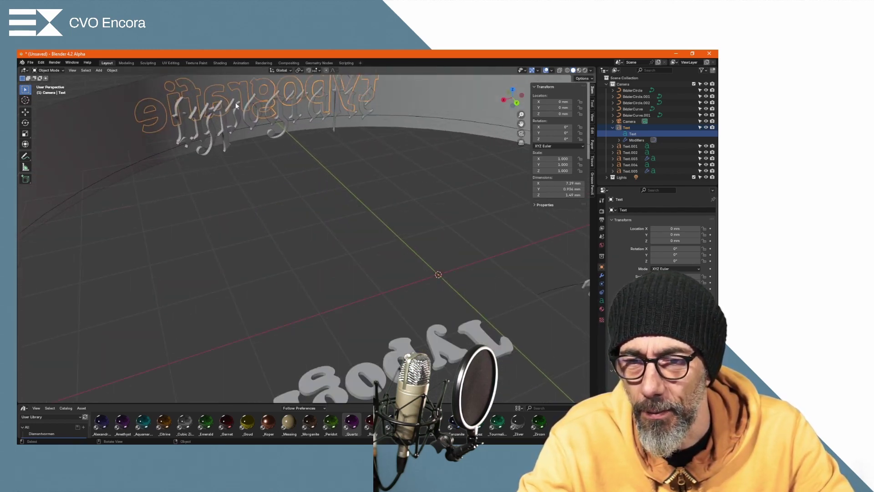
mouse_move(239, 133)
middle_down()
mouse_move(223, 146)
mouse_move(281, 173)
mouse_move(272, 209)
mouse_move(324, 224)
mouse_move(315, 252)
mouse_move(351, 235)
mouse_move(357, 257)
middle_up()
click(223, 144)
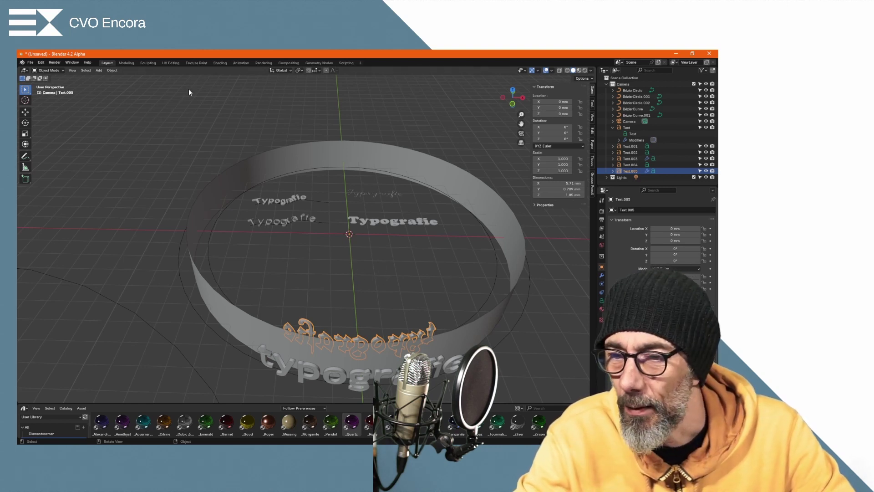
Create a new General file, choosing Don't Save for the old ring scene.
click(30, 63)
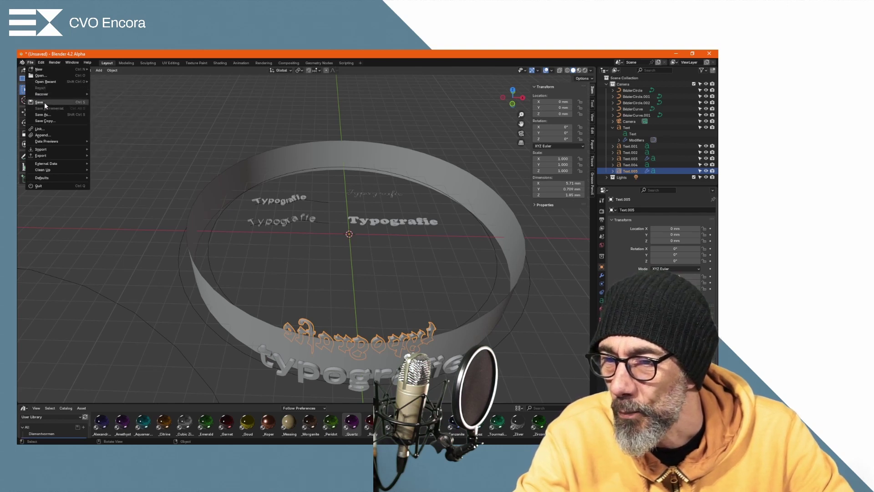
mouse_move(39, 69)
click(124, 70)
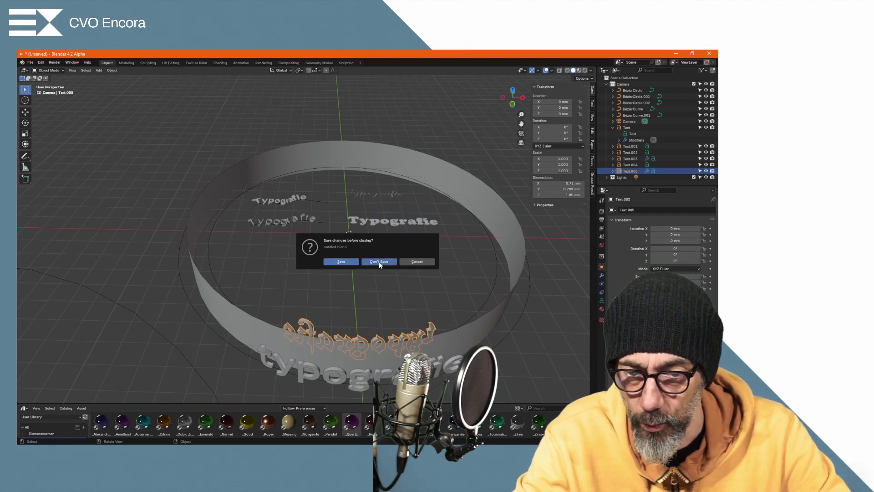
click(379, 263)
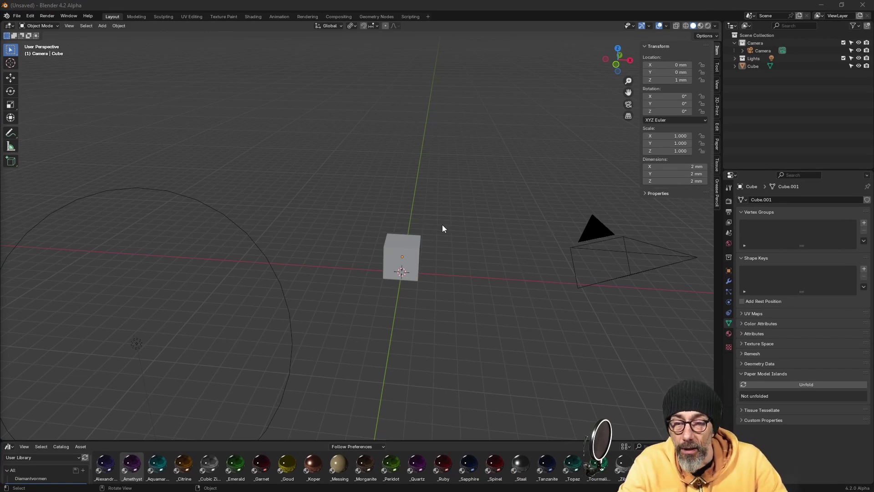
Delete the default cube from the scene.
click(411, 239)
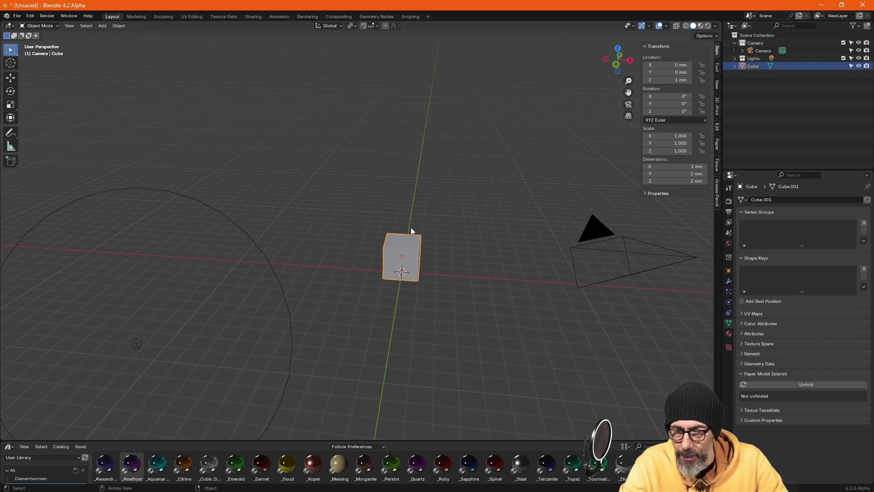
key(Delete)
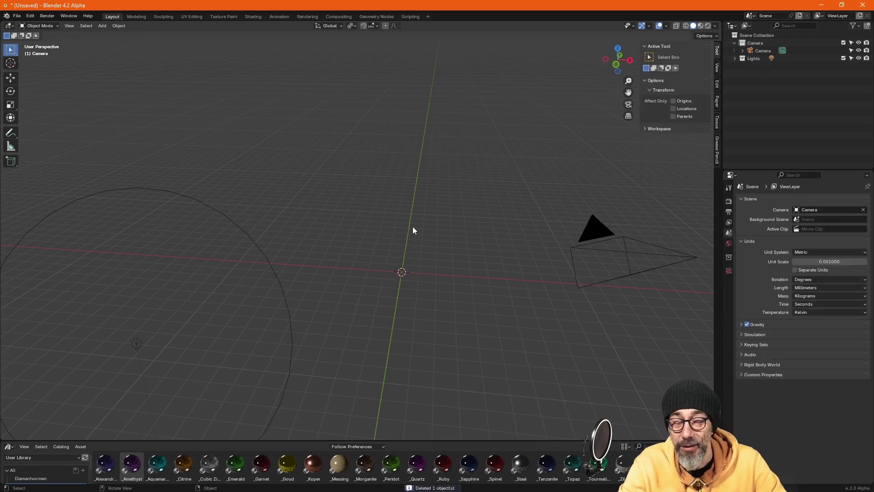
mouse_move(585, 80)
middle_down()
mouse_move(392, 264)
mouse_move(414, 255)
mouse_move(552, 269)
mouse_move(546, 286)
mouse_move(539, 282)
middle_up()
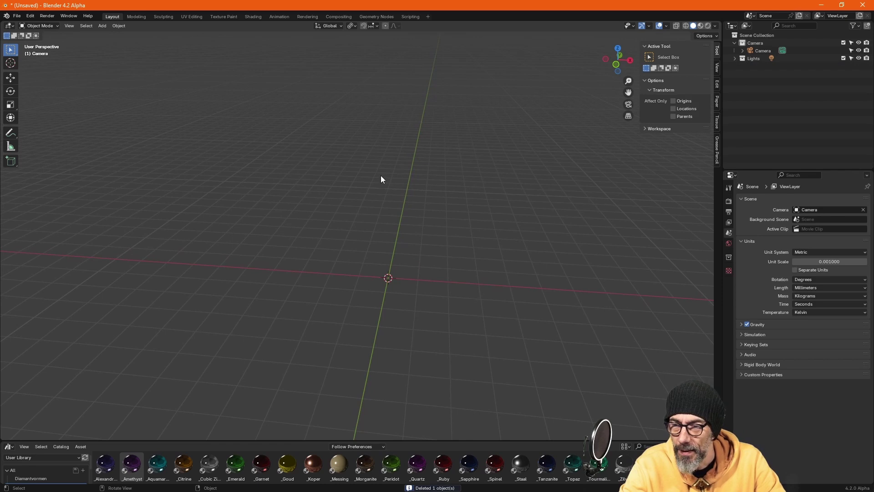
Add a Text object at the origin and zoom in on it in top orthographic view.
click(103, 26)
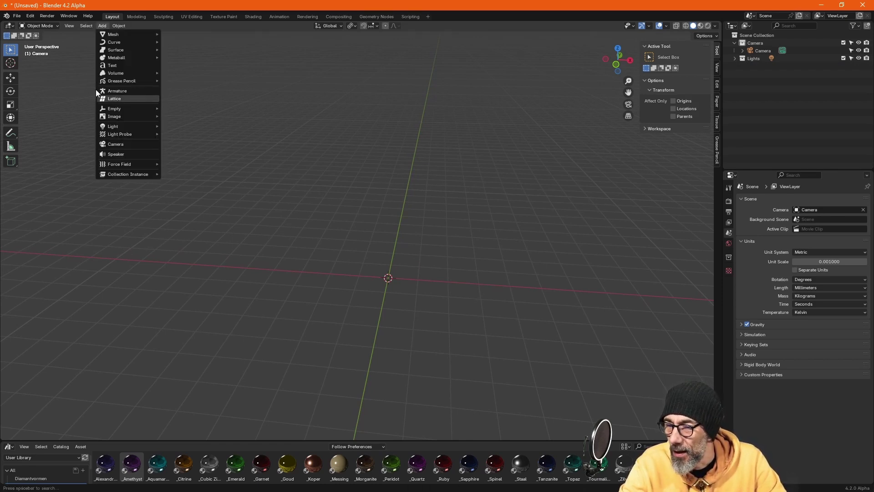
click(111, 67)
middle_drag(457, 235, 459, 258)
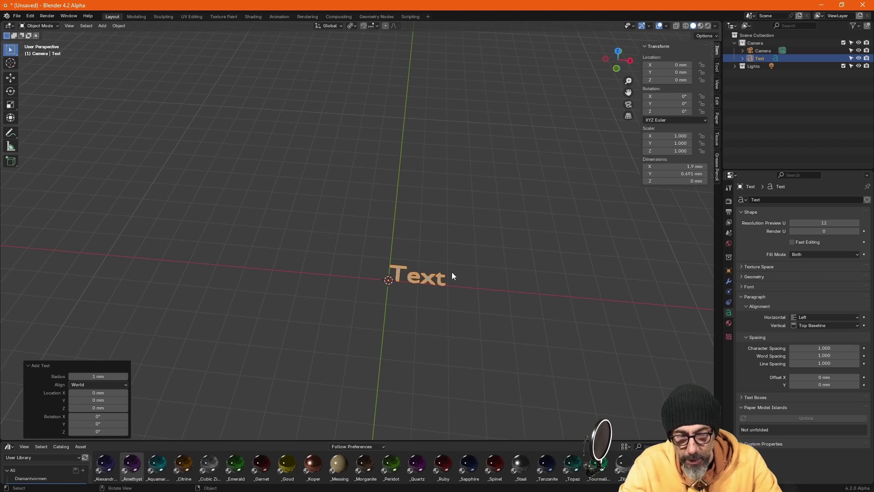
key(KP_7)
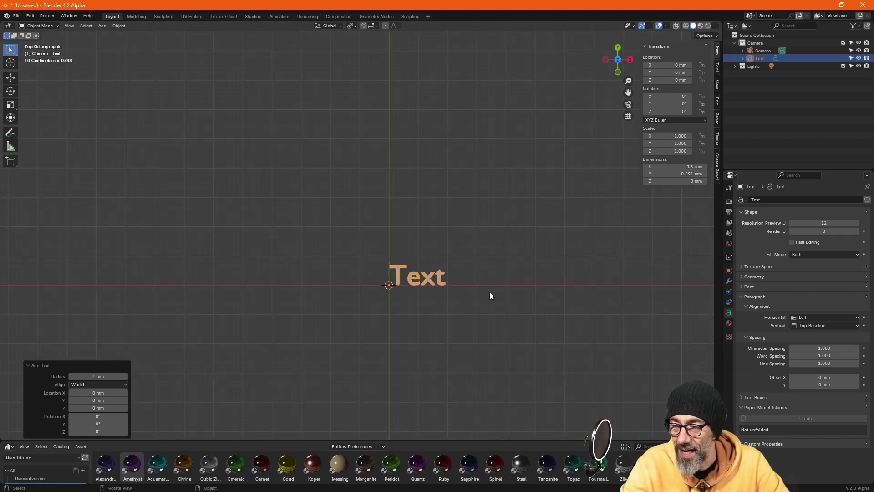
scroll(437, 280, up, 3)
scroll(424, 280, up, 5)
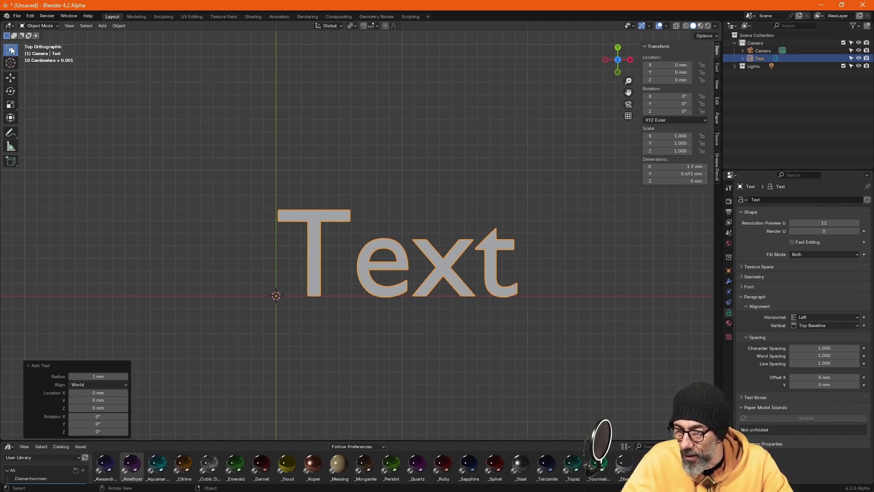
In Edit Mode, replace the placeholder 'Text' with 'Typografie', then return to Object Mode.
click(39, 25)
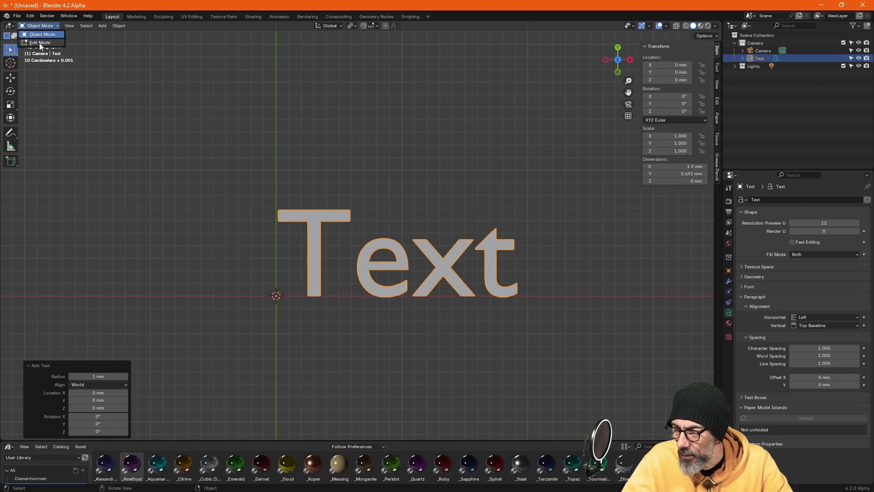
click(44, 44)
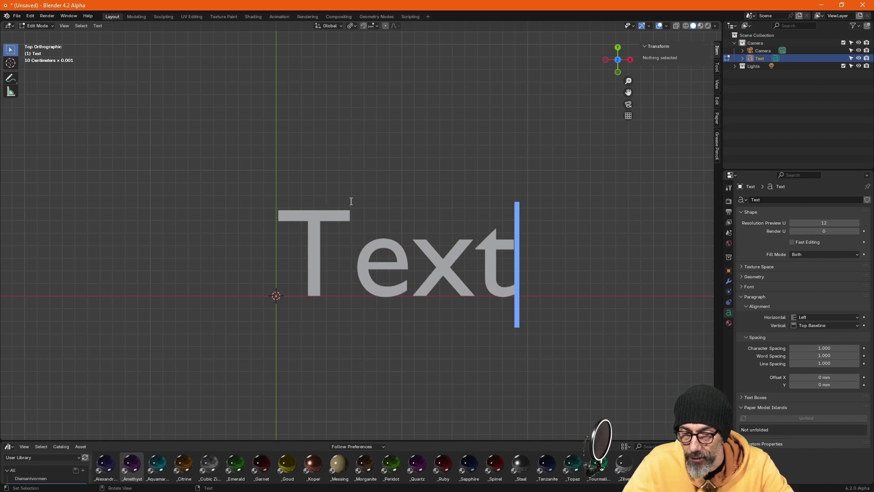
key(Tab)
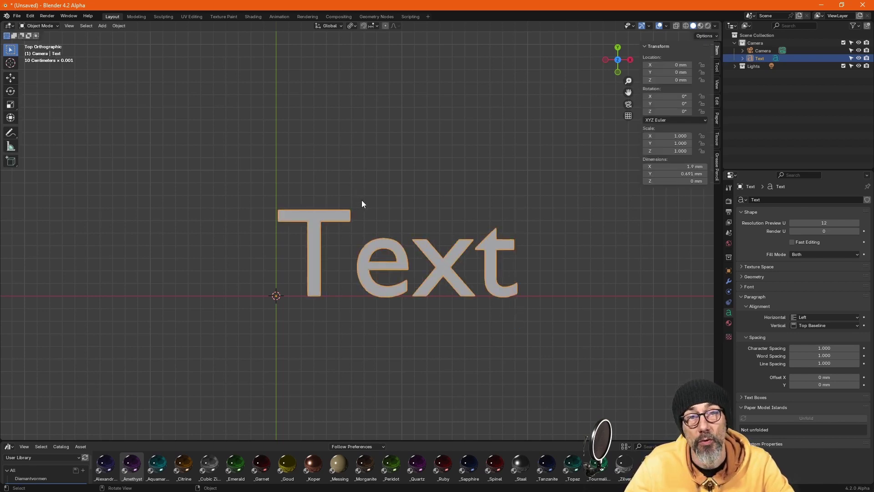
key(Tab)
key(Tab)
key(Tab)
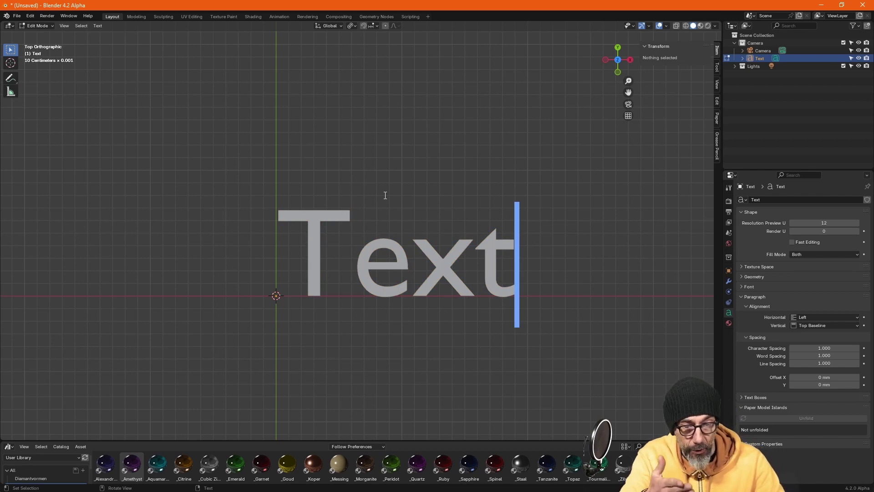
key(BackSpace)
key(BackSpace)
key(BackSpace)
key(BackSpace)
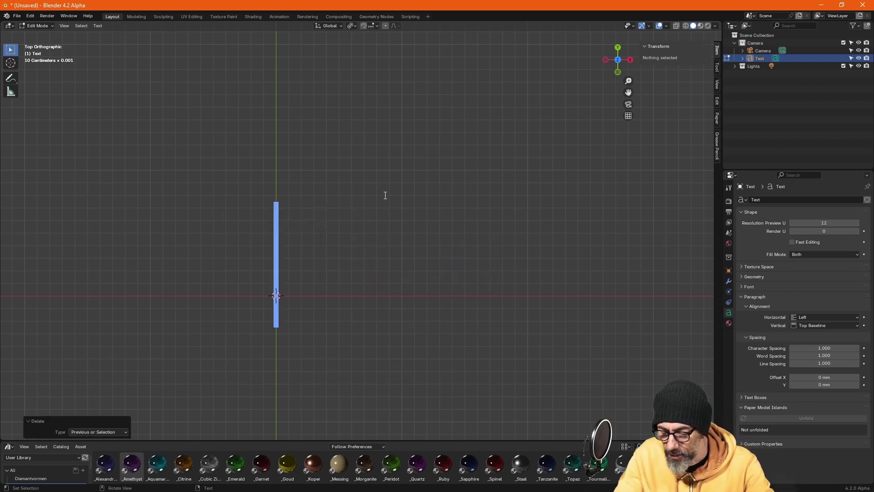
text(Typo)
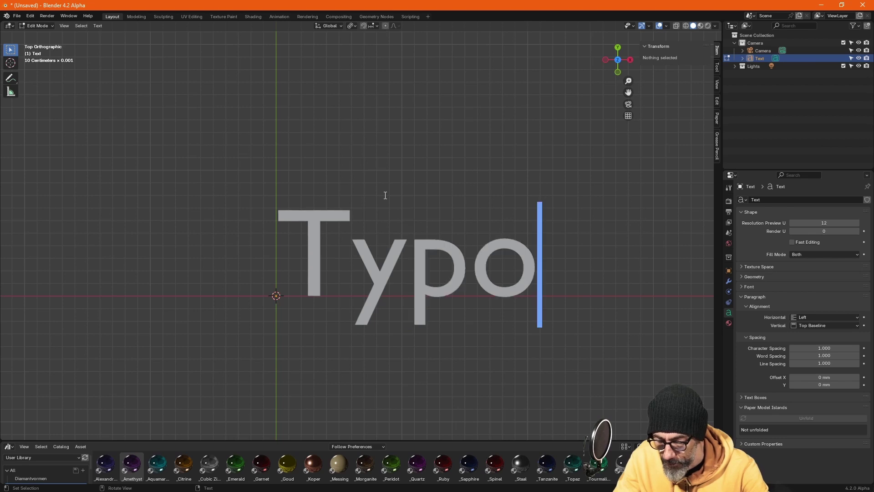
text(graf)
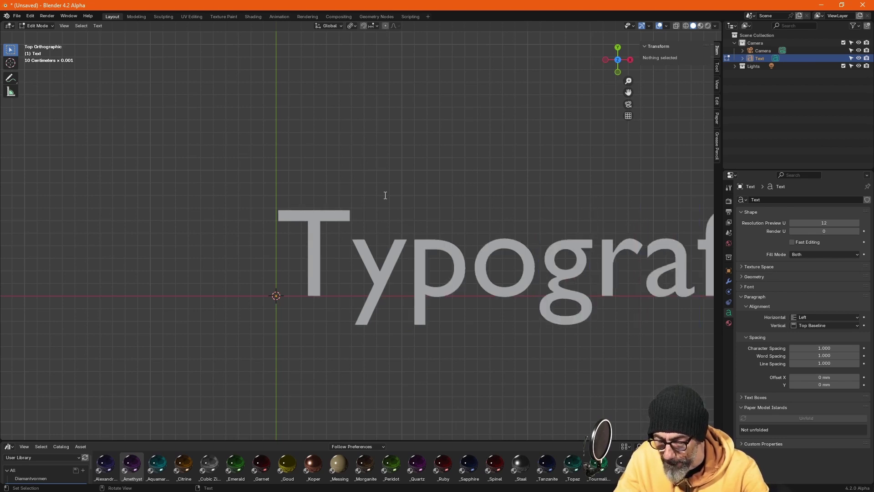
text(ie)
scroll(182, 228, down, 3)
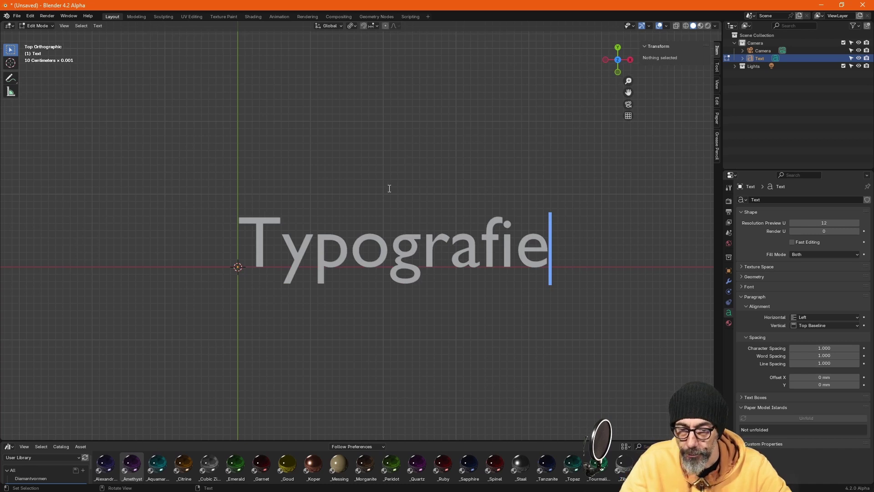
key(Tab)
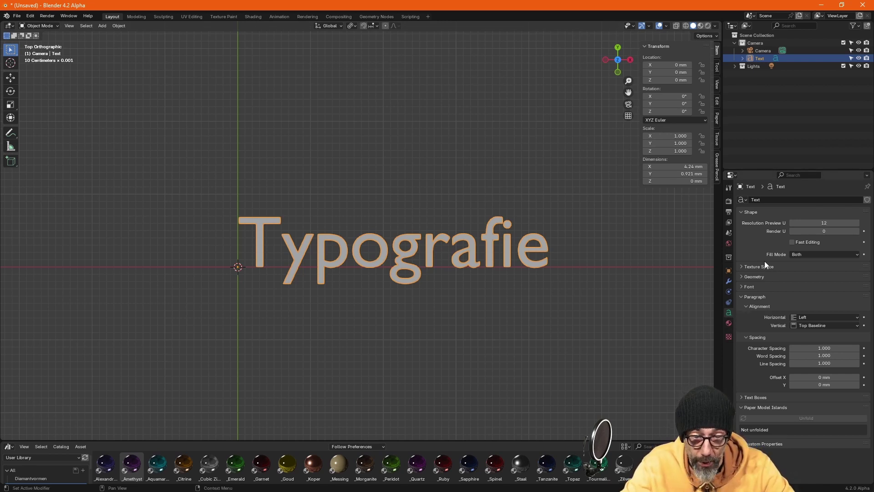
Duplicate the Typografie text and place the copy just behind it along Y.
scroll(479, 351, down, 1)
scroll(479, 352, down, 2)
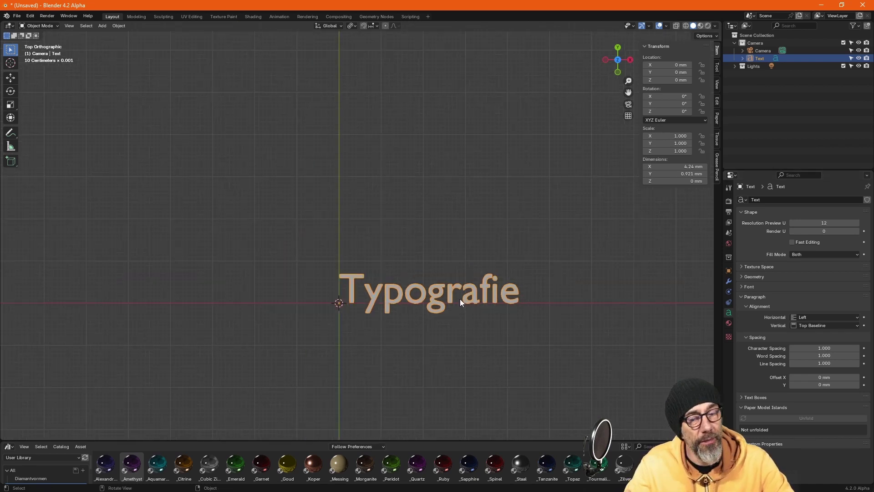
mouse_move(459, 298)
middle_down()
mouse_move(469, 269)
mouse_move(398, 286)
middle_up()
scroll(396, 288, up, 2)
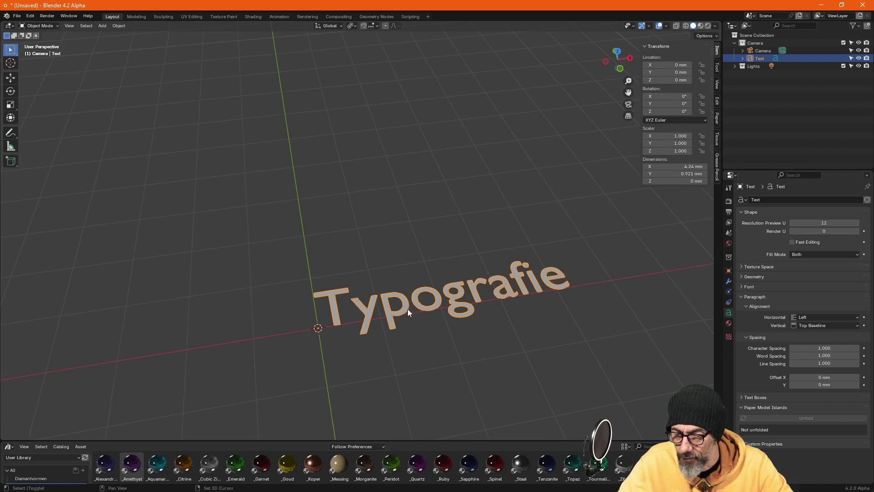
key(shift+d)
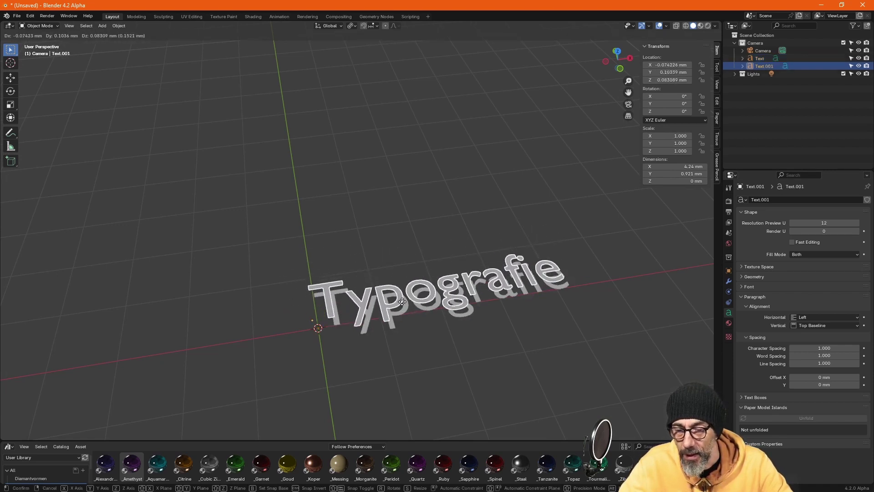
key(y)
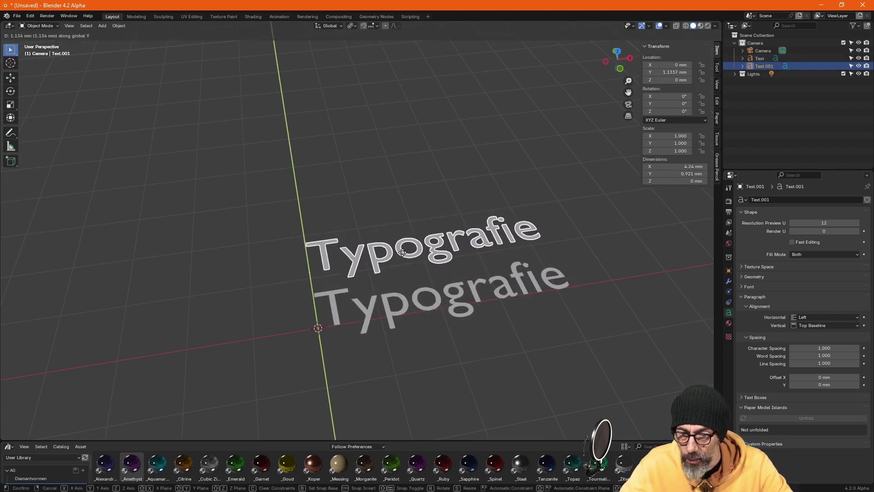
click(390, 232)
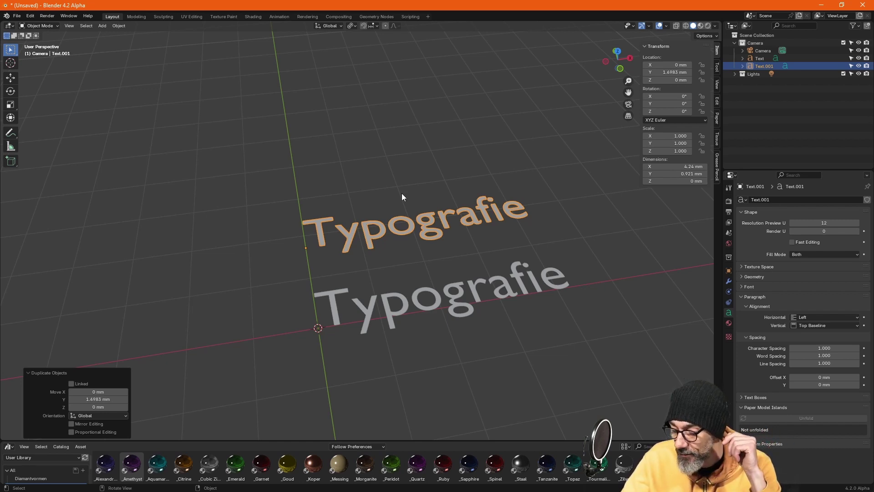
Repeat the duplicate for more stepped rows, then select the second-from-bottom row and collapse Shape.
key(shift+r)
key(shift+r)
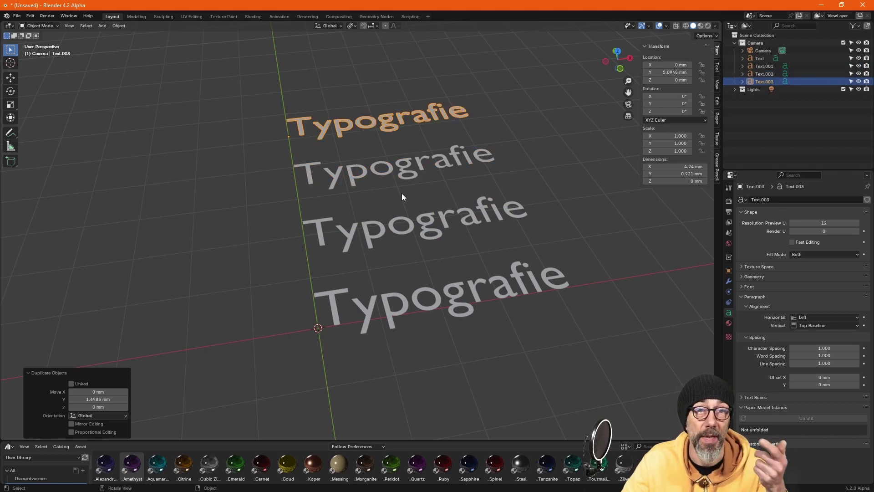
key(shift+r)
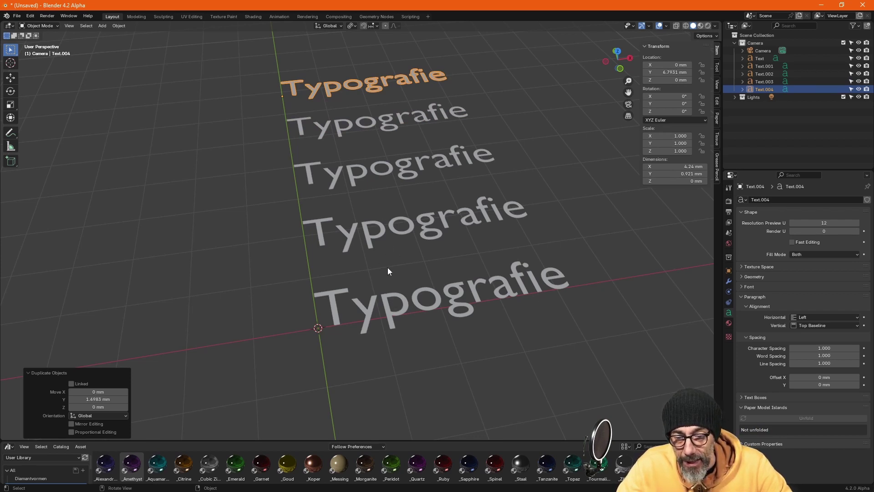
click(370, 239)
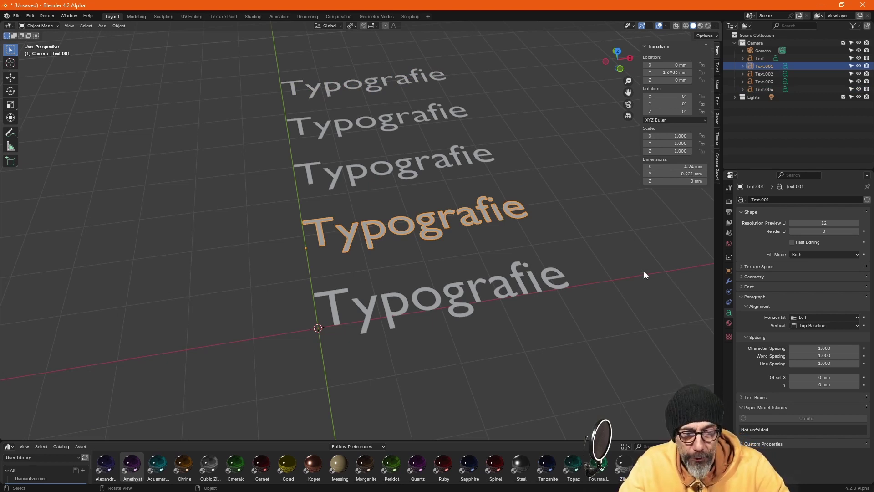
click(741, 212)
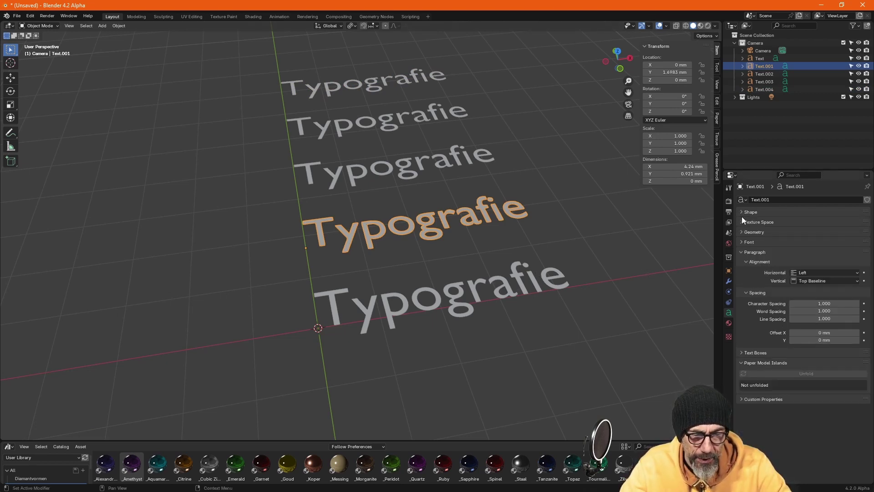
Collapse the Paragraph and Paper Model Islands panels, leave Geometry closed, and expand the Font panel.
click(743, 253)
click(742, 273)
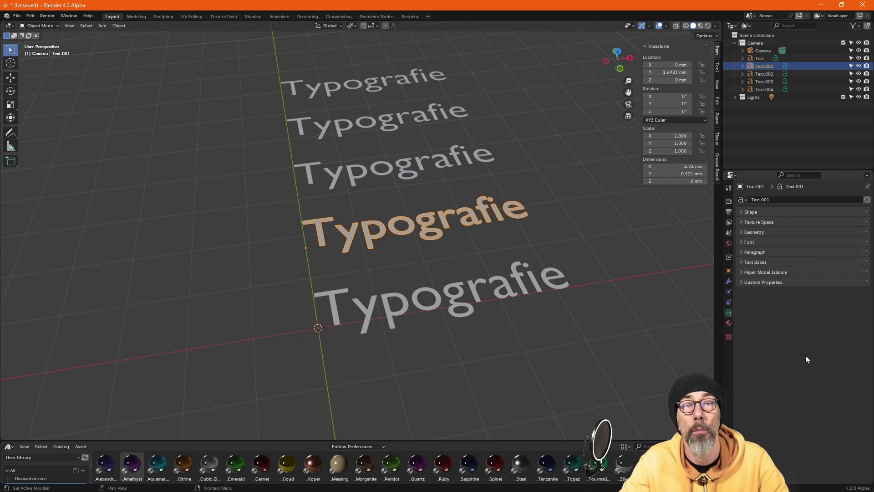
click(741, 232)
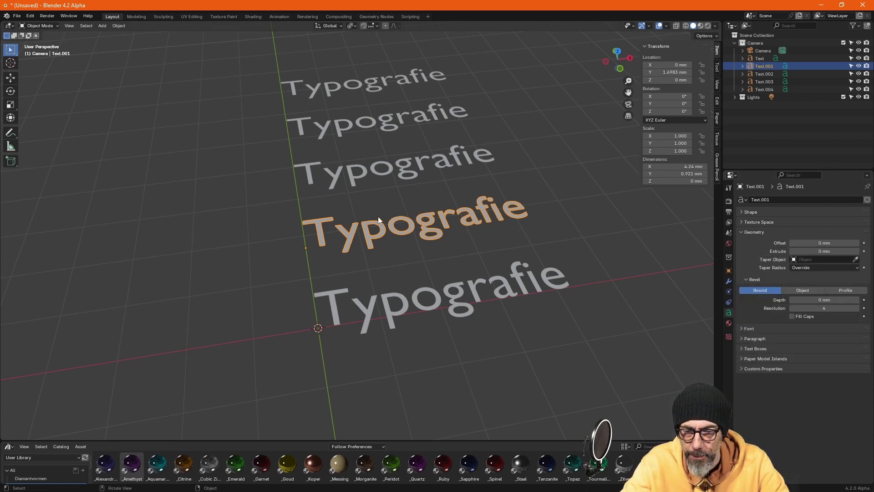
click(742, 231)
click(741, 242)
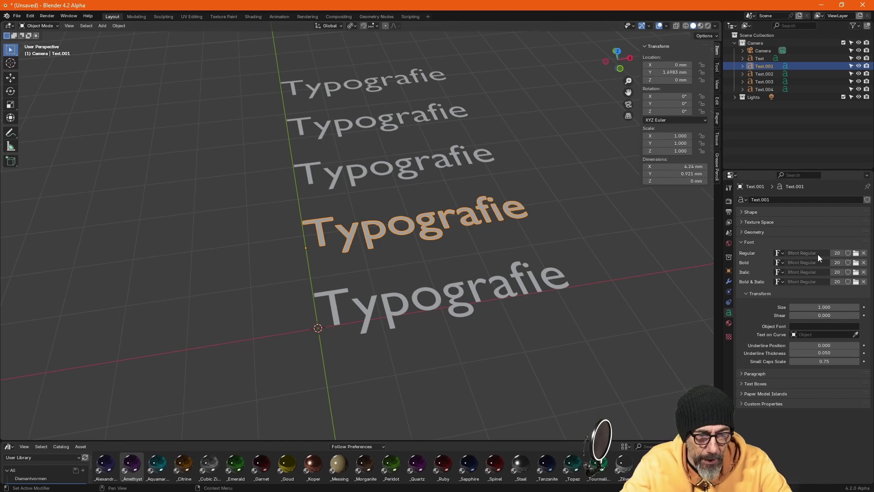
Load Bauhaus 93 as the fourth Typografie row's regular font.
click(856, 253)
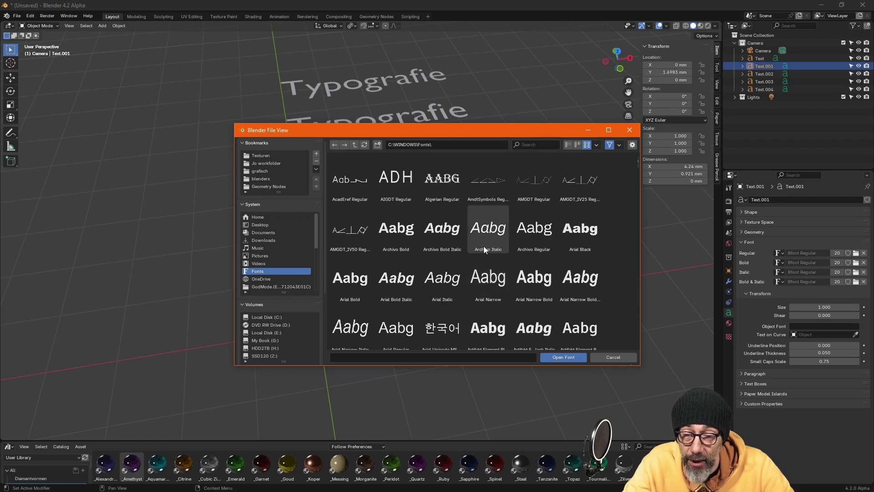
scroll(476, 254, down, 2)
scroll(506, 254, down, 3)
scroll(531, 255, down, 3)
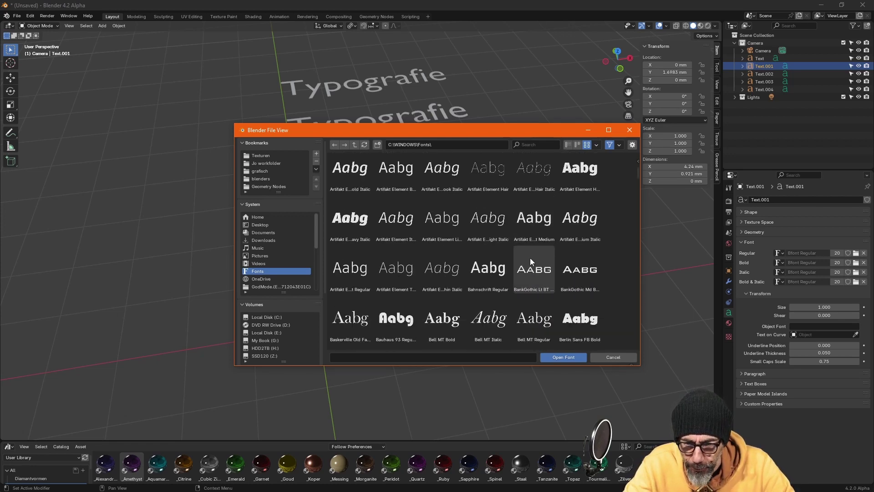
scroll(530, 258, down, 3)
click(395, 230)
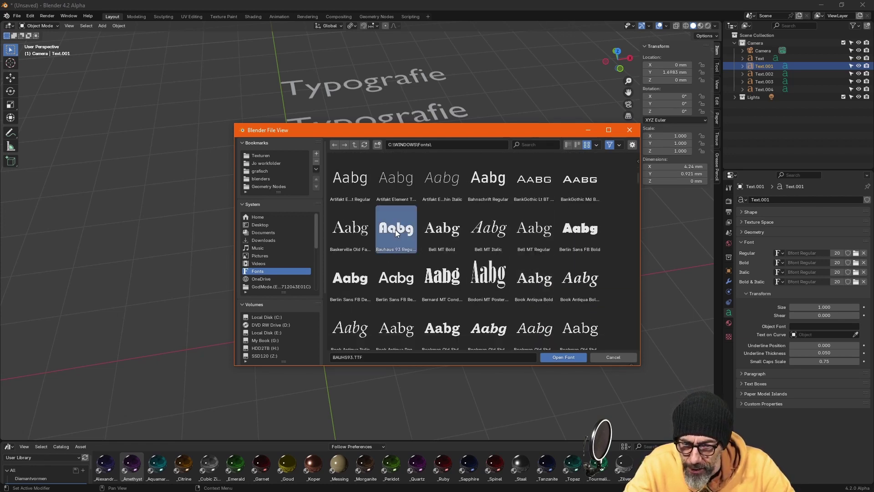
click(566, 358)
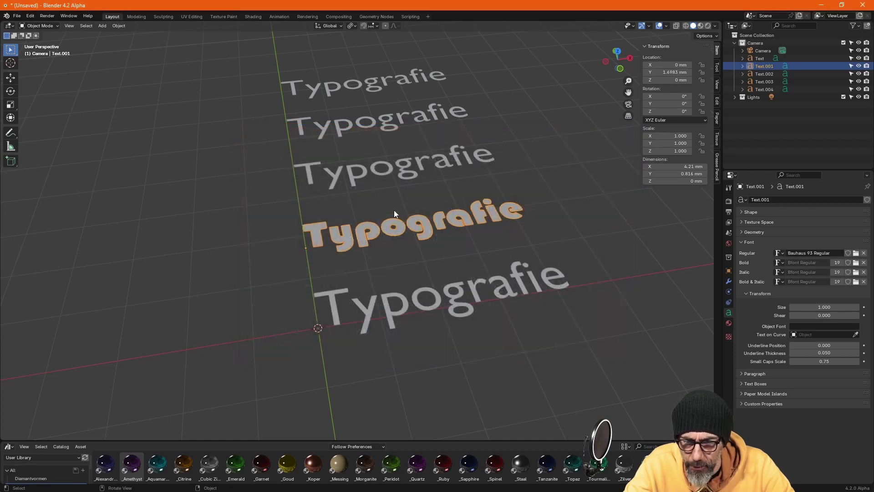
Give the third Typografie row the Brush Script MT Italic font.
click(389, 173)
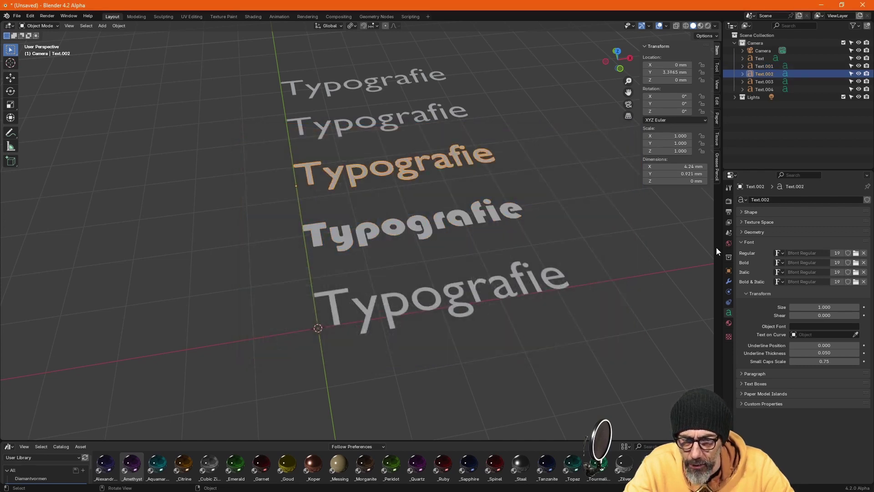
click(856, 253)
scroll(522, 281, down, 2)
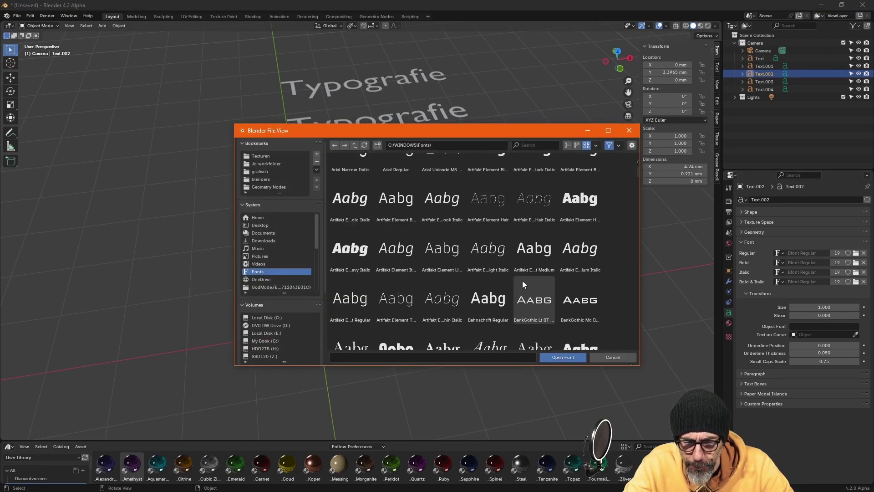
scroll(522, 273, down, 2)
scroll(523, 264, down, 2)
scroll(513, 270, down, 1)
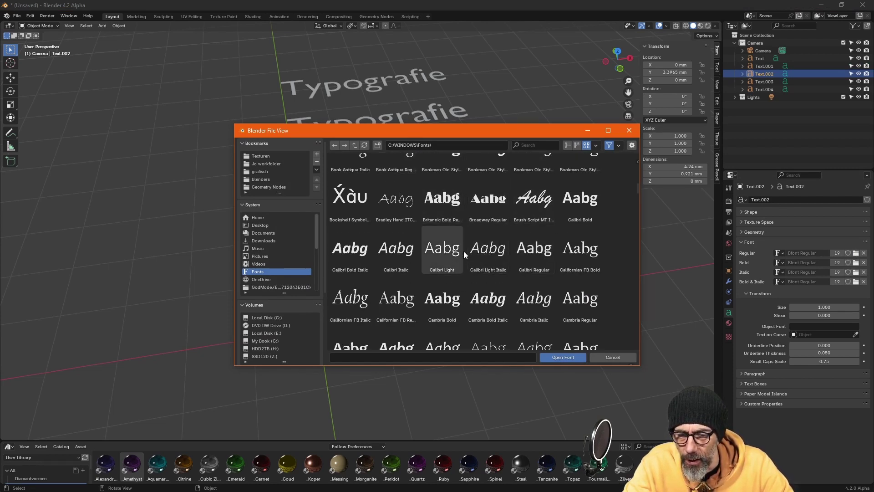
click(536, 204)
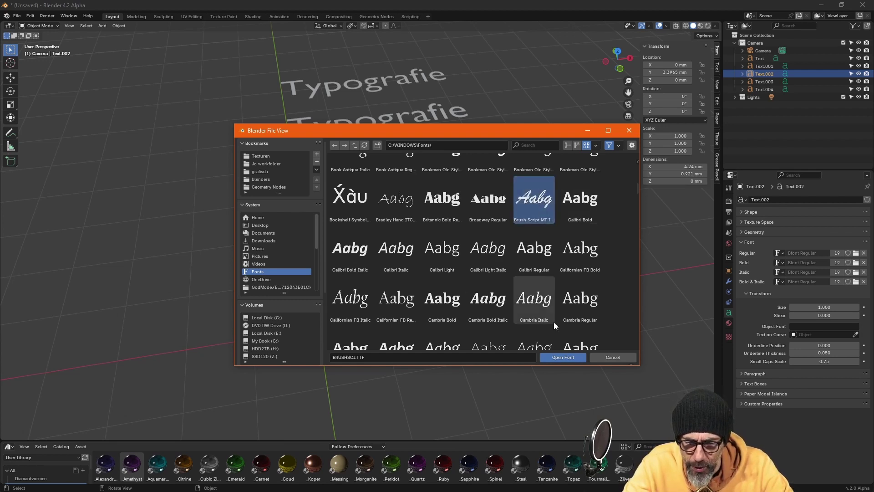
click(565, 358)
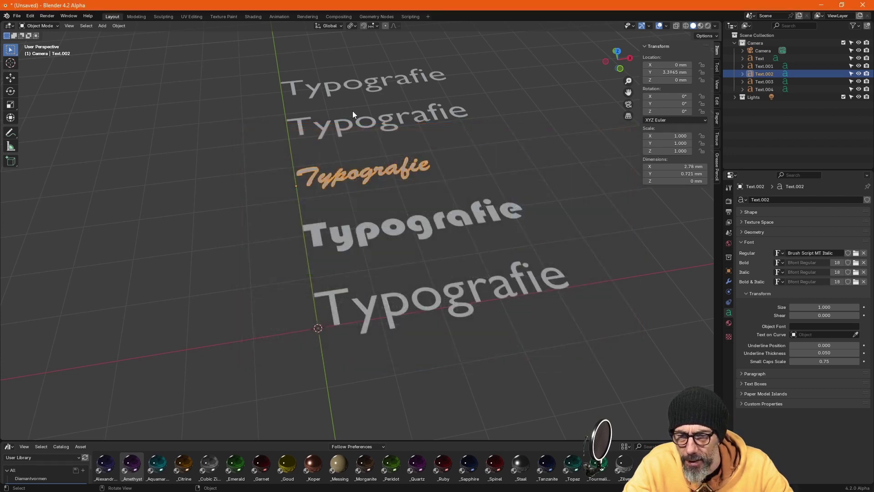
click(360, 130)
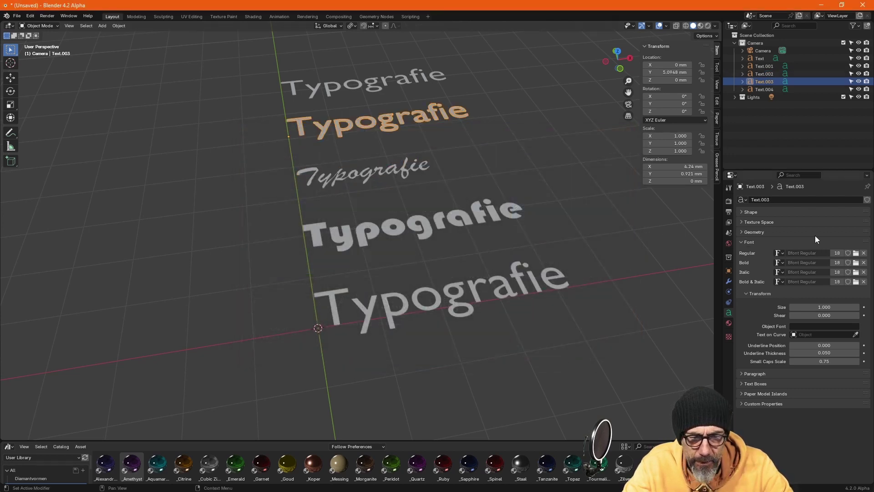
Load the Parchment font for the second Typografie row from the top.
click(856, 253)
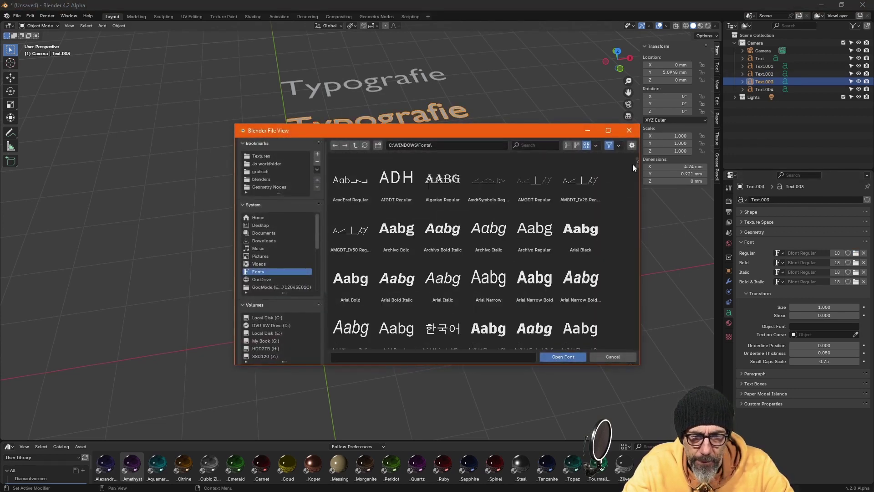
drag(637, 166, 634, 293)
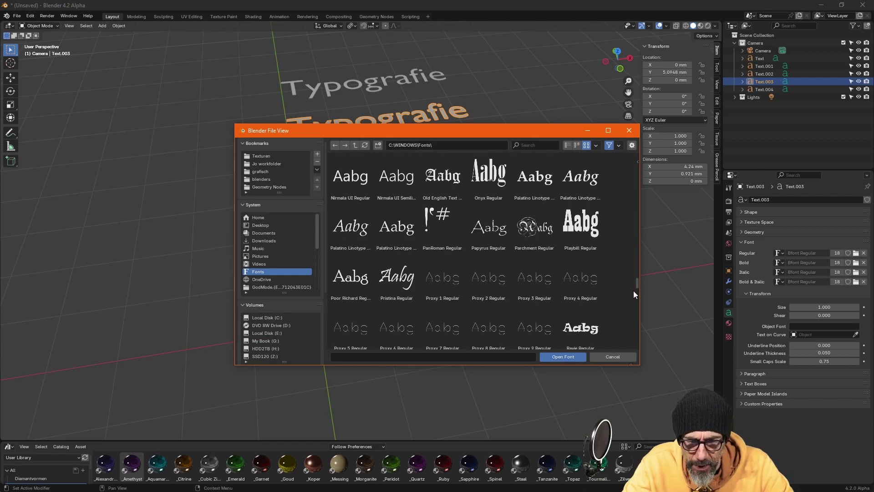
click(518, 230)
click(570, 357)
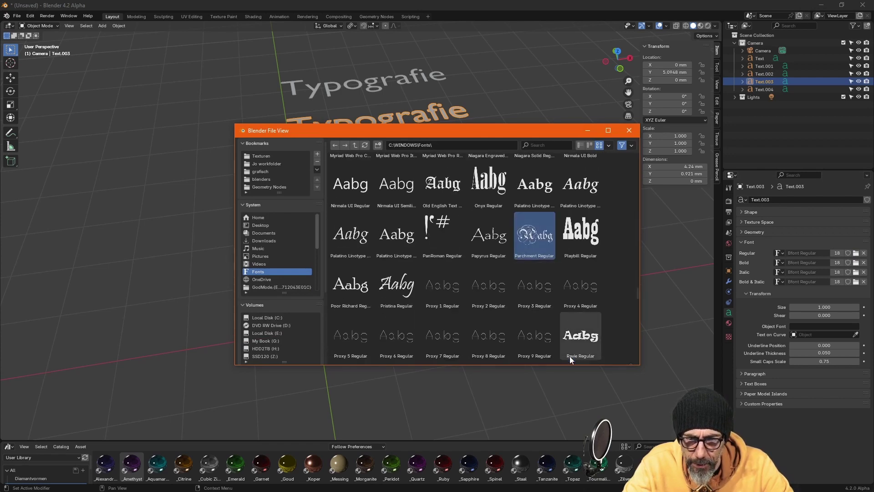
click(362, 86)
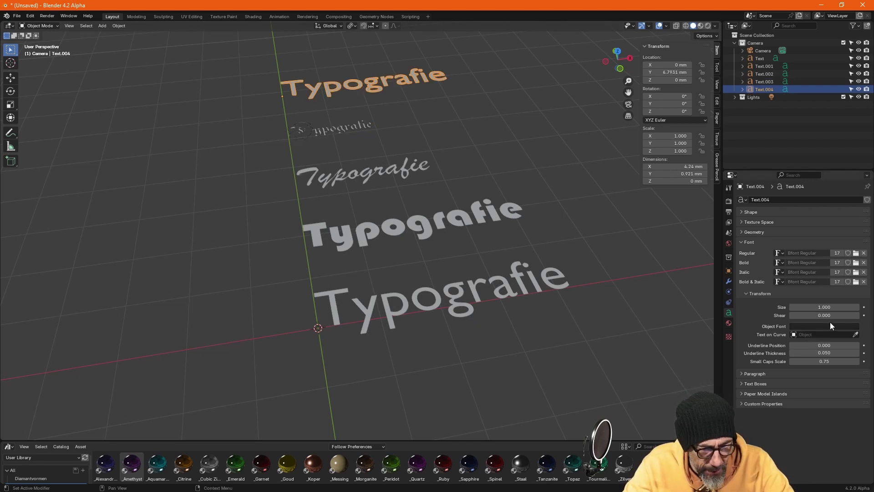
Load ISOCP Regular (isocp_IV25.ttf) as the top row Text.004's regular font.
click(856, 253)
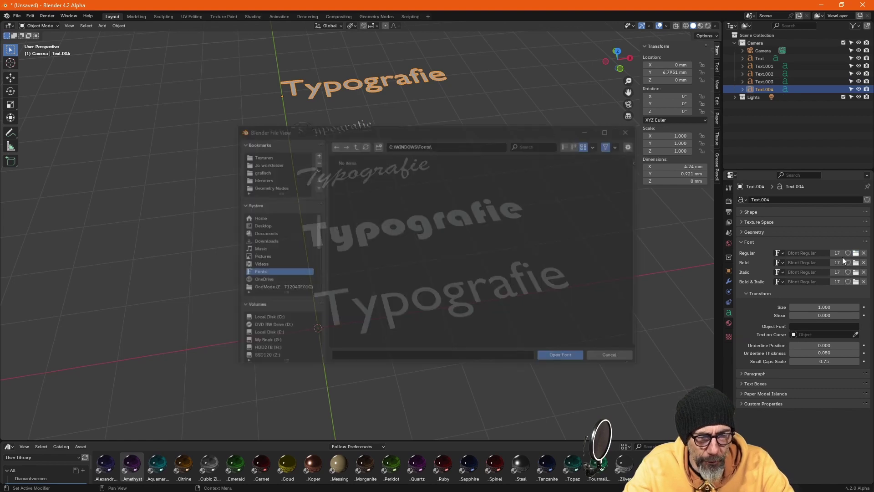
scroll(486, 253, down, 5)
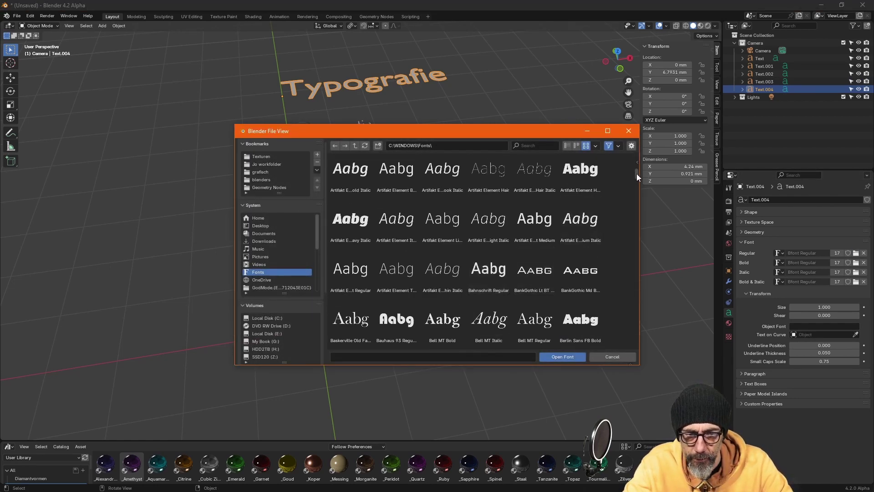
drag(636, 173, 633, 239)
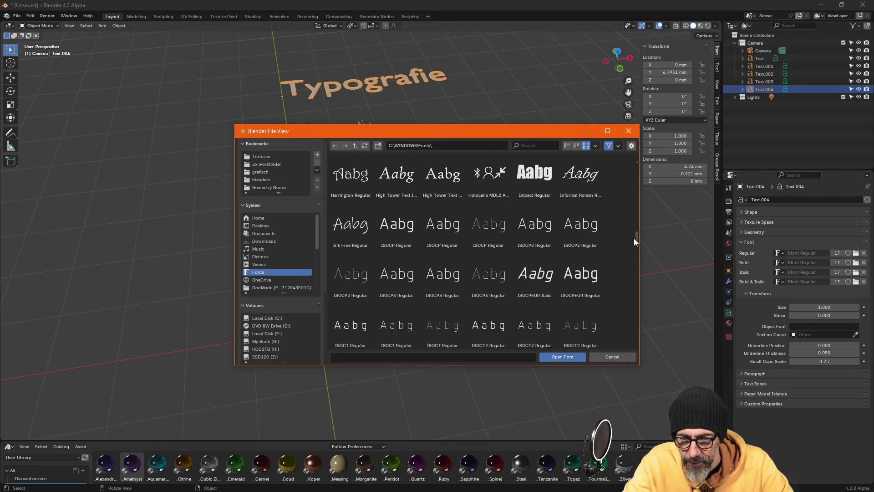
scroll(634, 241, down, 1)
click(435, 209)
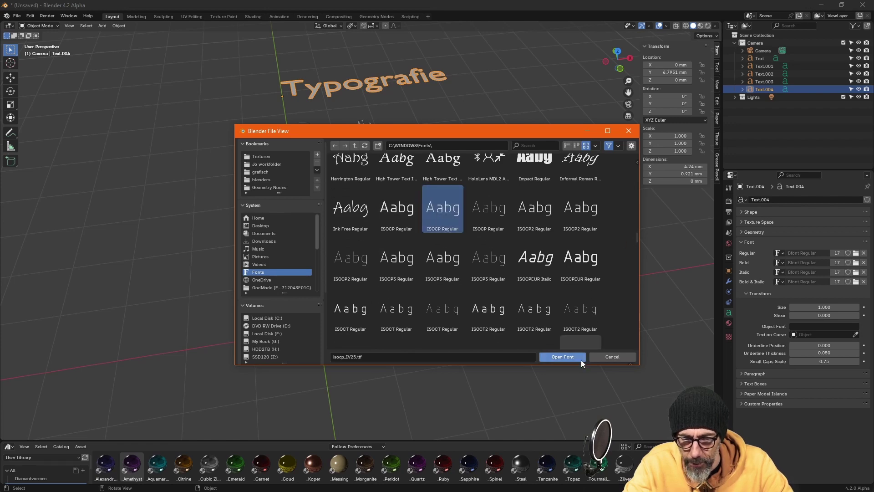
click(565, 357)
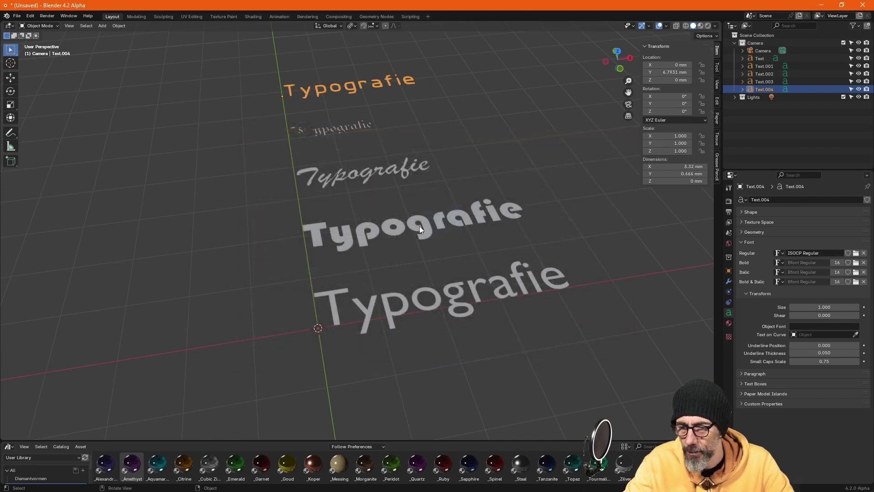
mouse_move(506, 178)
middle_down()
mouse_move(421, 231)
mouse_move(417, 251)
middle_up()
key(KP_7)
key(KP_1)
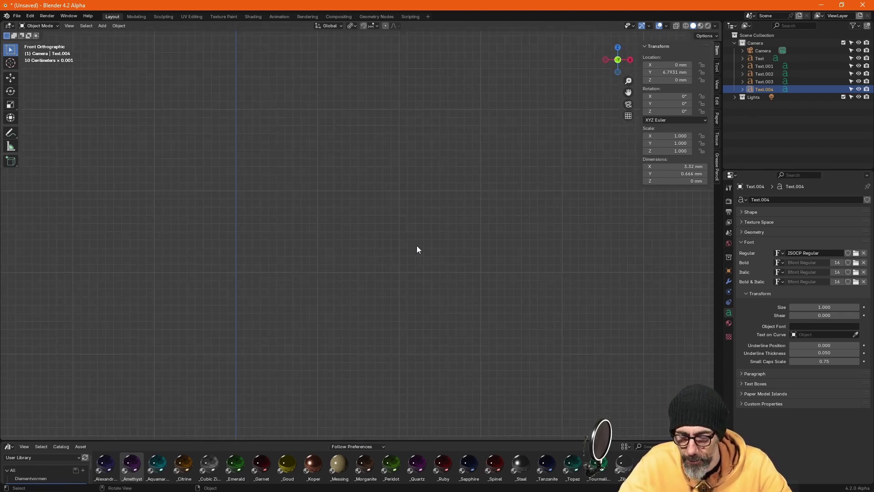
key(KP_7)
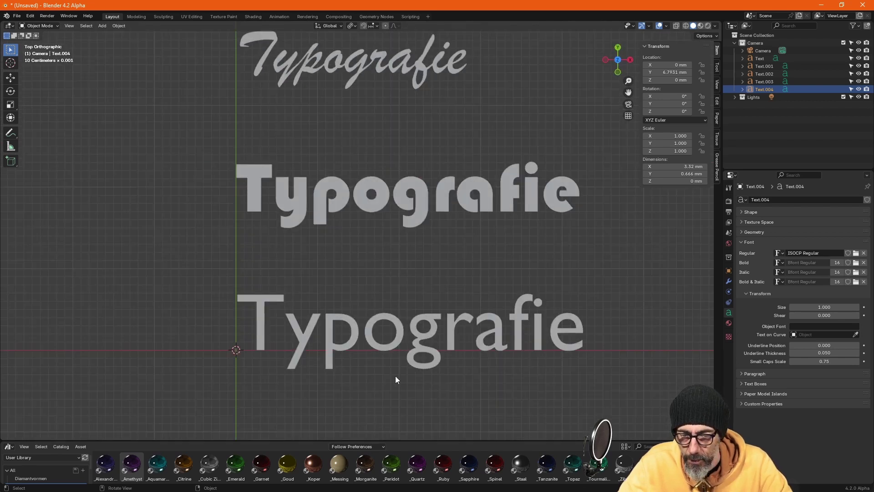
scroll(397, 261, down, 1)
scroll(332, 174, up, 4)
scroll(255, 182, up, 6)
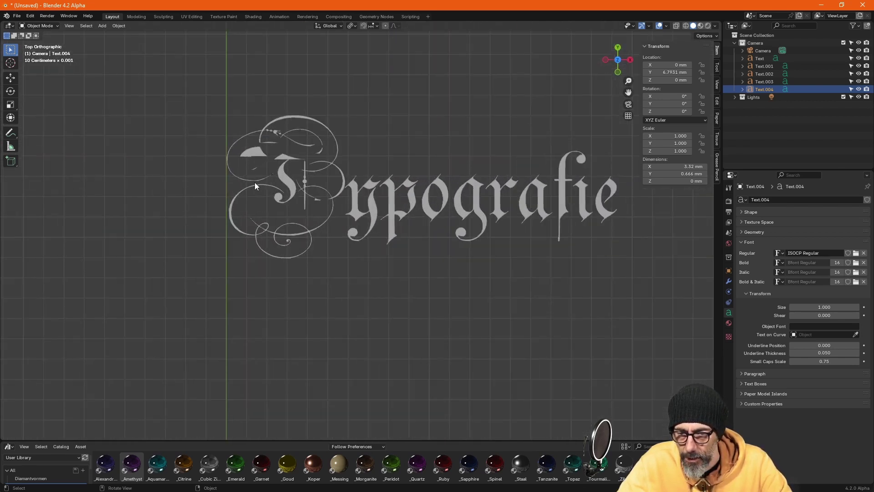
scroll(257, 174, up, 2)
scroll(258, 174, up, 2)
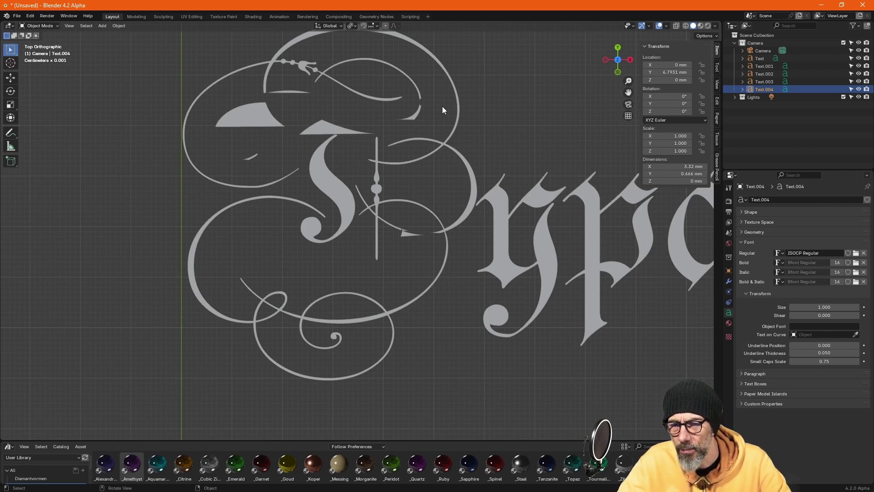
scroll(294, 210, down, 2)
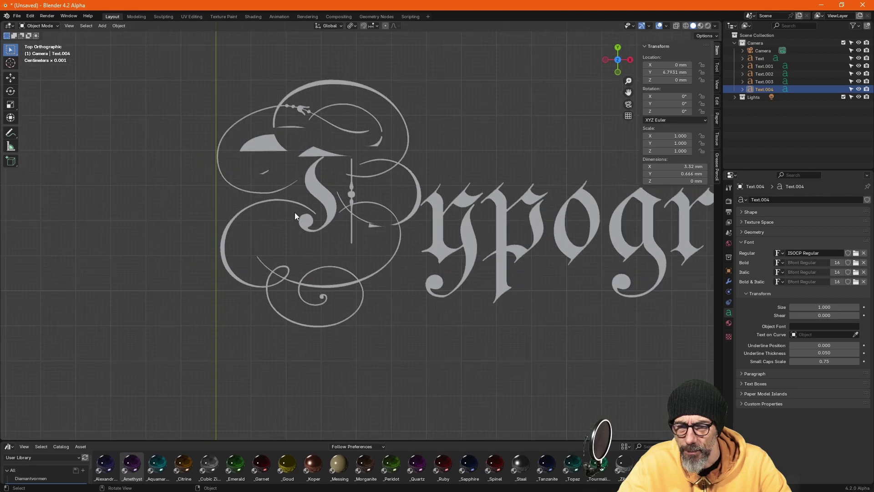
scroll(292, 216, down, 2)
scroll(296, 221, down, 2)
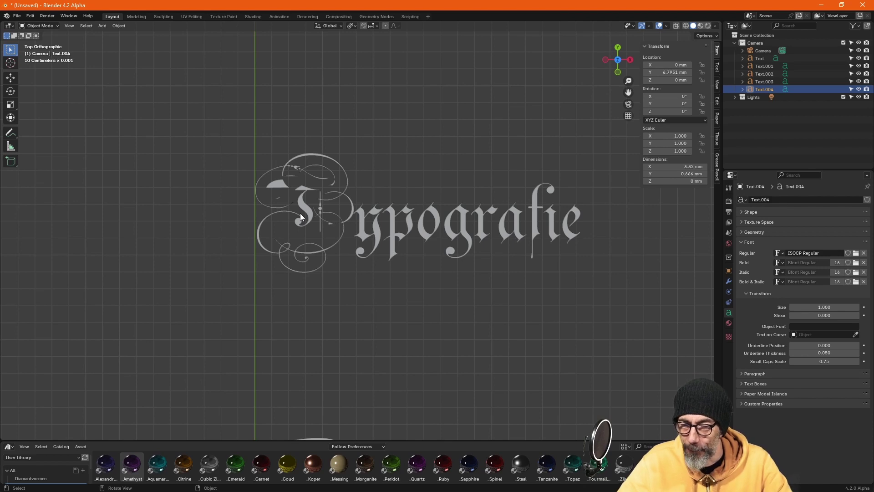
scroll(358, 141, down, 1)
scroll(358, 141, down, 3)
scroll(370, 293, up, 3)
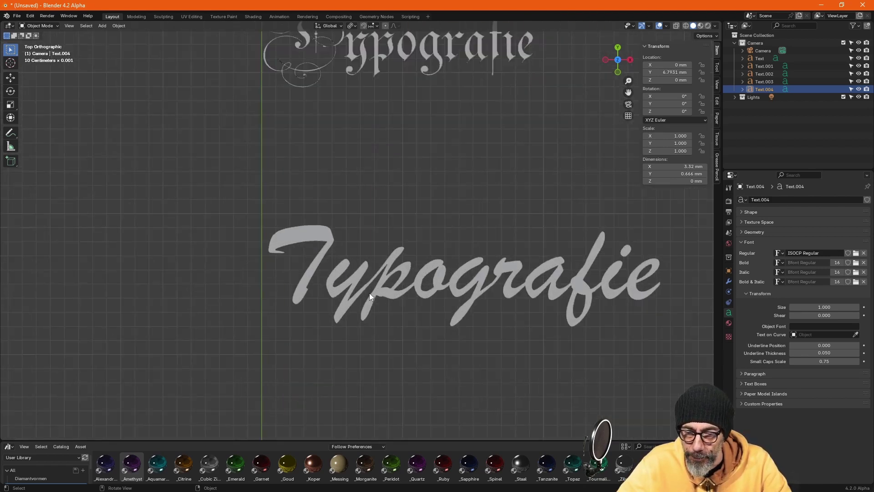
scroll(370, 293, up, 2)
scroll(332, 314, down, 4)
scroll(355, 283, down, 3)
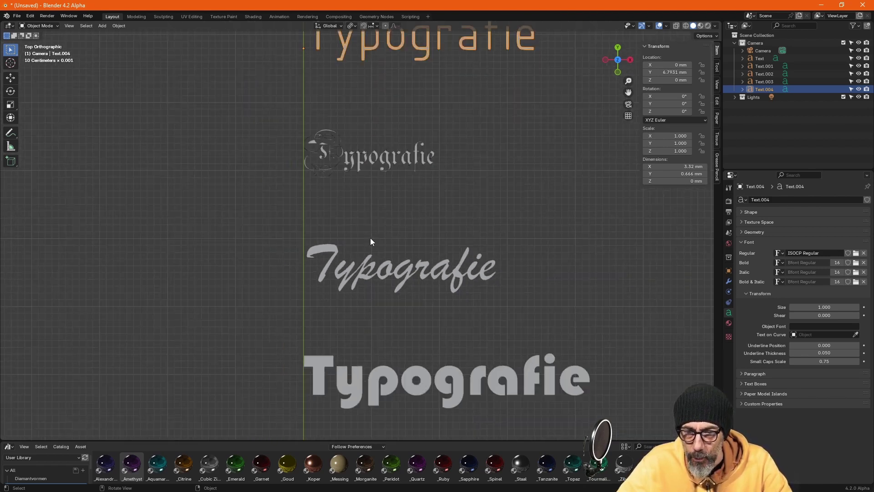
scroll(370, 238, down, 3)
middle_drag(382, 379, 400, 314)
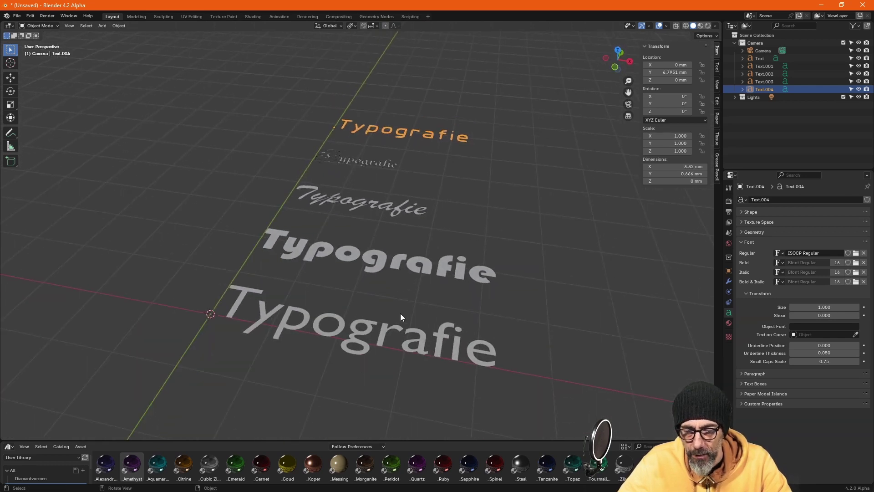
click(389, 329)
middle_drag(349, 337, 591, 298)
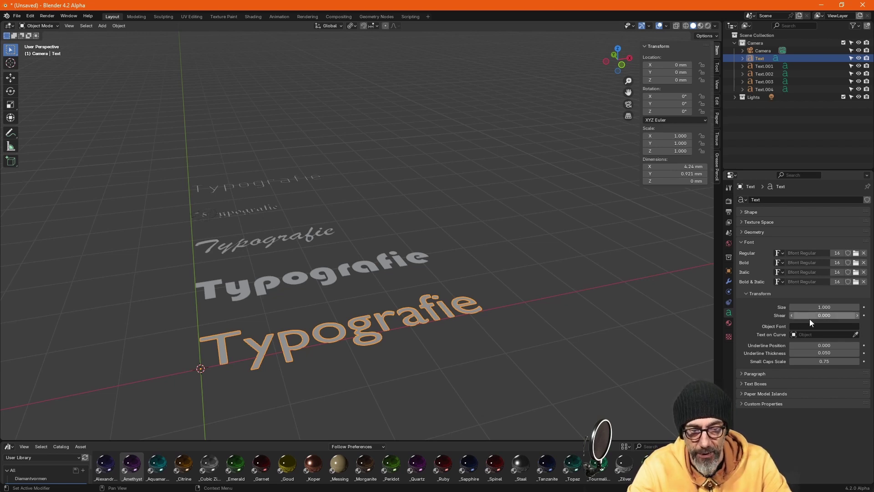
scroll(261, 351, up, 1)
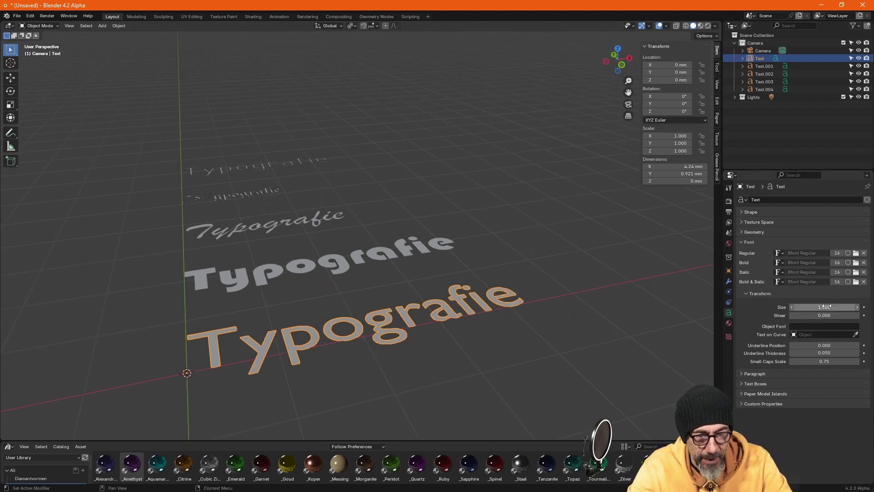
mouse_move(826, 306)
mouse_down()
mouse_move(838, 306)
mouse_move(801, 317)
mouse_move(815, 316)
mouse_up()
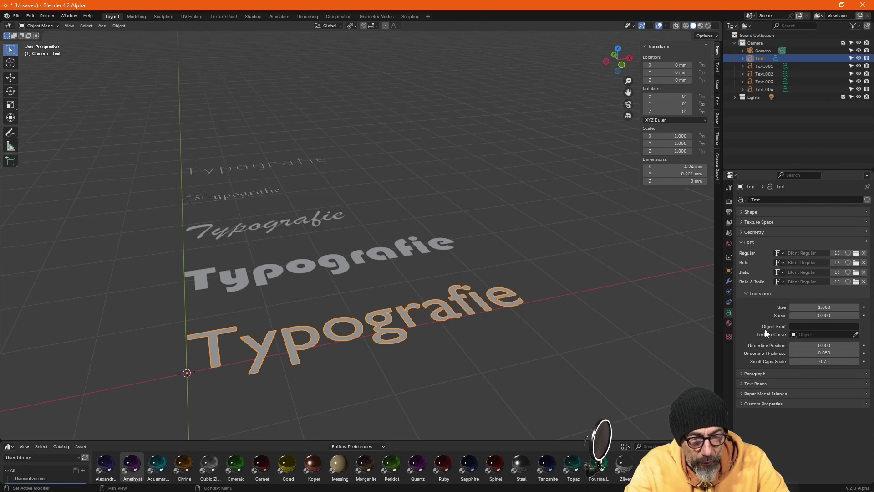
mouse_move(824, 361)
mouse_down()
mouse_move(806, 361)
mouse_move(827, 363)
mouse_up()
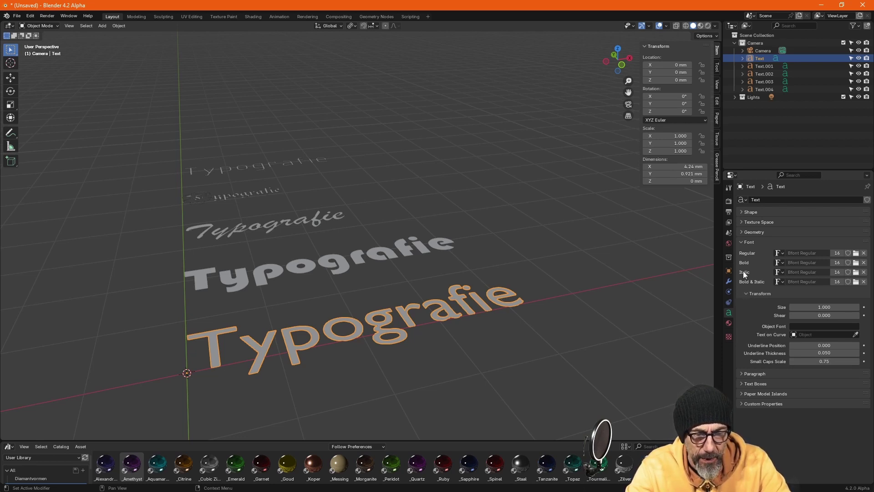
Collapse the Font Transform and Font panels and expand the Paragraph panel.
click(745, 294)
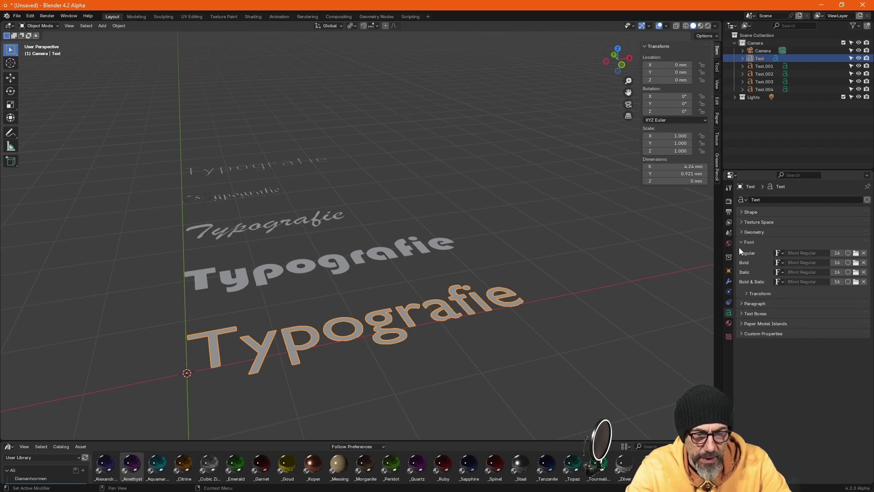
click(741, 242)
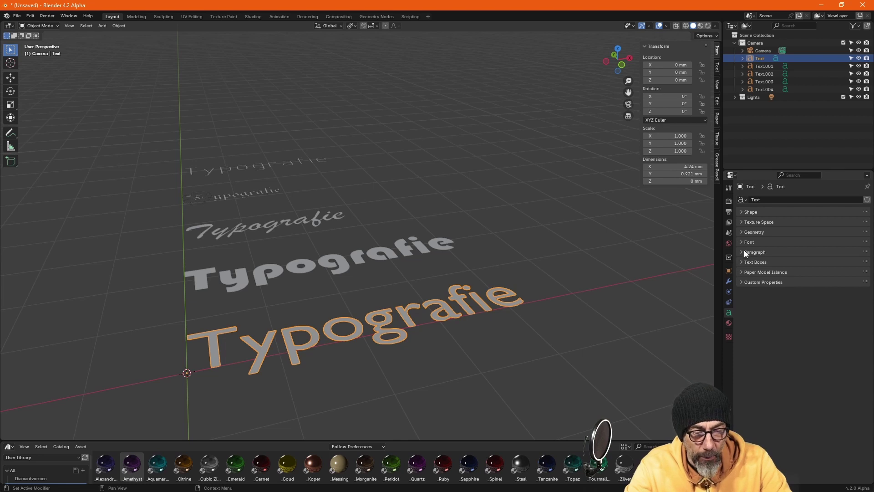
click(741, 252)
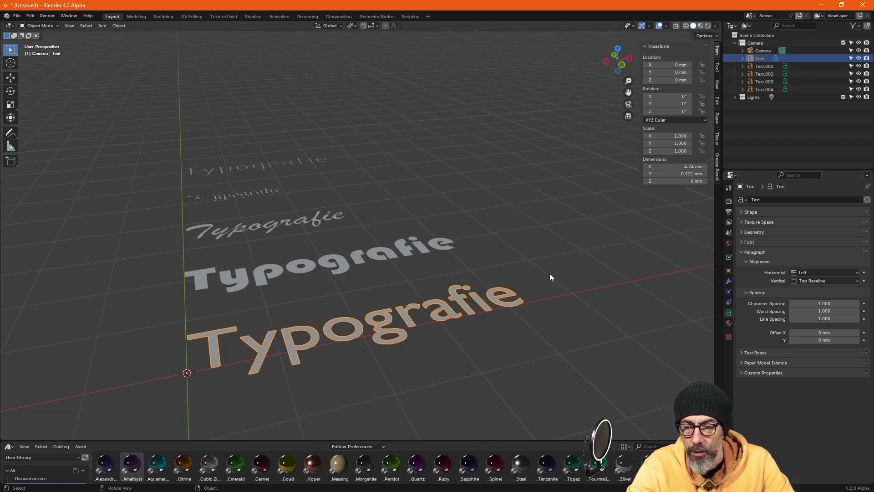
mouse_move(550, 273)
middle_down()
mouse_move(305, 371)
mouse_move(262, 345)
middle_up()
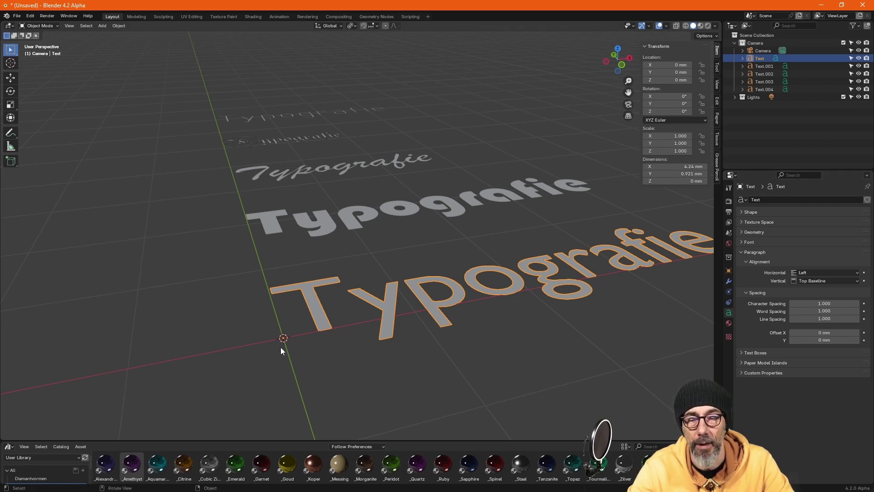
Try Center and Right horizontal alignment on the bottom text, settling on Justify.
click(823, 273)
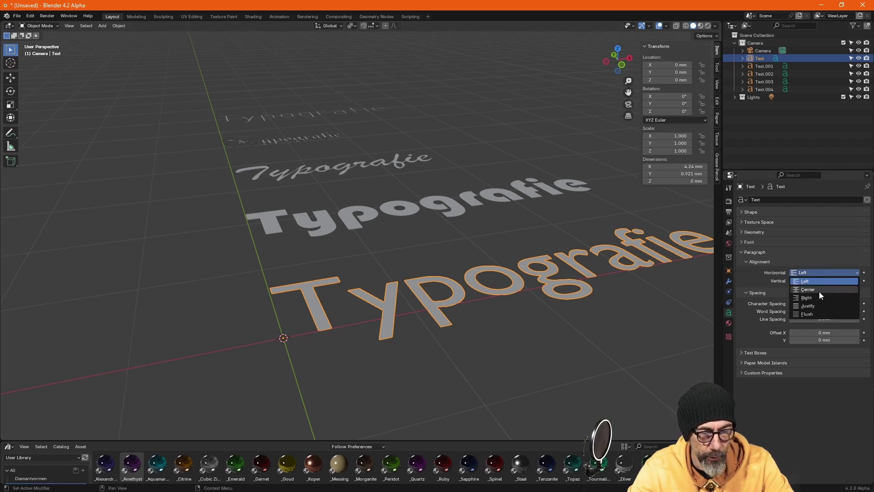
click(819, 291)
shift+middle_drag(500, 288, 555, 275)
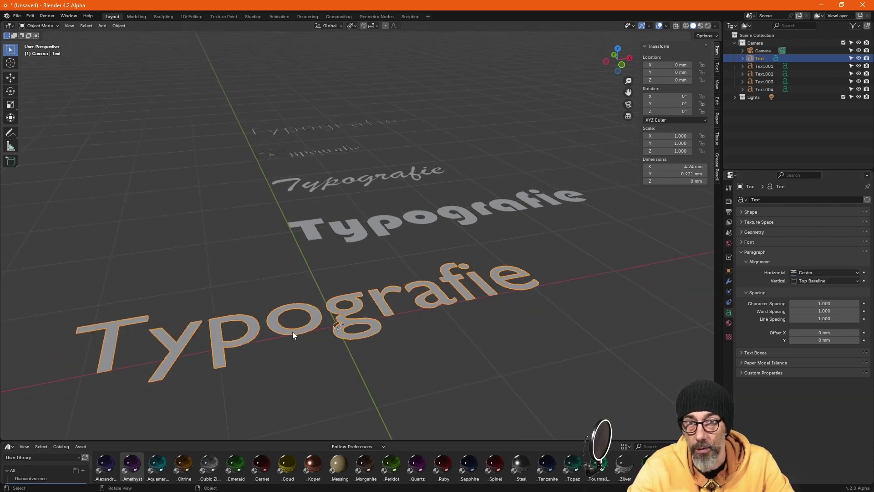
click(829, 271)
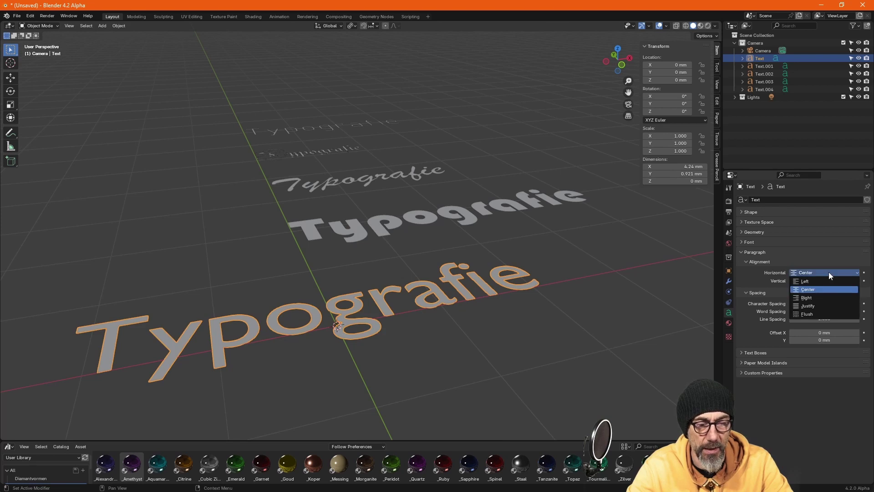
click(820, 297)
click(834, 272)
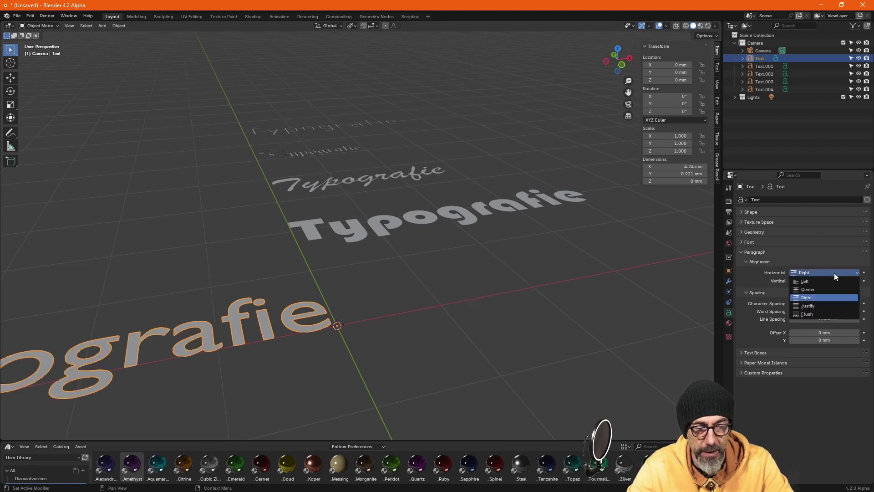
click(829, 305)
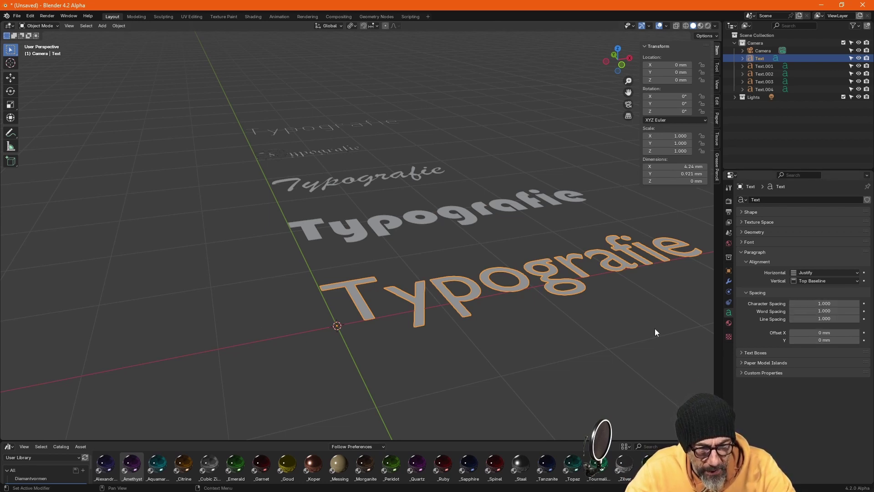
scroll(349, 297, down, 3)
scroll(422, 294, up, 2)
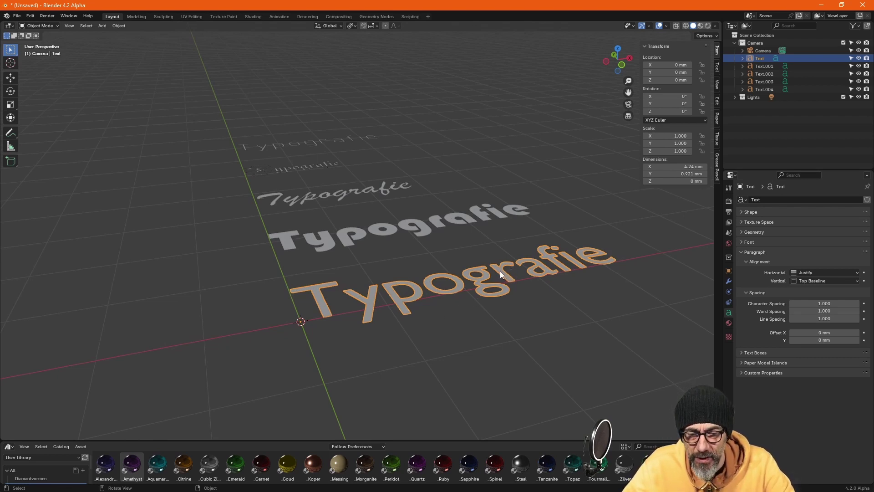
Remove the bottom text's trailing space and add the lines 'IS TOO' and 'Cool!' below Typografie.
key(Tab)
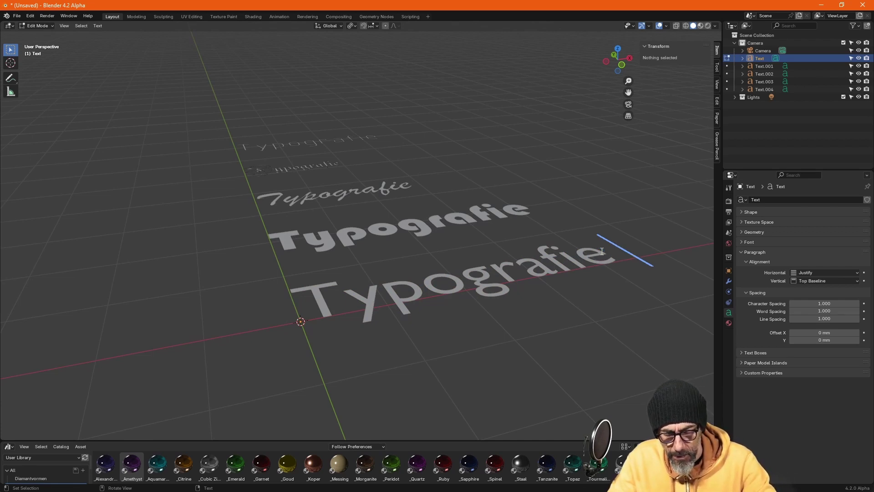
key(BackSpace)
key(Return)
text(I)
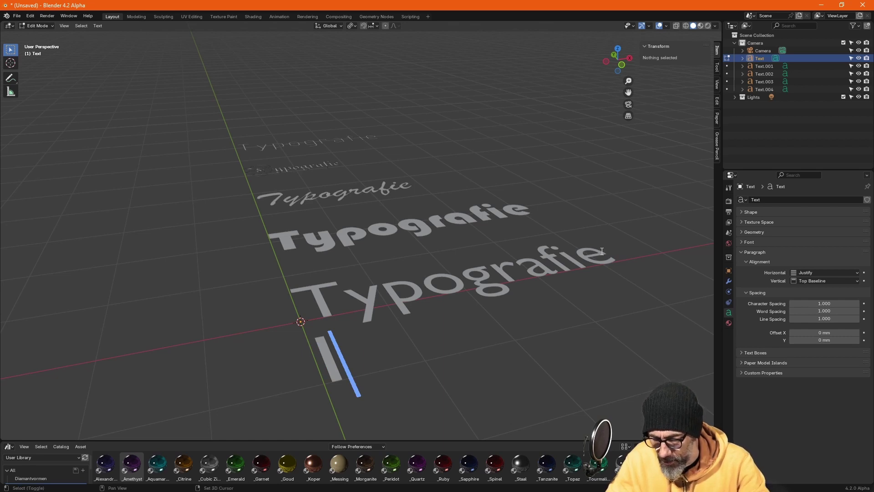
text(S )
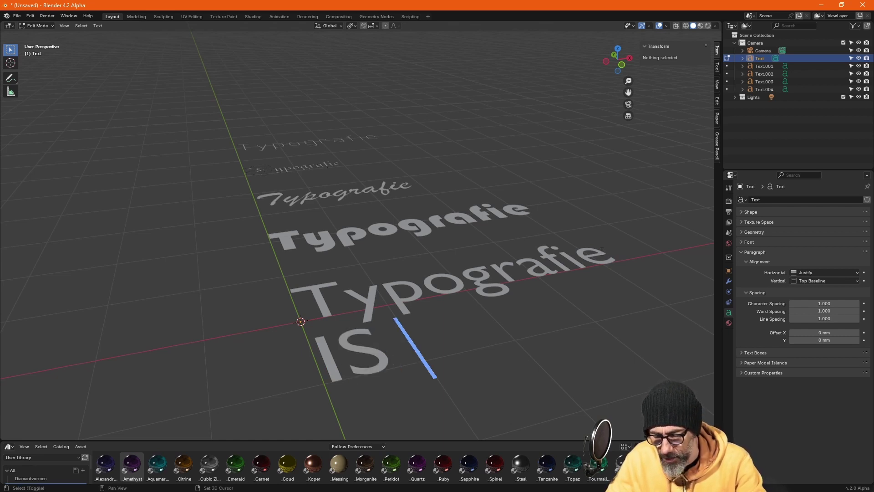
text(TOO)
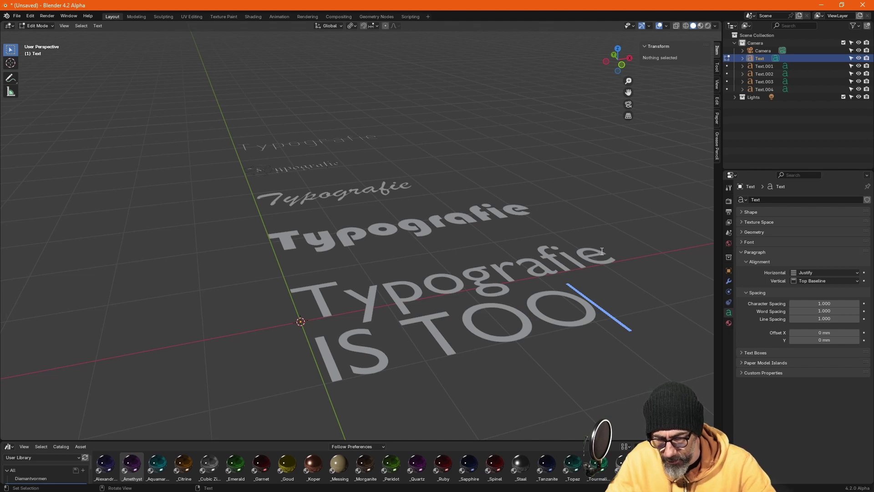
key(Return)
text(Co)
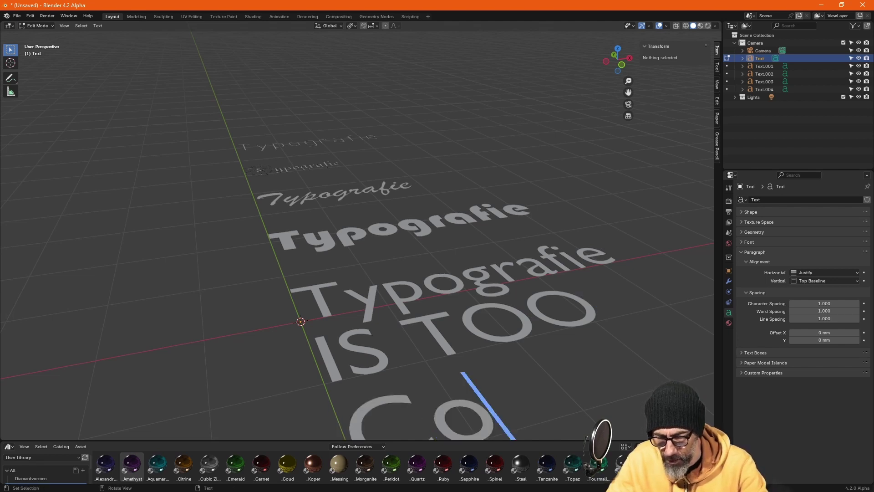
text(ol)
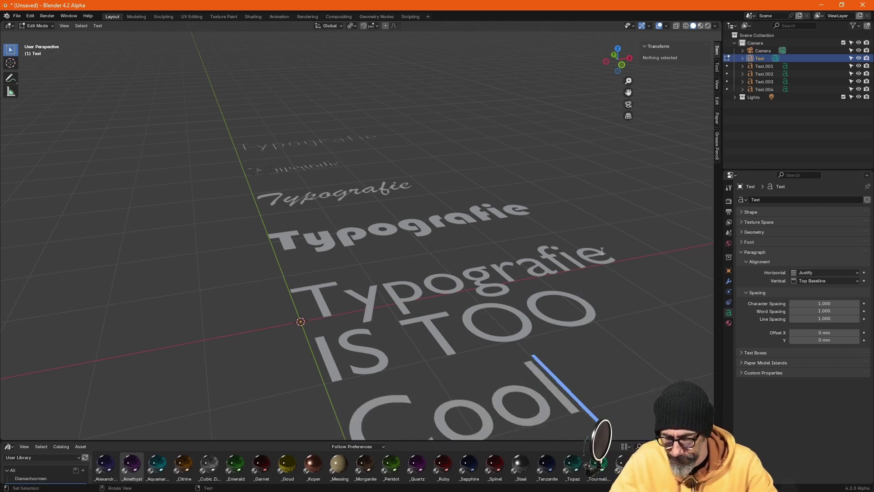
text(!)
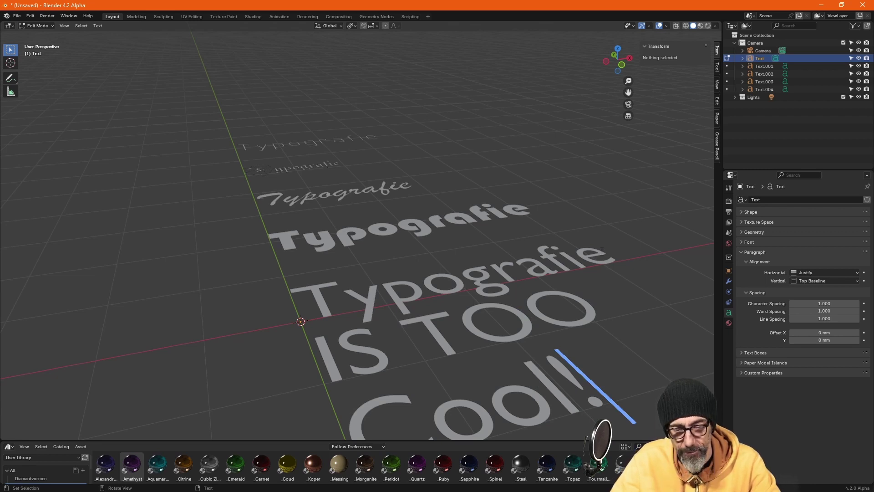
key(Tab)
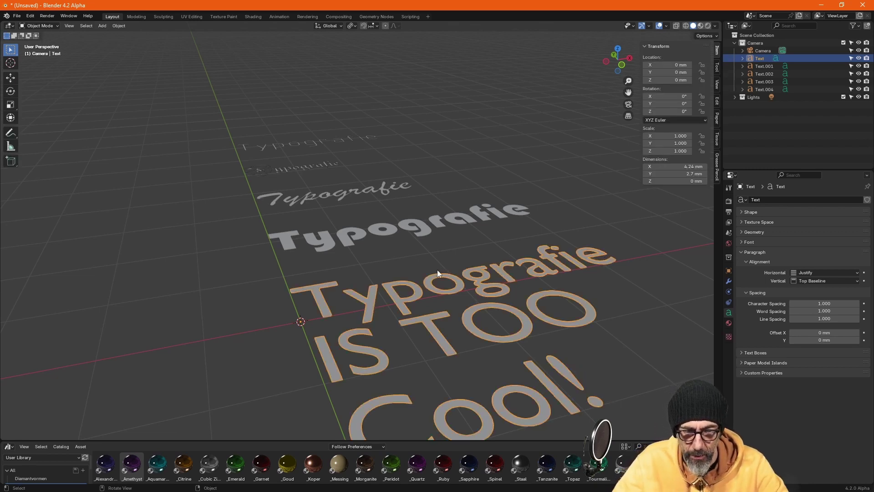
Try Left and Right horizontal alignment on the three-line text, then set it to Center.
scroll(436, 270, down, 3)
middle_drag(491, 292, 480, 327)
scroll(480, 326, up, 3)
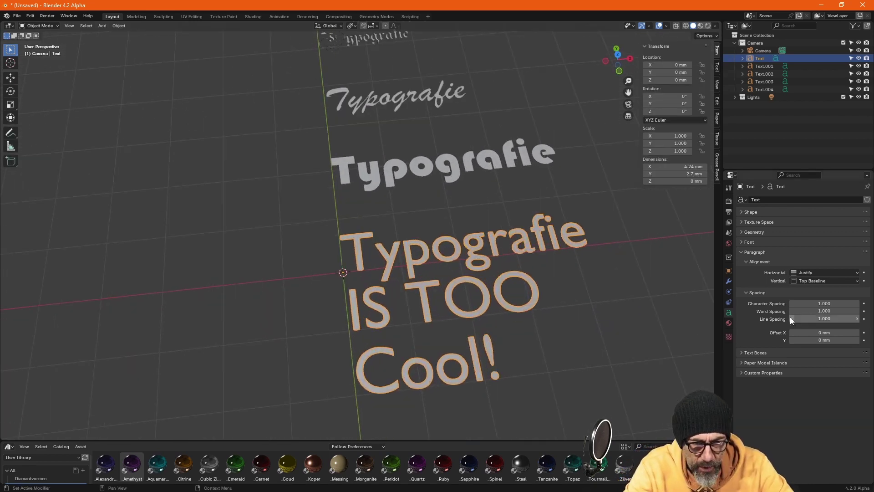
click(837, 273)
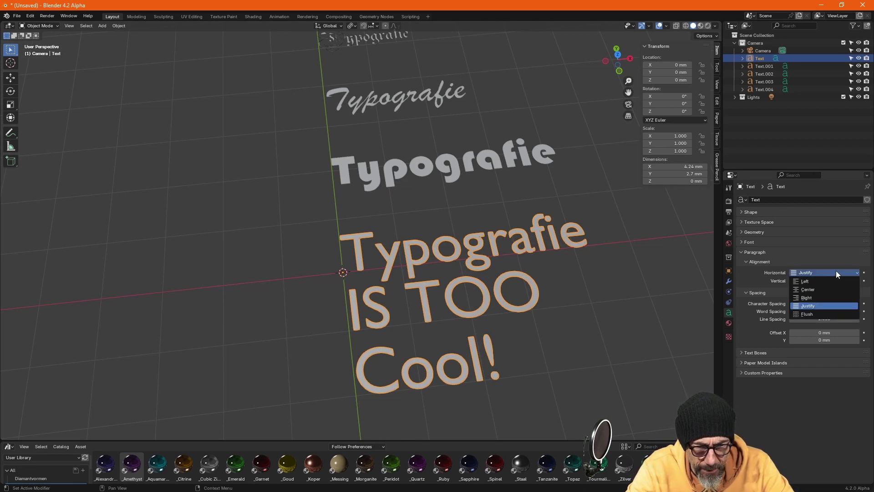
click(826, 282)
click(834, 273)
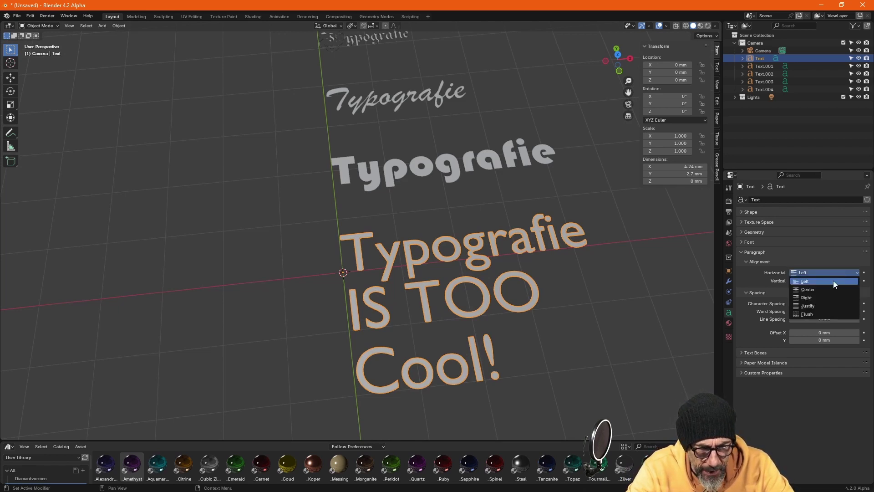
click(831, 299)
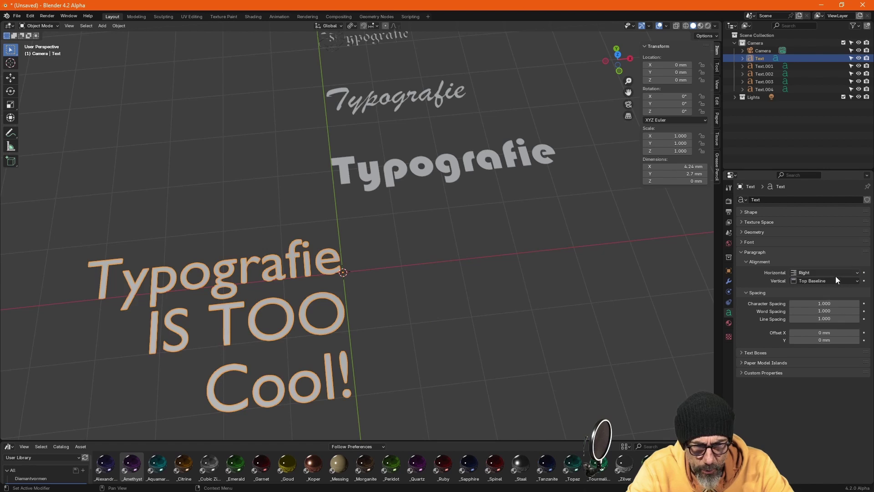
click(837, 273)
click(833, 289)
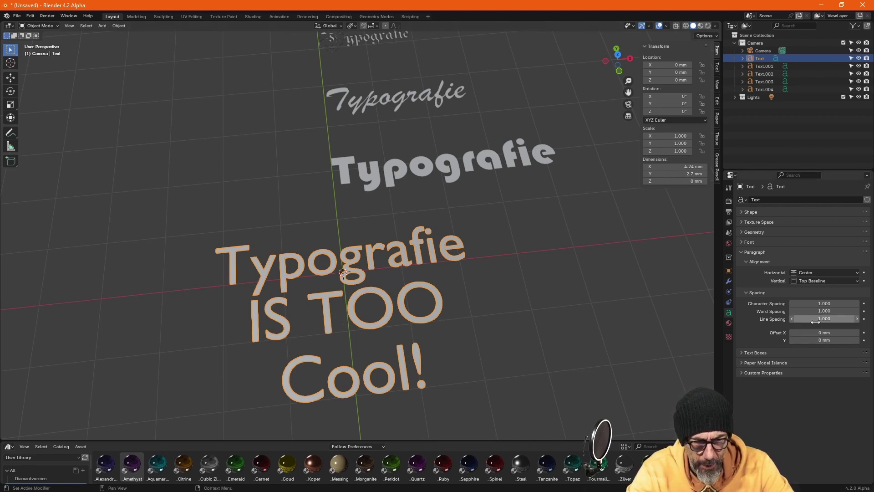
drag(819, 303, 847, 303)
click(857, 303)
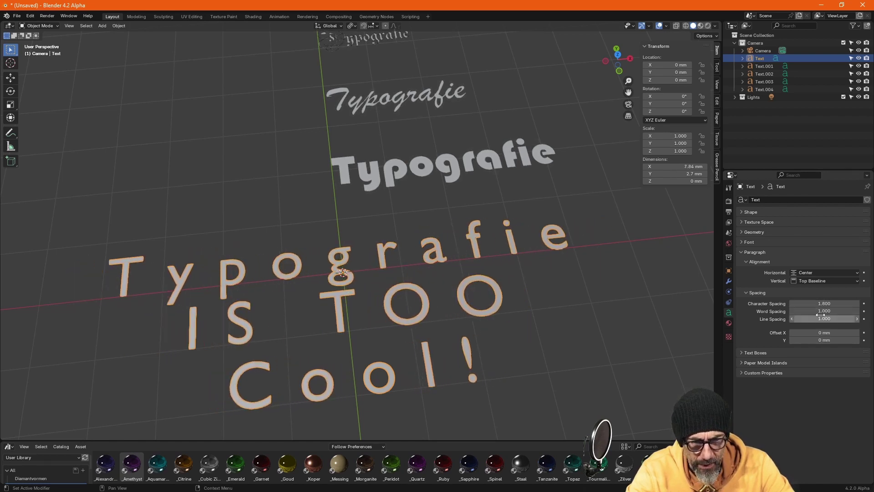
mouse_move(823, 311)
mouse_down()
mouse_move(774, 311)
mouse_move(855, 311)
mouse_move(814, 318)
mouse_move(810, 303)
mouse_move(835, 311)
mouse_move(814, 320)
mouse_up()
double_click(824, 303)
text(1.1)
key(Return)
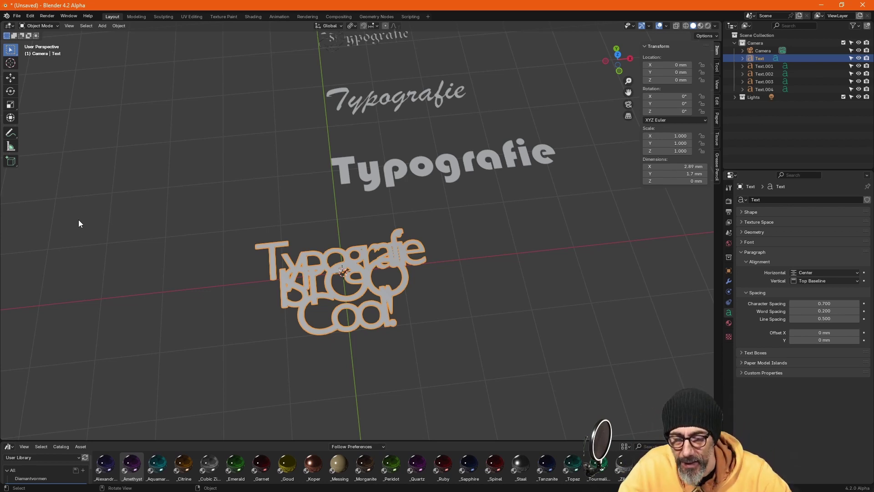
key(Return)
click(821, 310)
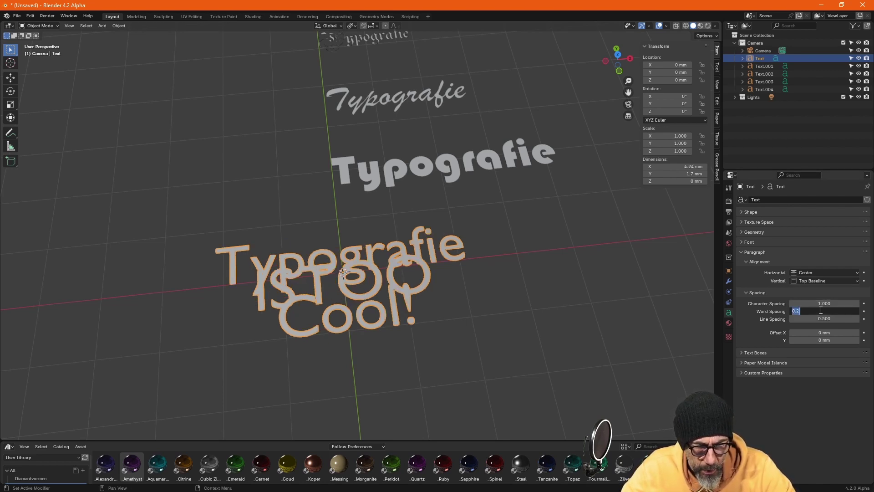
text(1)
key(Return)
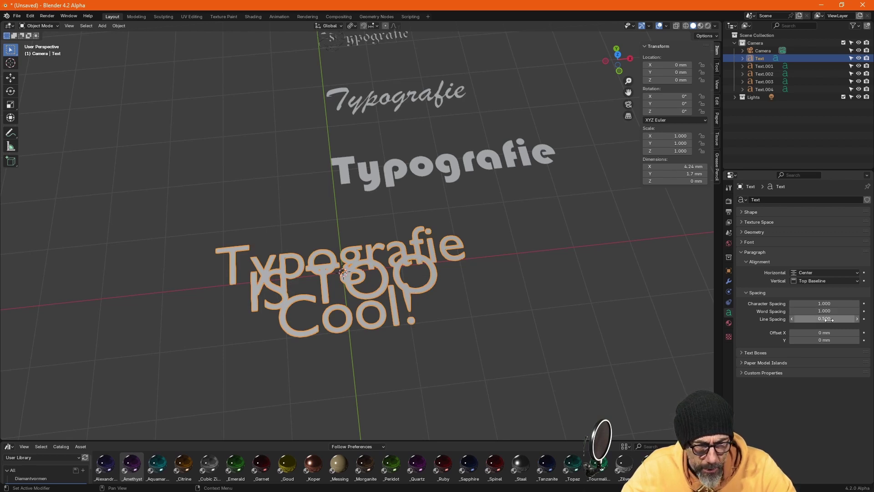
click(829, 320)
text(1.000)
key(Return)
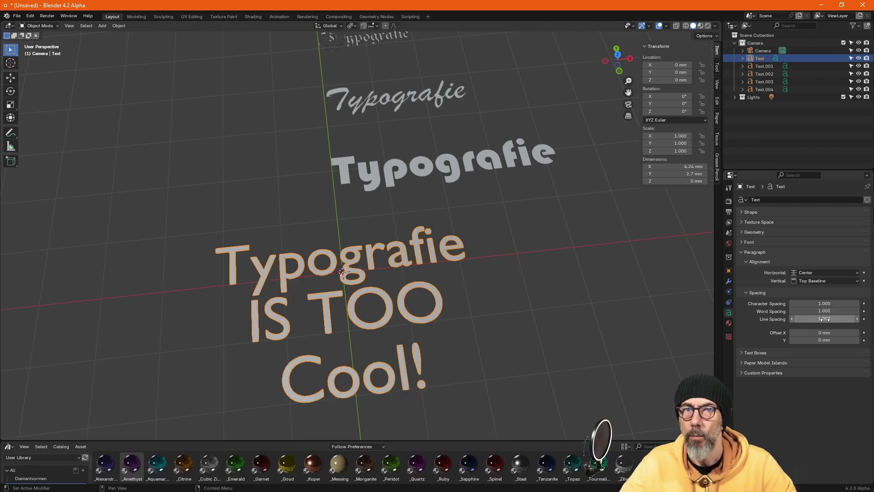
middle_drag(505, 329, 548, 310)
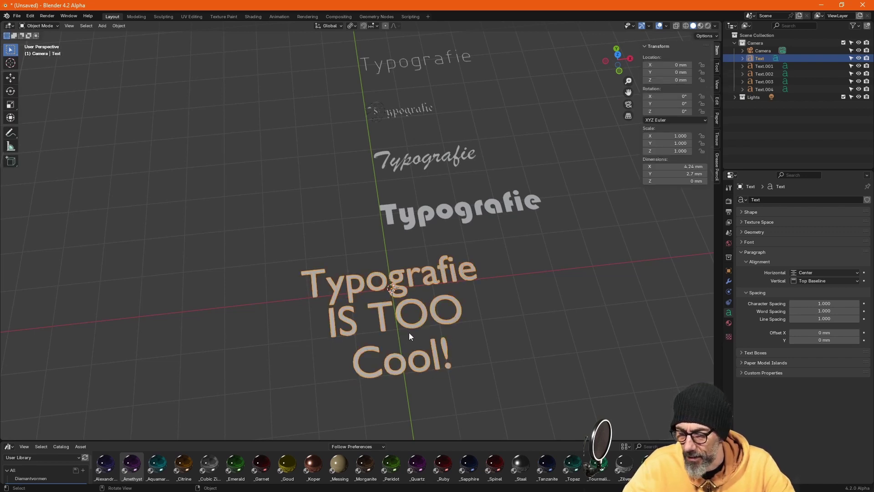
Delete 'IS TOO Cool!' so the bottom text reads only 'Typografie'.
key(Tab)
key(BackSpace)
key(BackSpace)
key(BackSpace)
key(BackSpace)
key(BackSpace)
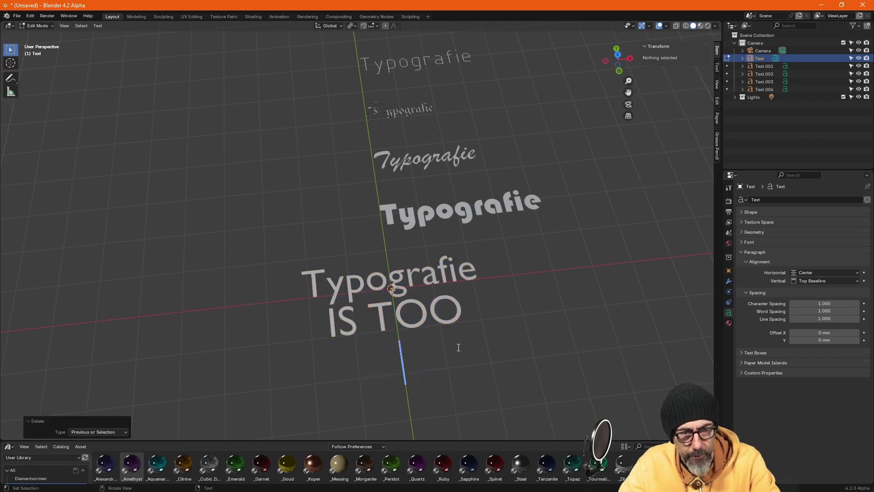
key(BackSpace)
key(BackSpace)
key(BackSpace)
key(BackSpace)
key(BackSpace)
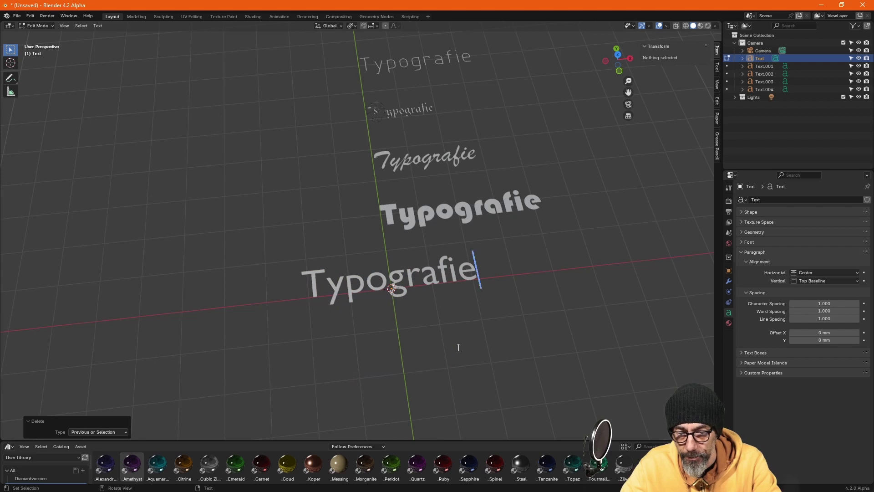
key(Tab)
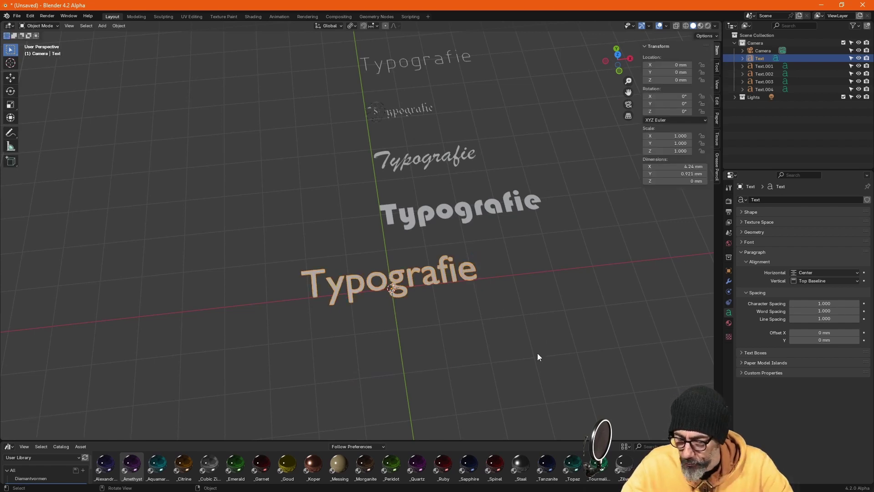
Collapse the Paragraph panel and expand the Geometry panel for the text.
click(741, 252)
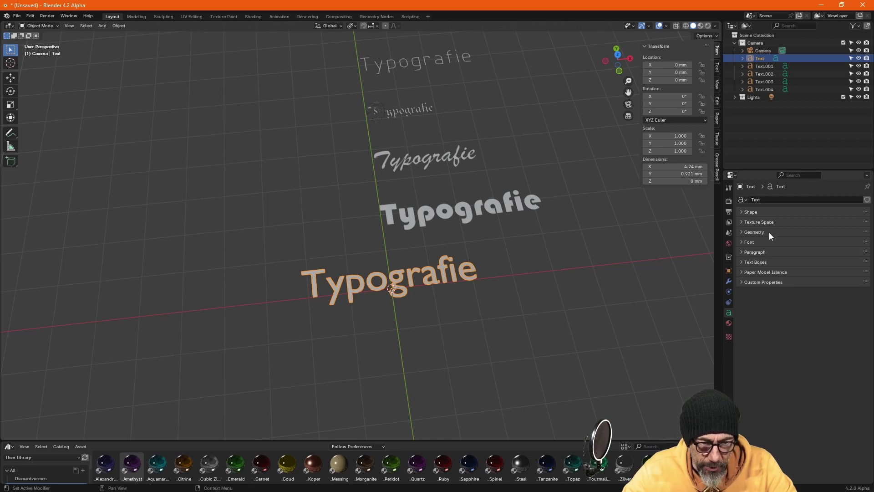
click(742, 233)
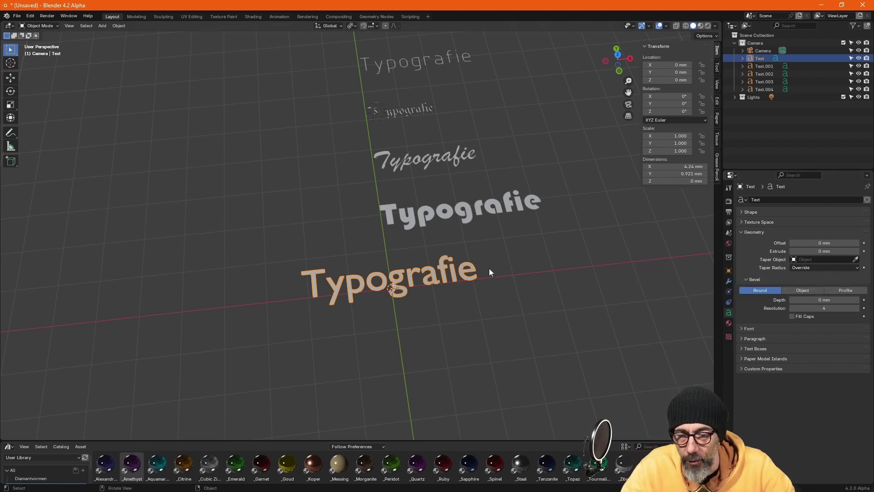
scroll(385, 214, up, 3)
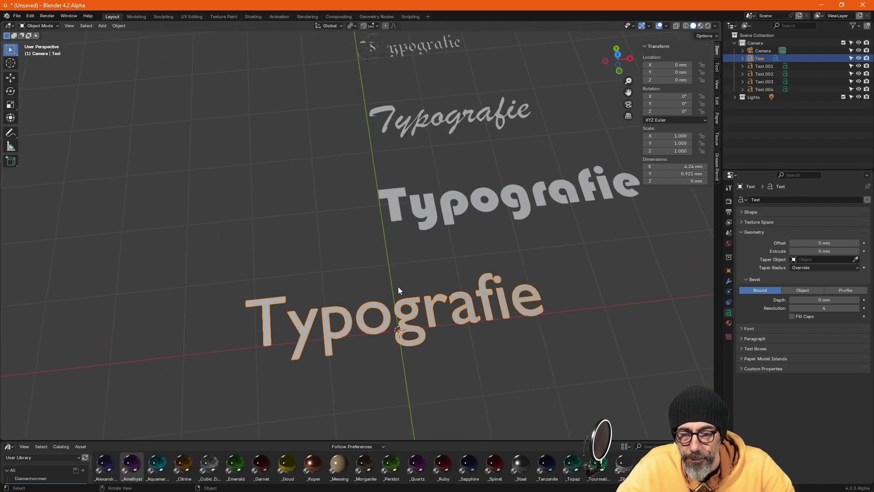
Select the bold Text.001 and, after trying negative values, set its geometry offset to 0.008 mm.
click(451, 205)
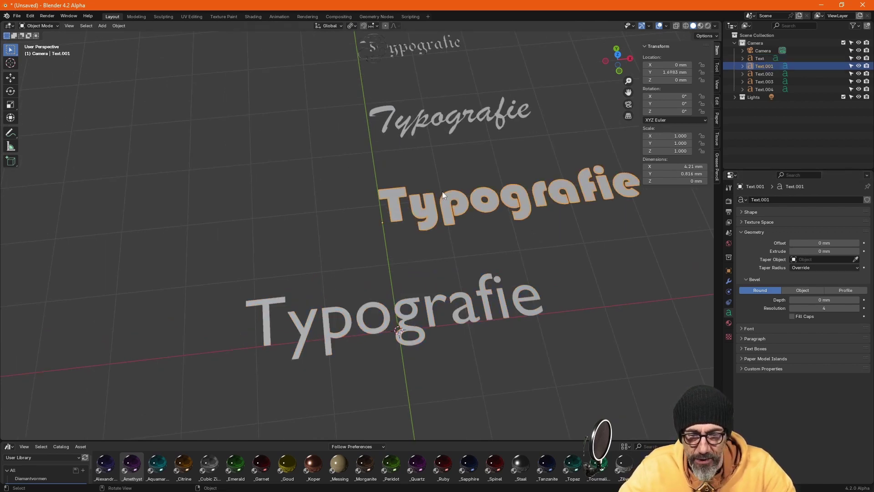
scroll(338, 232, down, 3)
scroll(417, 211, up, 2)
scroll(538, 195, up, 5)
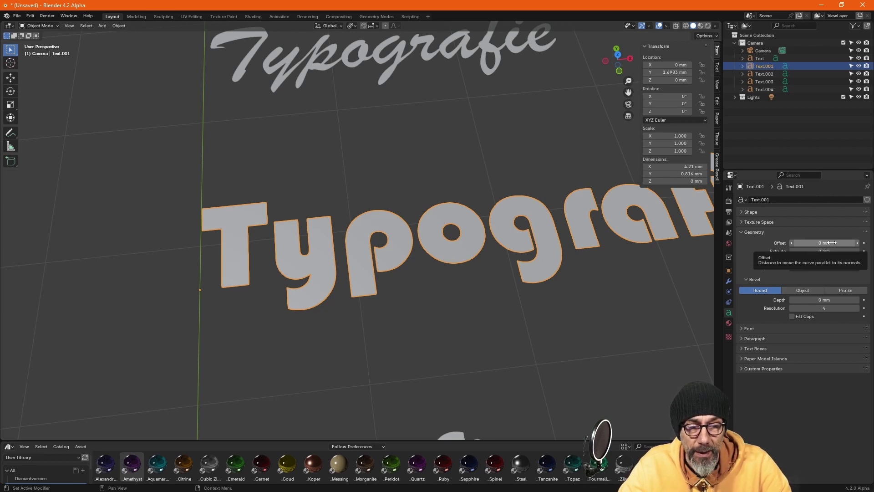
drag(832, 243, 815, 242)
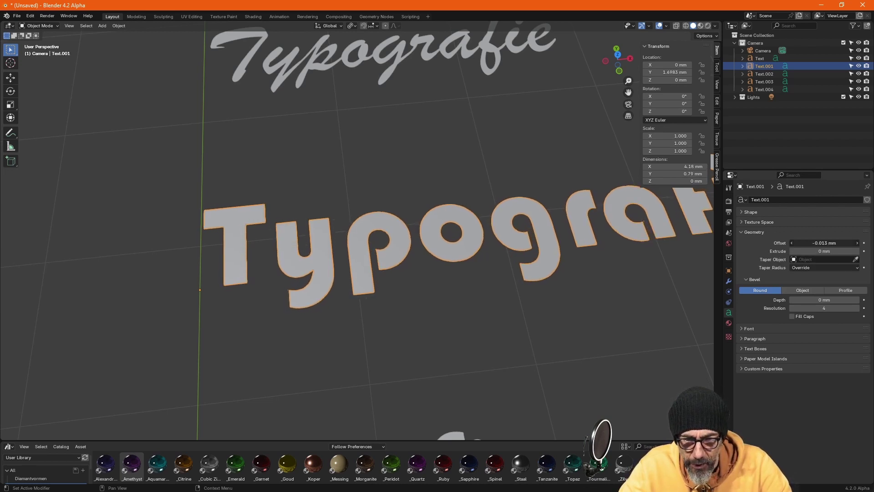
drag(815, 242, 840, 242)
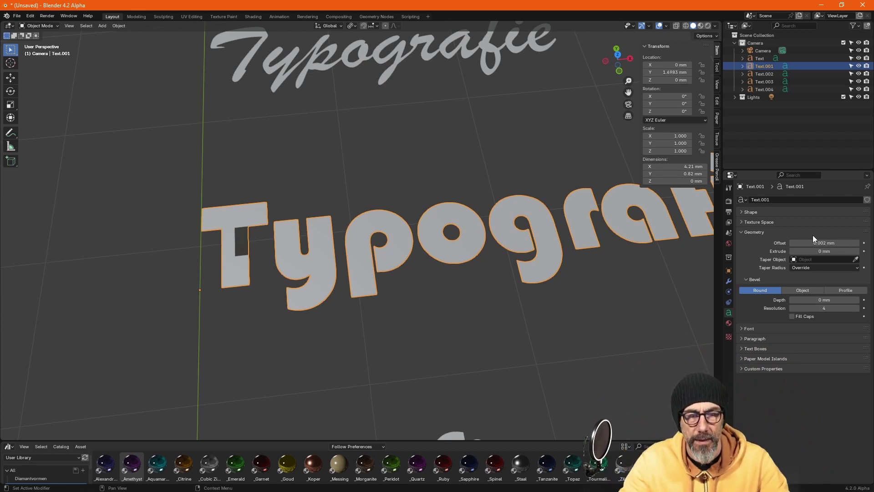
mouse_move(831, 242)
mouse_down()
mouse_move(851, 242)
mouse_move(834, 243)
mouse_up()
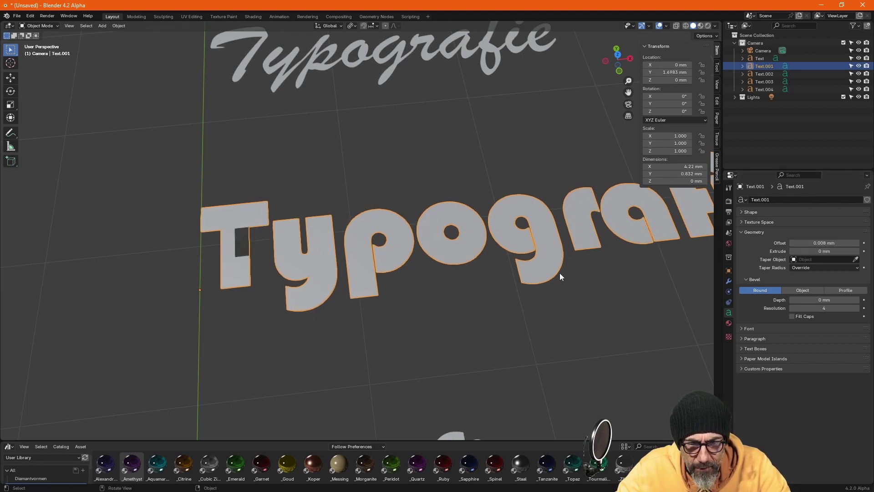
Raise the text's geometry offset to 0.015 mm.
scroll(551, 260, up, 2)
scroll(539, 254, up, 2)
scroll(537, 262, up, 2)
scroll(534, 263, up, 1)
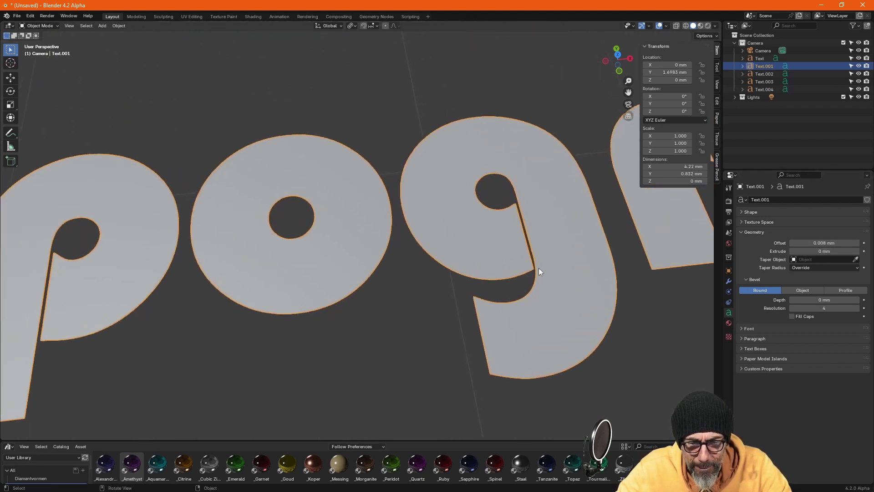
drag(824, 242, 835, 242)
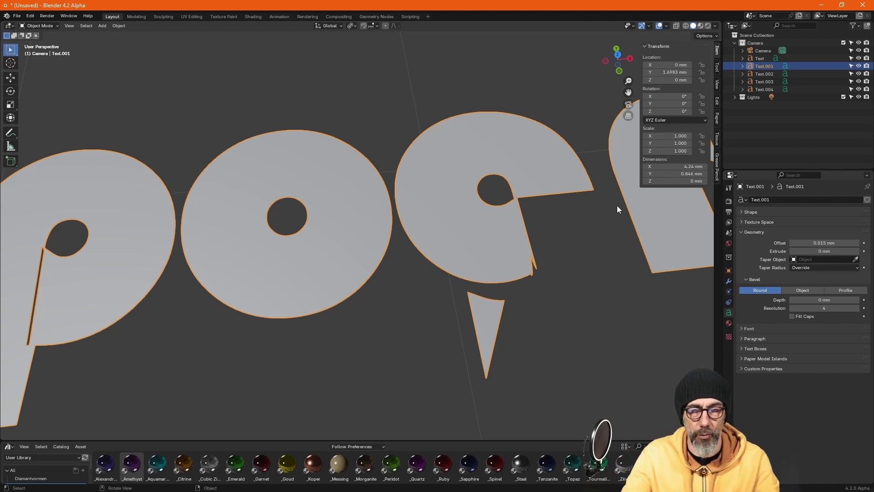
Try a negative geometry offset, then reset the offset to exactly 0.
scroll(574, 295, down, 2)
scroll(560, 289, down, 3)
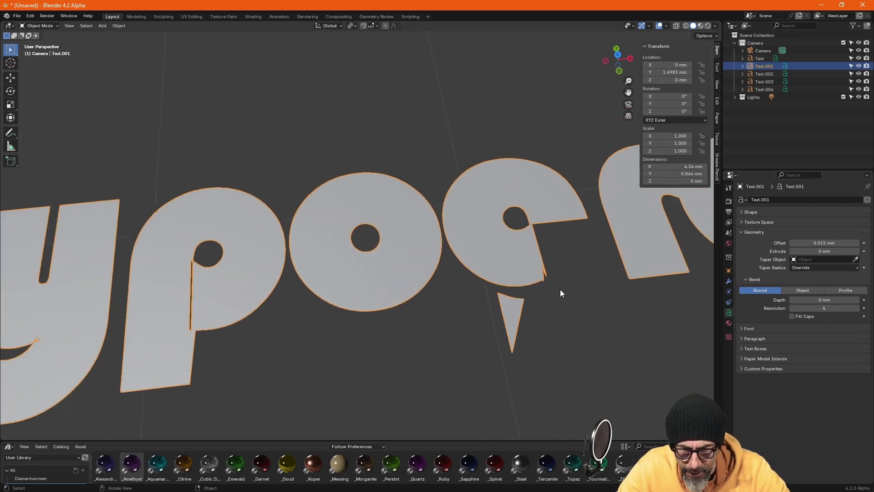
scroll(540, 265, down, 3)
scroll(541, 265, down, 2)
scroll(155, 304, down, 3)
scroll(337, 282, up, 3)
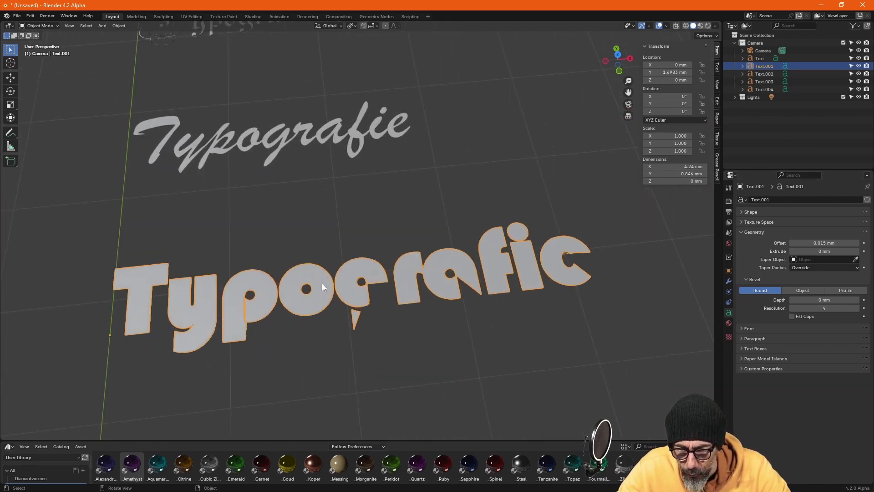
drag(824, 242, 772, 242)
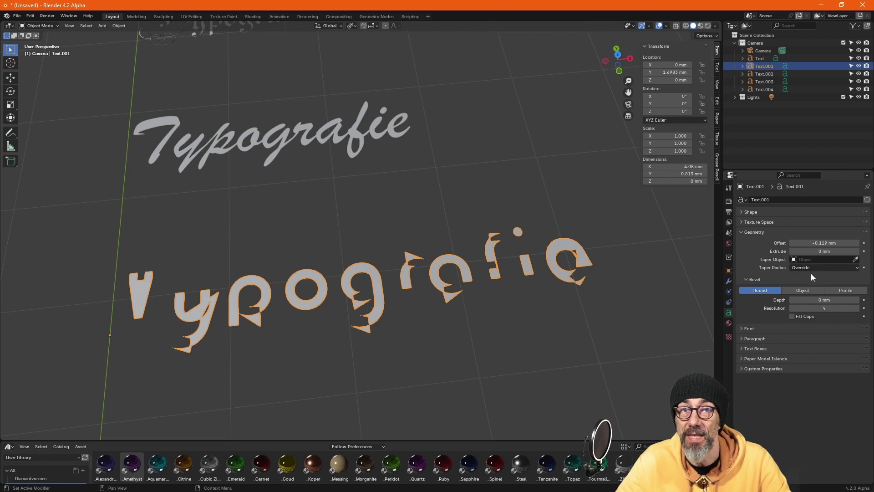
click(825, 243)
text(0)
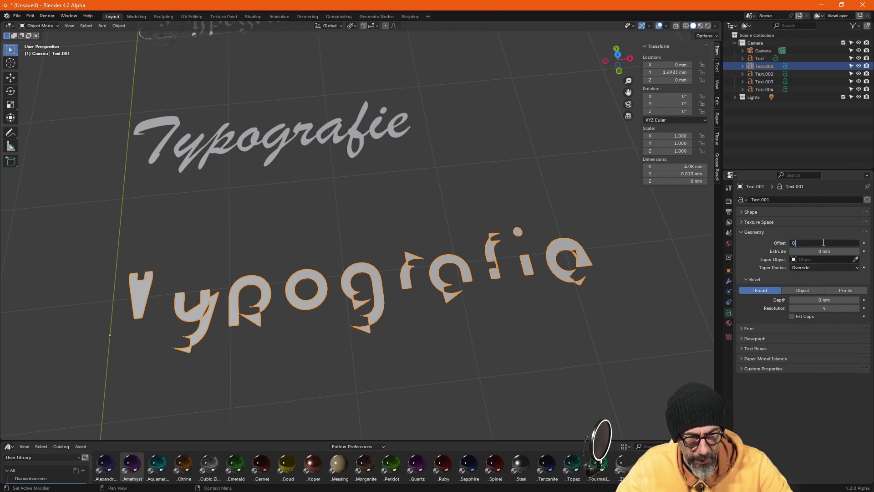
key(Return)
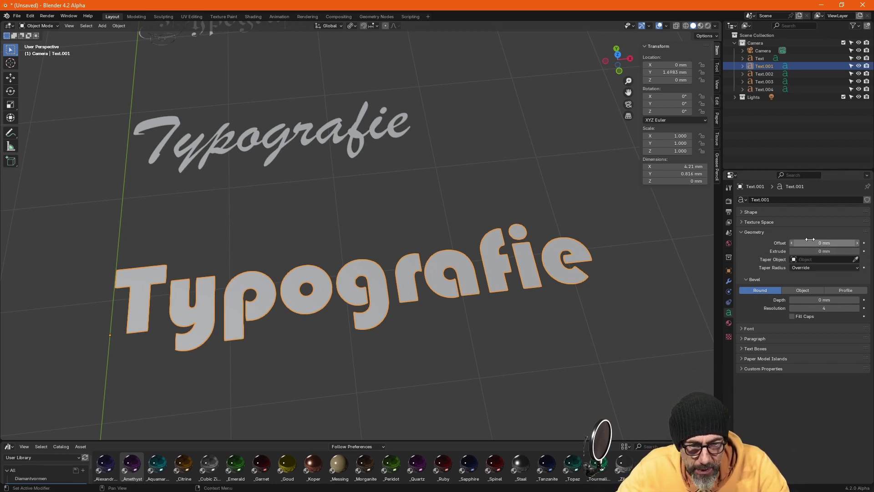
Select the Brush Script Text.002, nudge its offset and return it to 0 mm, then view it whole.
drag(824, 243, 819, 243)
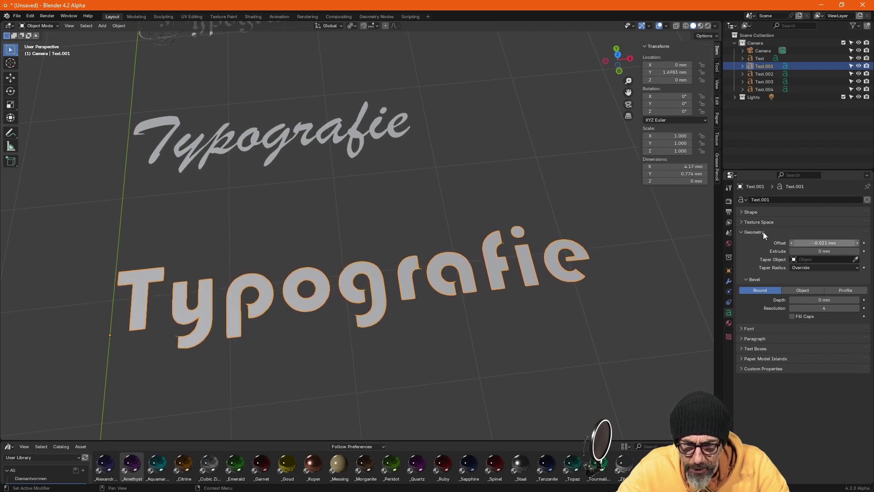
mouse_move(437, 365)
middle_down()
mouse_move(390, 351)
mouse_move(315, 175)
middle_up()
click(323, 169)
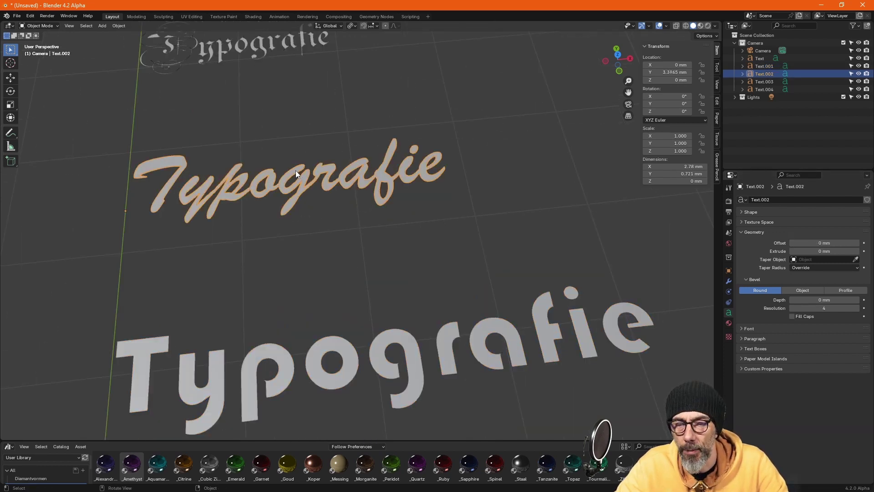
scroll(296, 170, up, 4)
scroll(329, 176, up, 2)
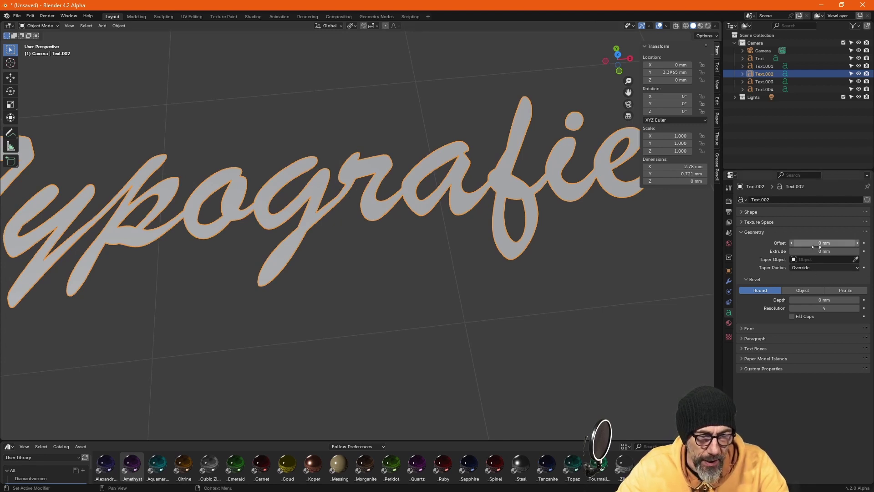
drag(821, 242, 816, 242)
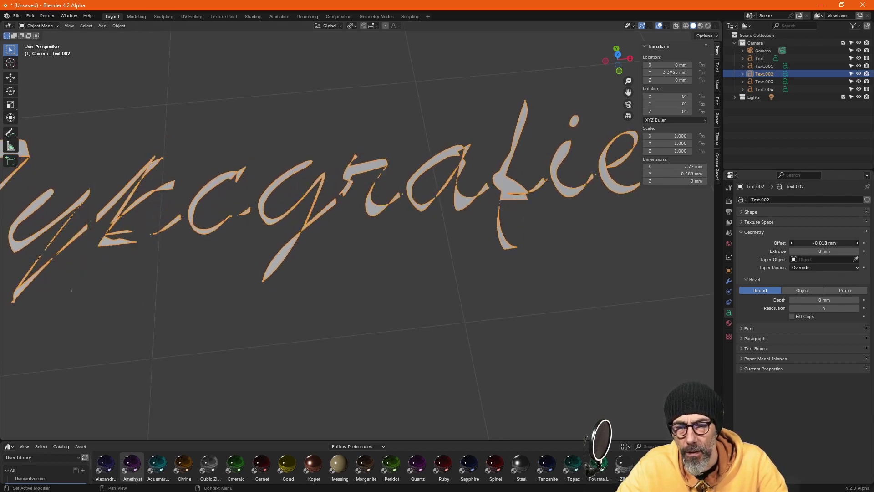
drag(817, 243, 819, 243)
scroll(482, 310, down, 2)
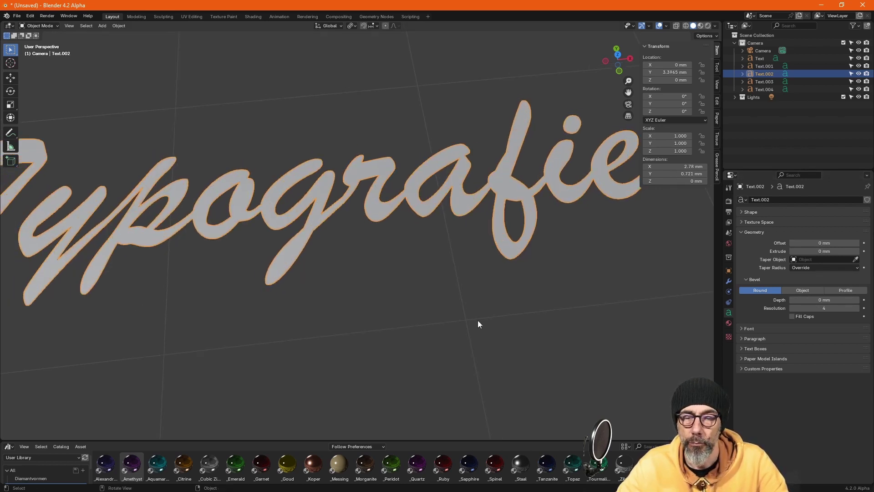
scroll(482, 317, down, 1)
scroll(483, 312, down, 2)
middle_drag(484, 313, 664, 255)
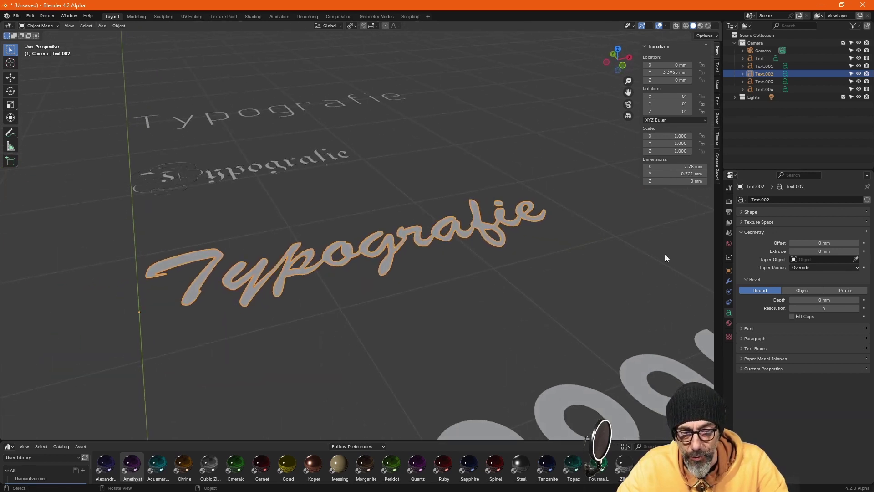
Extrude the Brush Script Text.002 to 0.061 mm and orbit to inspect the depth.
drag(820, 251, 832, 251)
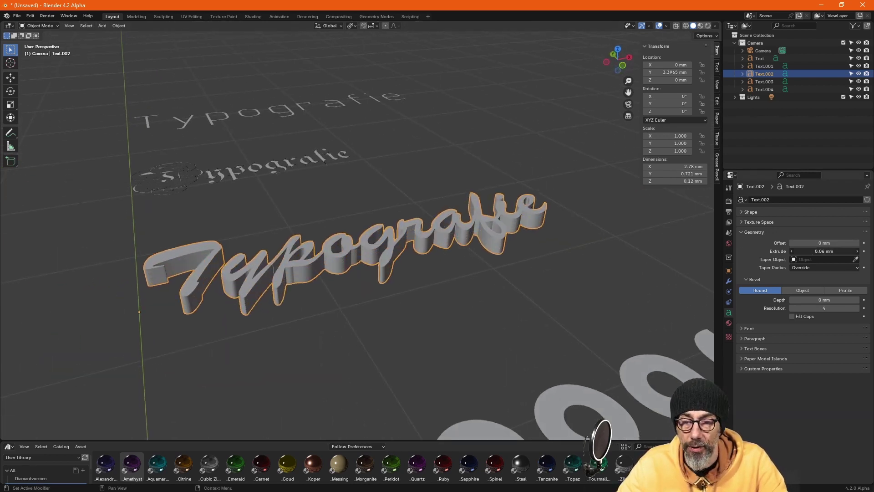
middle_drag(365, 279, 385, 266)
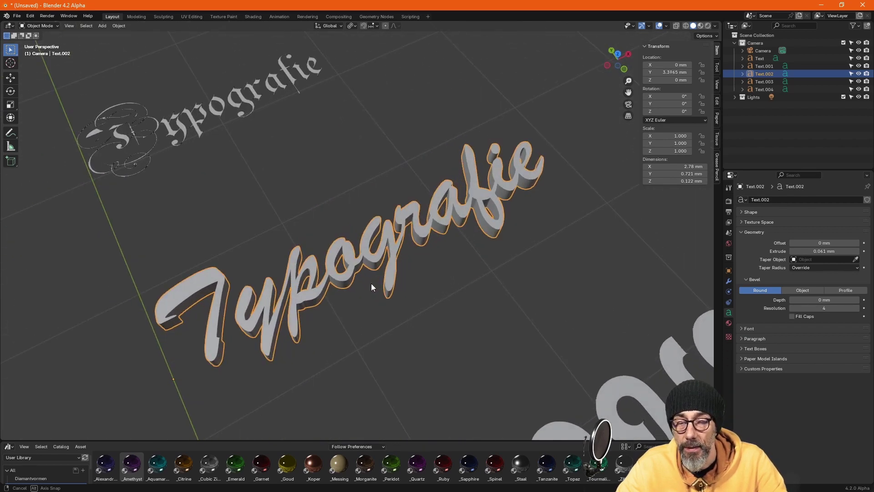
middle_drag(384, 266, 384, 322)
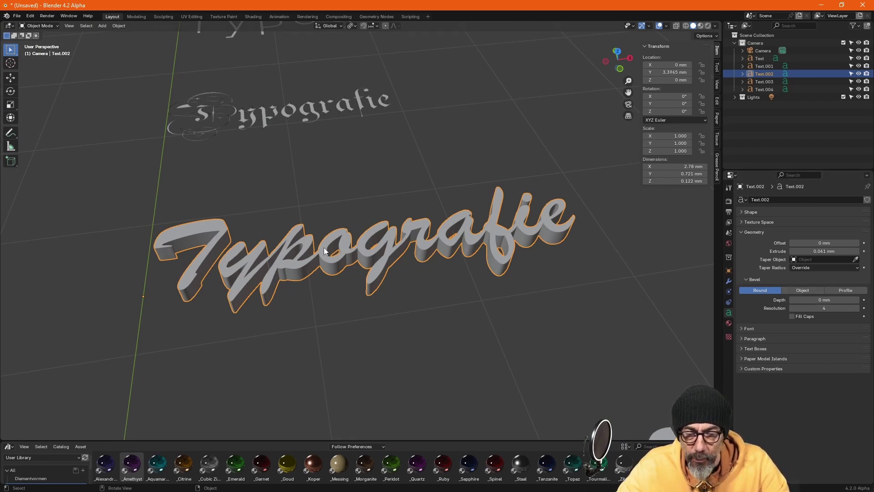
Select the blackletter Parchment text, Text.003, and zoom in on it.
click(302, 118)
scroll(430, 335, up, 3)
scroll(357, 222, up, 3)
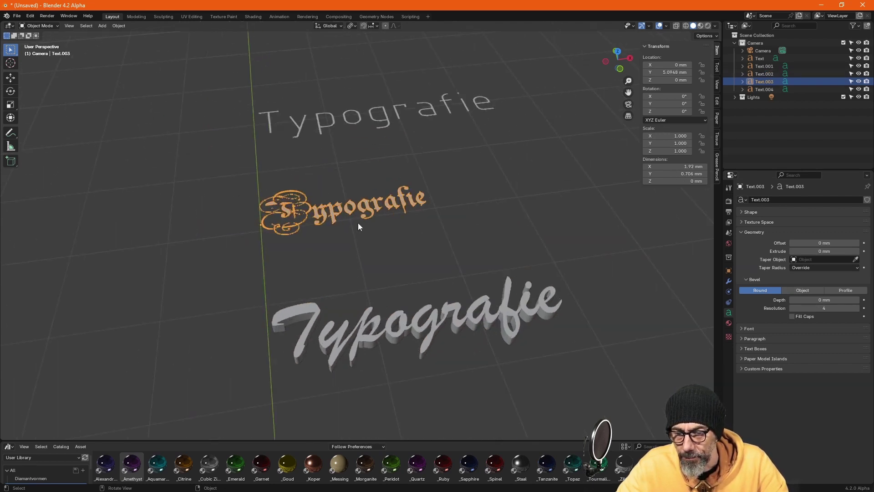
scroll(244, 182, up, 2)
scroll(288, 235, up, 2)
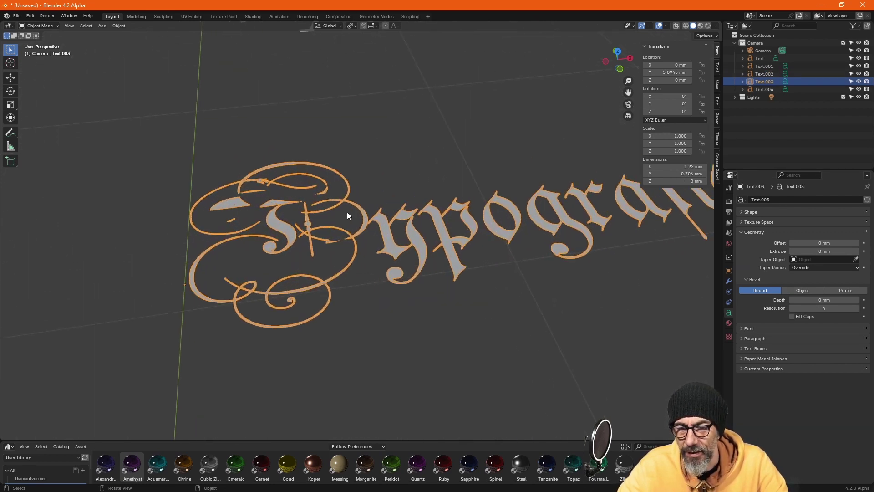
scroll(353, 232, down, 3)
Replace the ornate swash T with a plain 'T' and remove the stray empty line.
key(Tab)
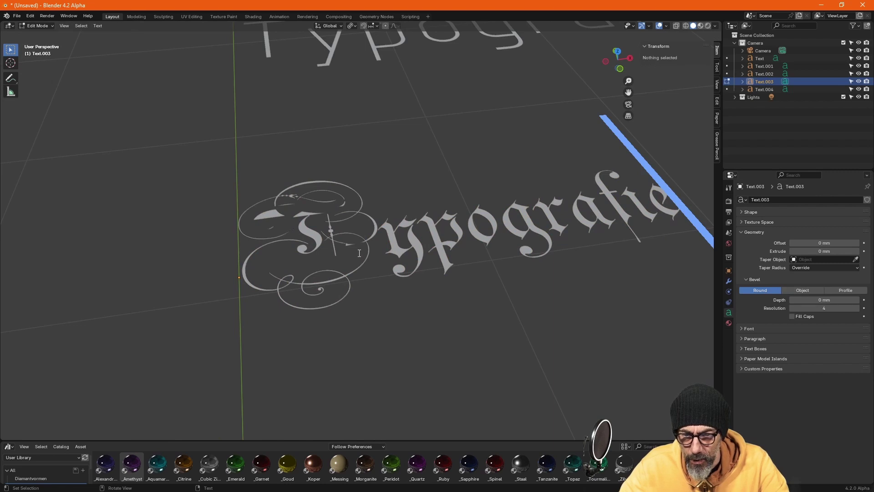
key(Left)
key(Left)
key(Left)
key(Left)
key(Left)
key(Left)
key(Left)
key(Left)
key(Left)
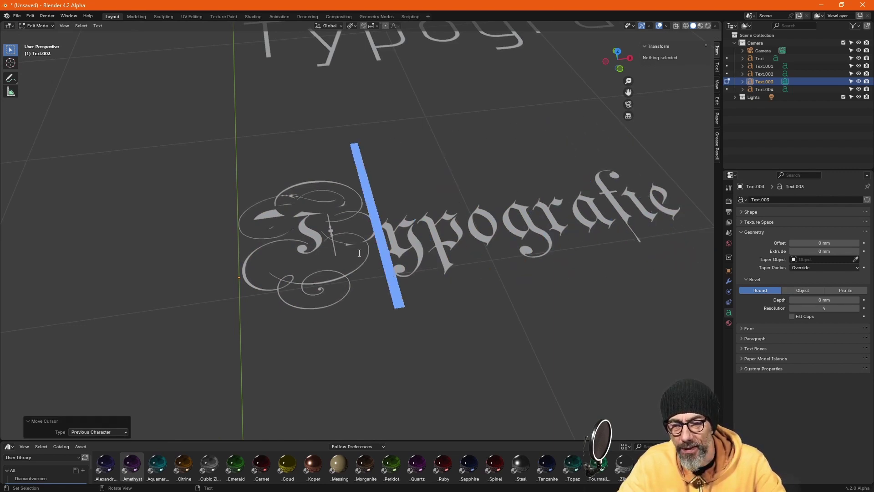
key(BackSpace)
text(T)
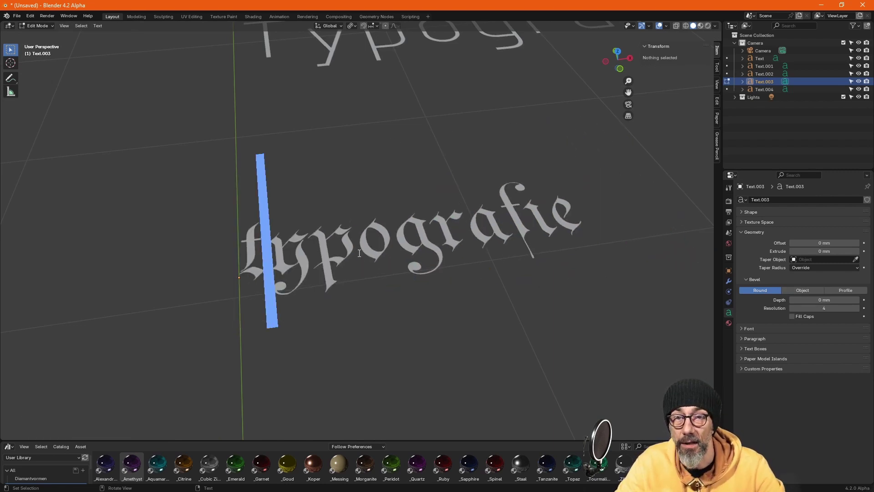
key(End)
key(Return)
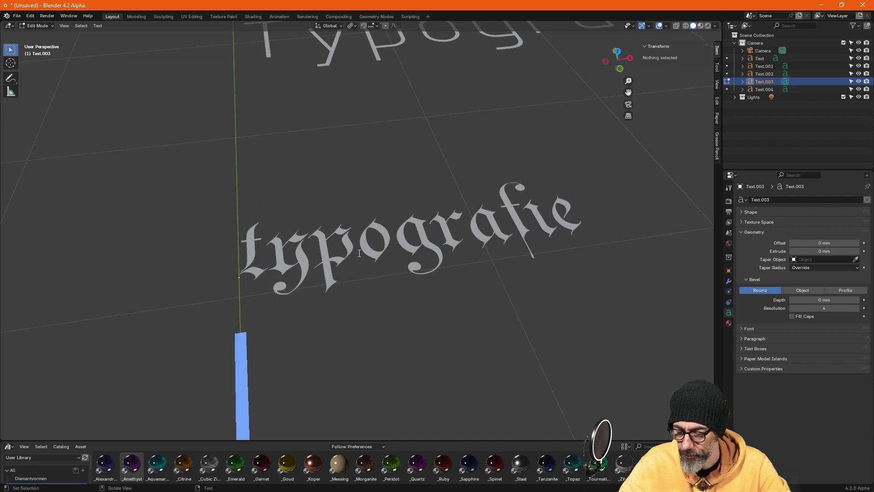
key(BackSpace)
key(Tab)
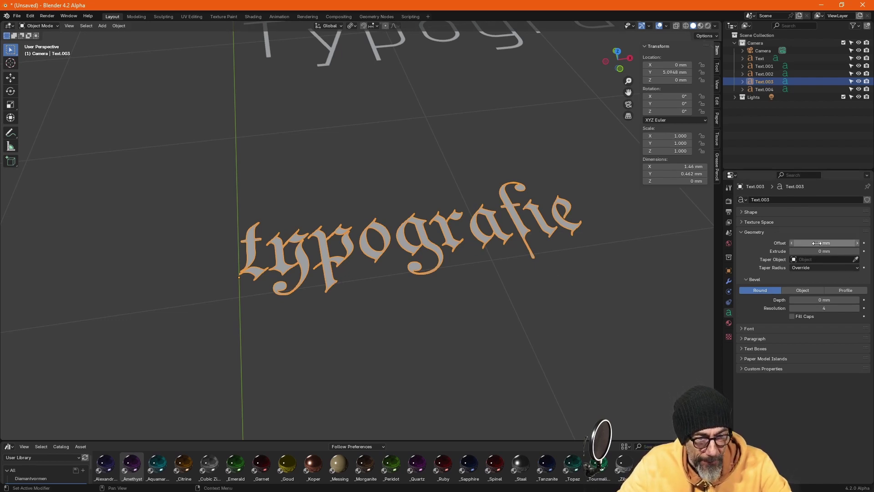
Adjust Text.003's geometry settings for 0.042 mm-deep letters, then orbit and zoom closer.
mouse_move(822, 242)
mouse_down()
mouse_move(805, 242)
mouse_move(855, 252)
mouse_move(828, 252)
mouse_up()
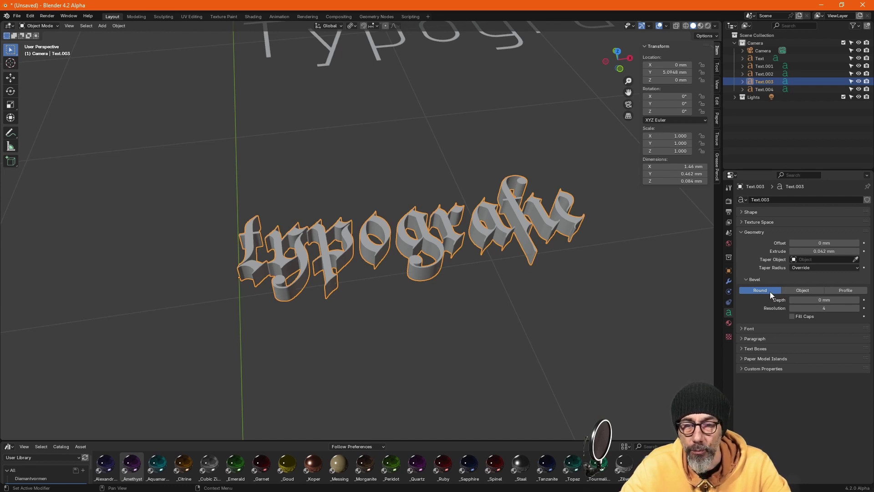
middle_drag(487, 244, 393, 236)
scroll(392, 236, up, 3)
scroll(398, 244, up, 2)
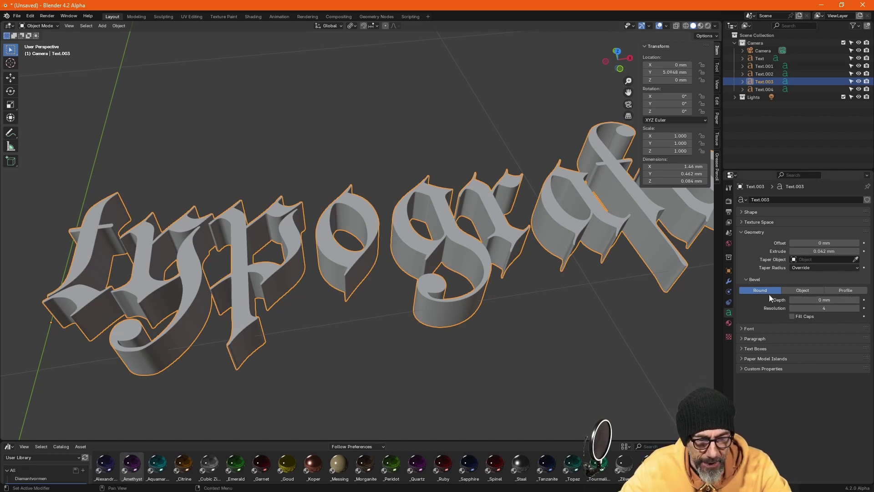
drag(812, 300, 819, 299)
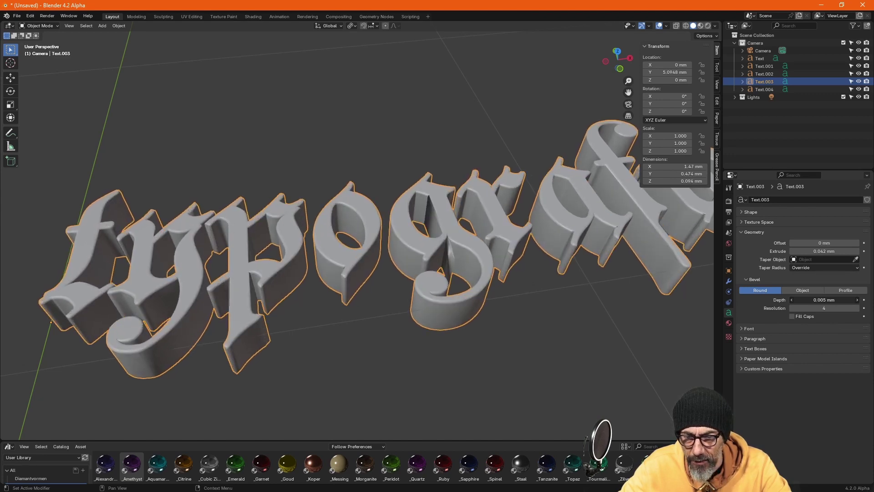
middle_drag(455, 234, 452, 236)
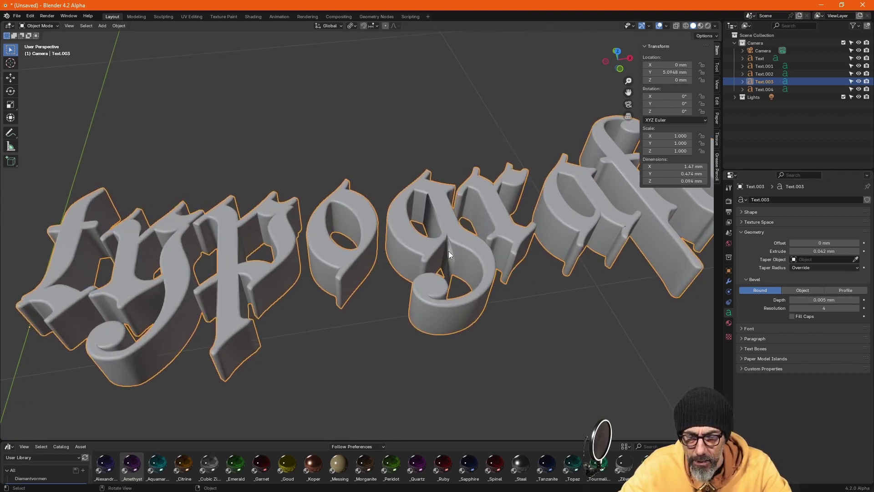
scroll(448, 248, down, 6)
scroll(447, 232, up, 9)
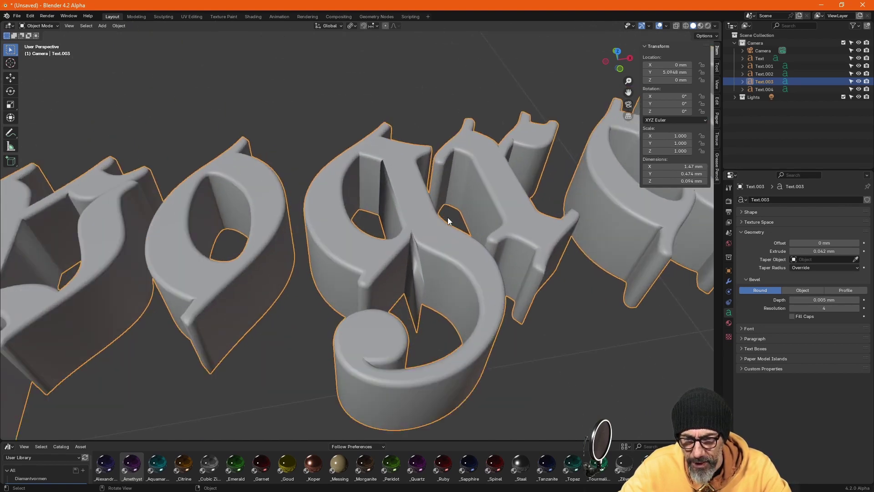
scroll(428, 246, up, 3)
scroll(367, 305, up, 3)
scroll(368, 304, down, 4)
mouse_move(379, 305)
middle_down()
mouse_move(381, 320)
mouse_move(370, 327)
middle_up()
scroll(350, 304, up, 3)
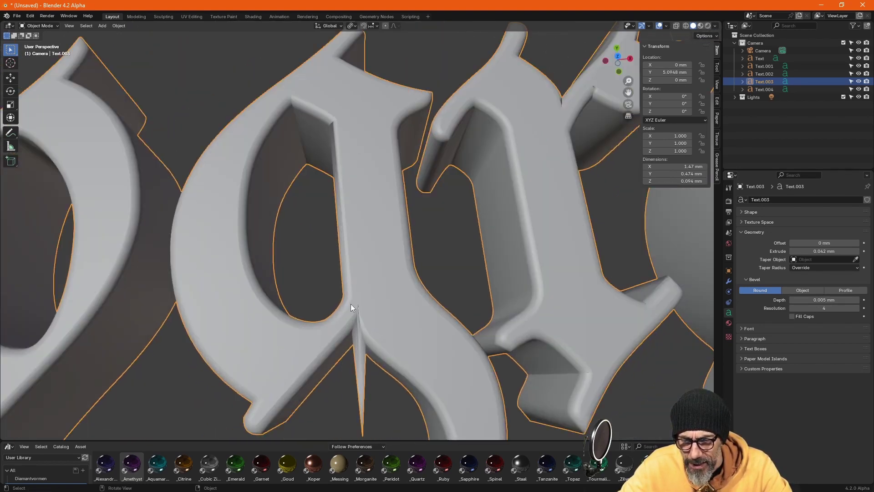
scroll(350, 304, up, 3)
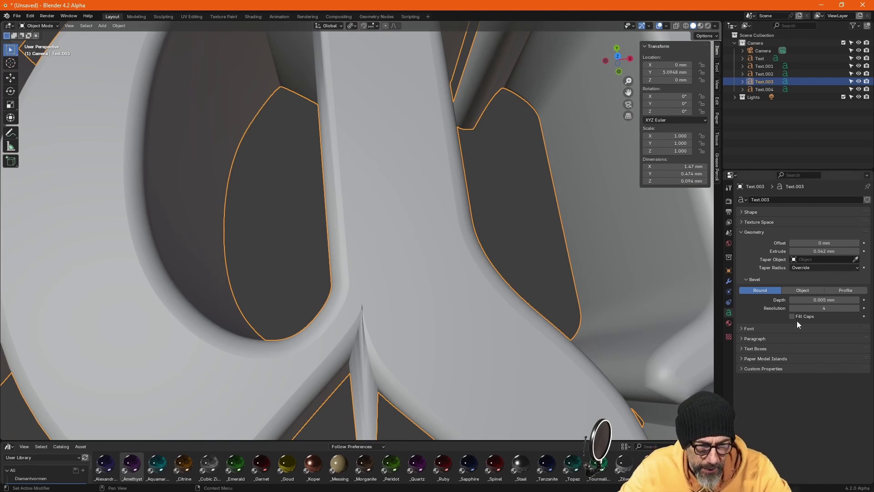
mouse_move(824, 300)
mouse_down()
mouse_move(792, 299)
mouse_move(803, 299)
mouse_up()
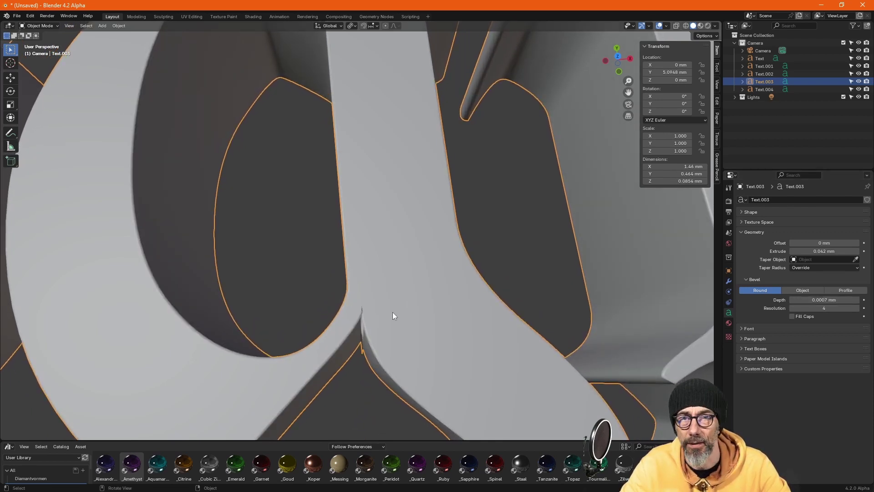
mouse_move(823, 251)
mouse_down()
mouse_move(806, 251)
mouse_move(823, 251)
mouse_up()
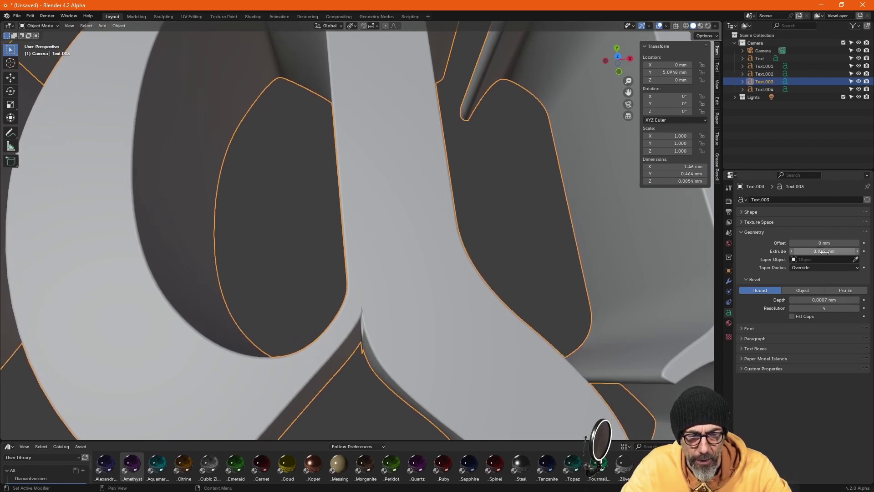
mouse_move(824, 300)
mouse_down()
mouse_move(812, 299)
mouse_move(832, 300)
mouse_up()
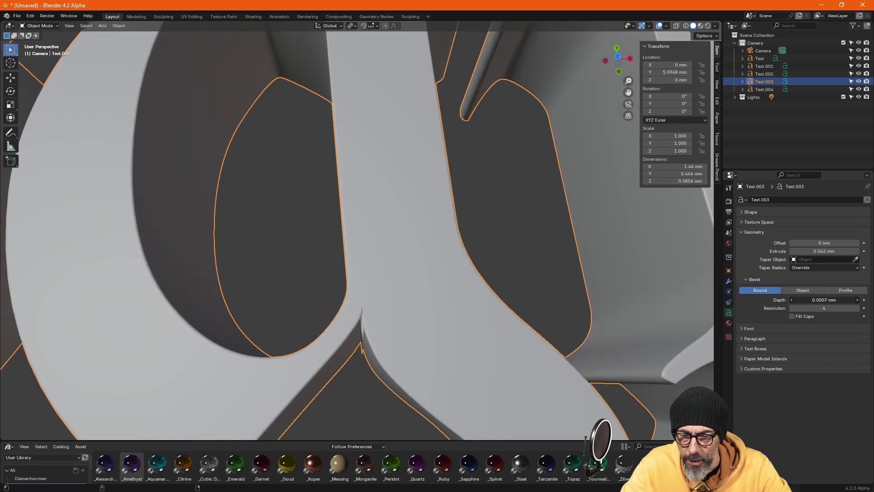
scroll(519, 252, down, 3)
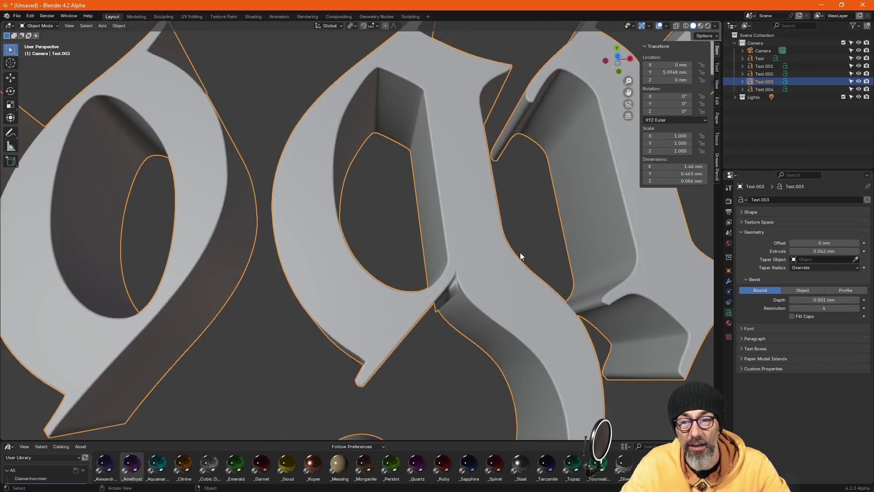
scroll(445, 274, down, 4)
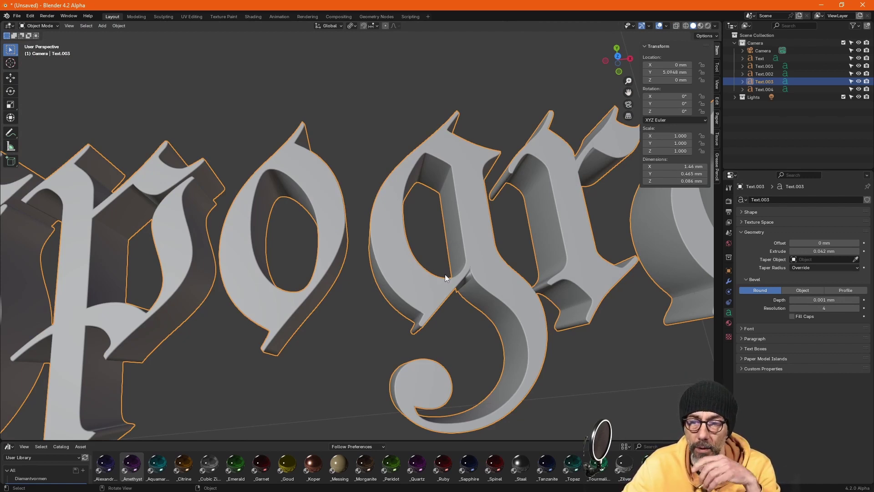
scroll(444, 274, down, 3)
scroll(446, 291, down, 3)
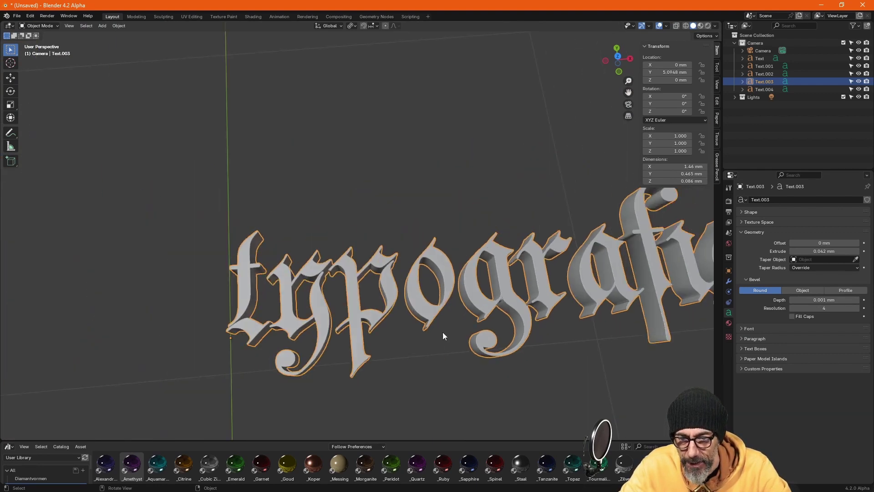
scroll(449, 307, down, 2)
scroll(465, 301, up, 3)
scroll(482, 291, up, 3)
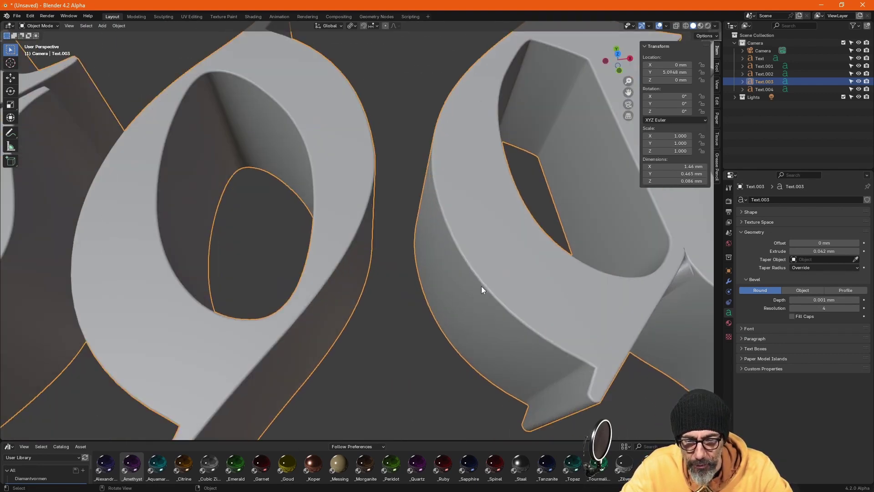
click(822, 300)
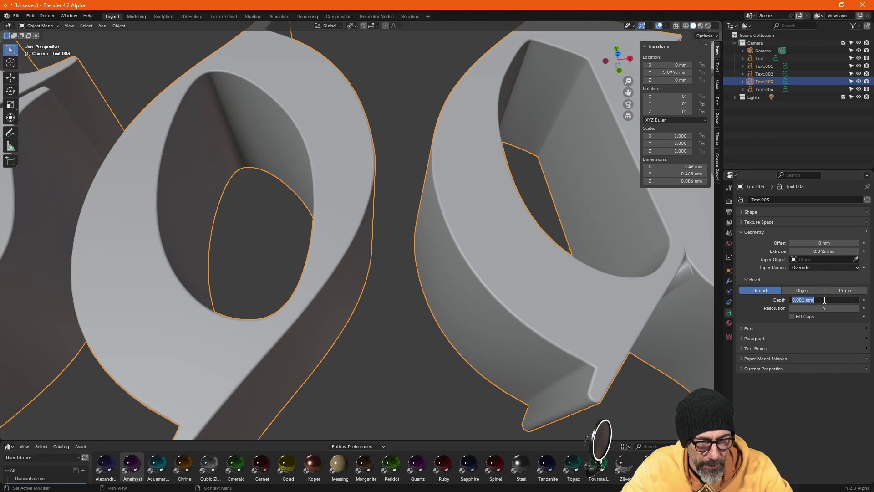
text(0)
key(Return)
scroll(586, 290, down, 3)
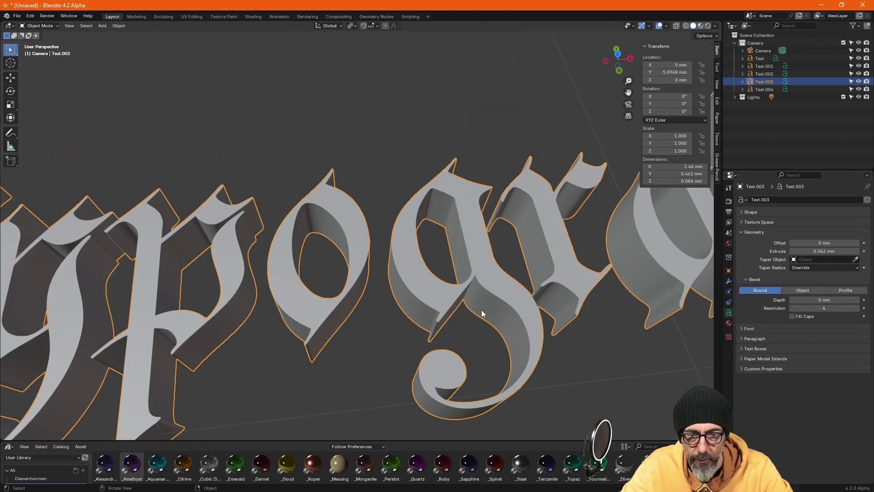
scroll(482, 309, down, 4)
scroll(523, 344, down, 3)
scroll(408, 275, down, 2)
Collapse Geometry and show Text.003's Font panel with its Transform options.
scroll(427, 274, down, 3)
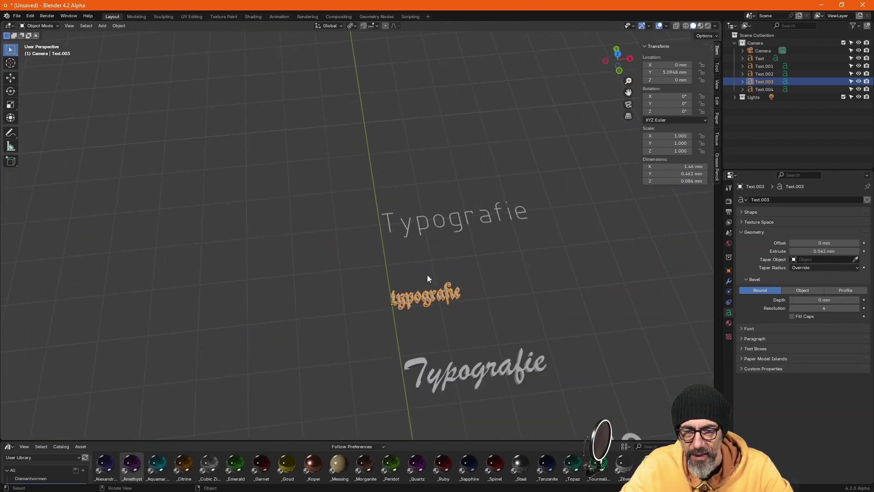
scroll(493, 213, up, 2)
scroll(365, 400, down, 1)
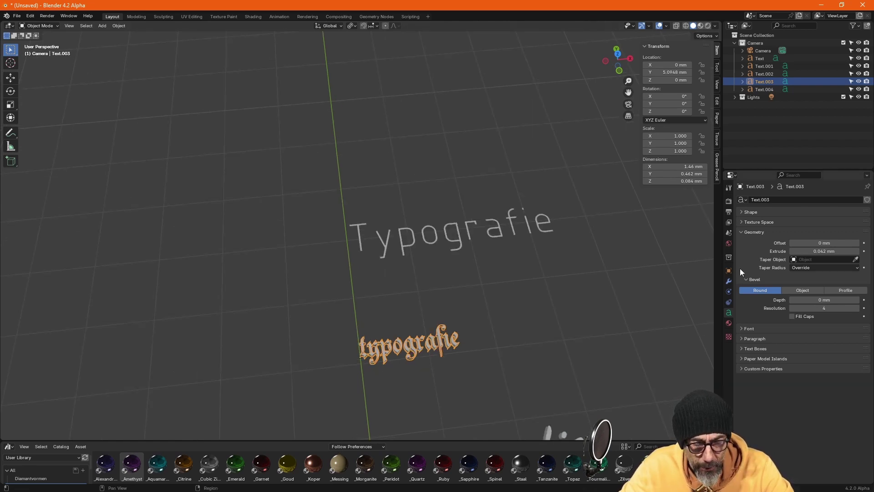
click(742, 232)
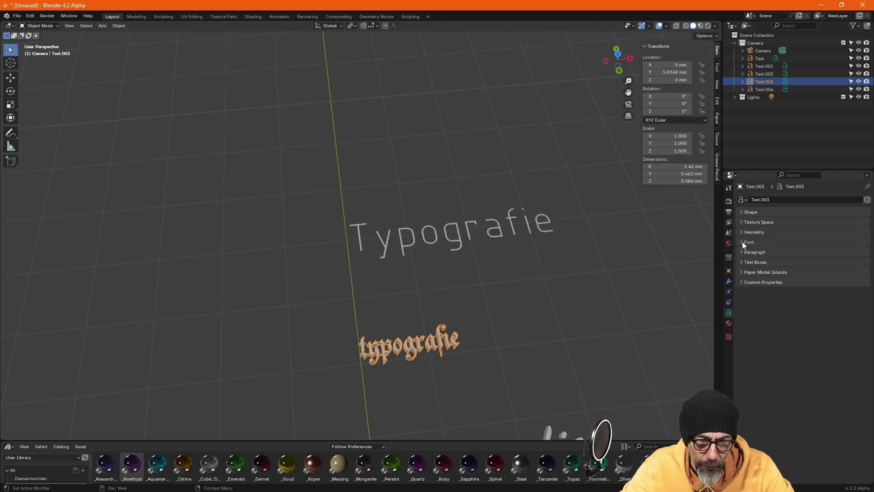
click(743, 243)
click(747, 295)
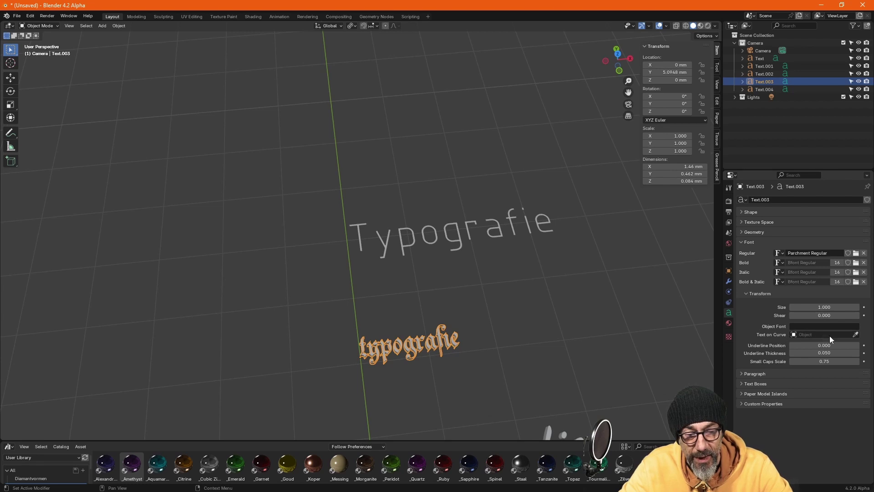
Open the viewport's Add menu to reach the curve types.
scroll(485, 379, down, 3)
scroll(456, 310, up, 3)
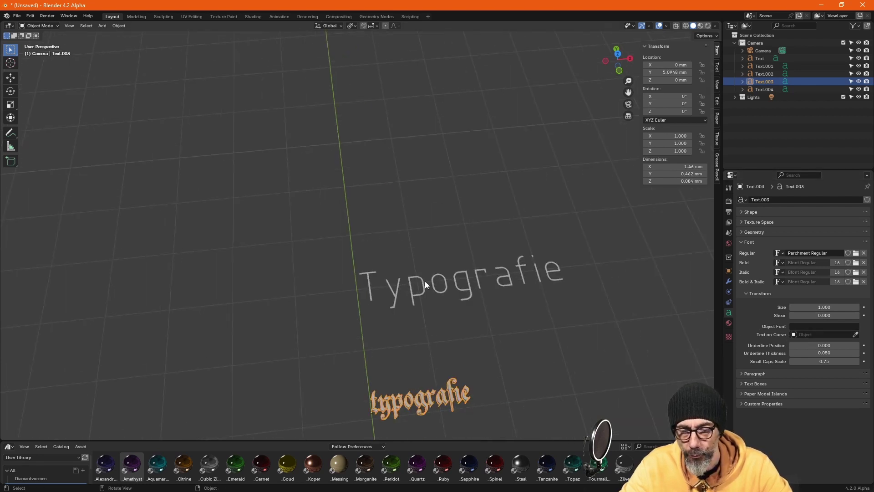
click(102, 25)
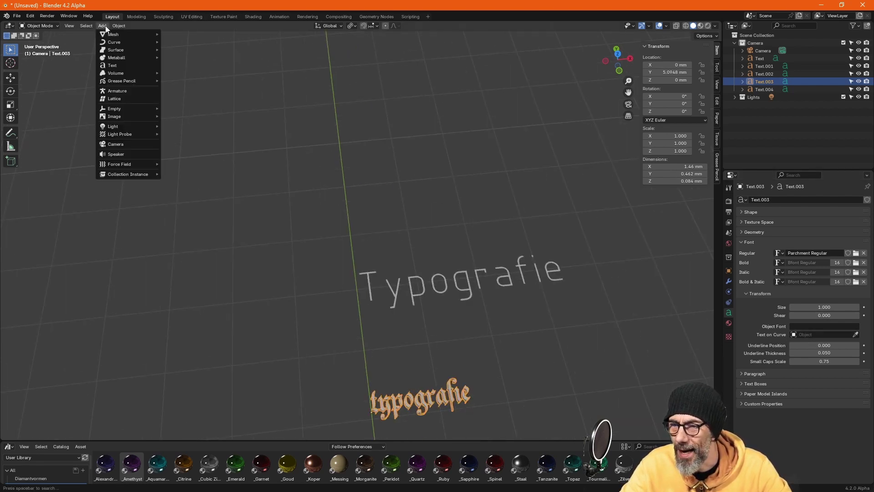
mouse_move(114, 41)
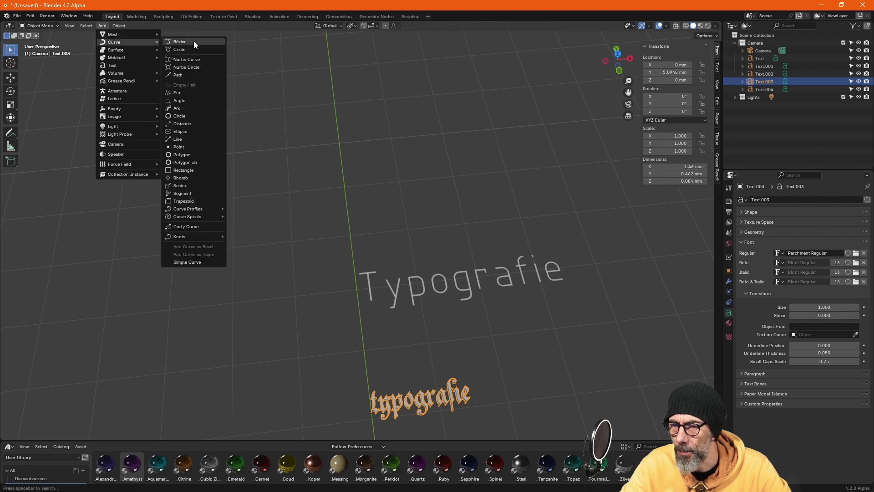
Add a Bézier curve at the origin.
click(193, 41)
scroll(452, 145, down, 3)
scroll(465, 277, up, 4)
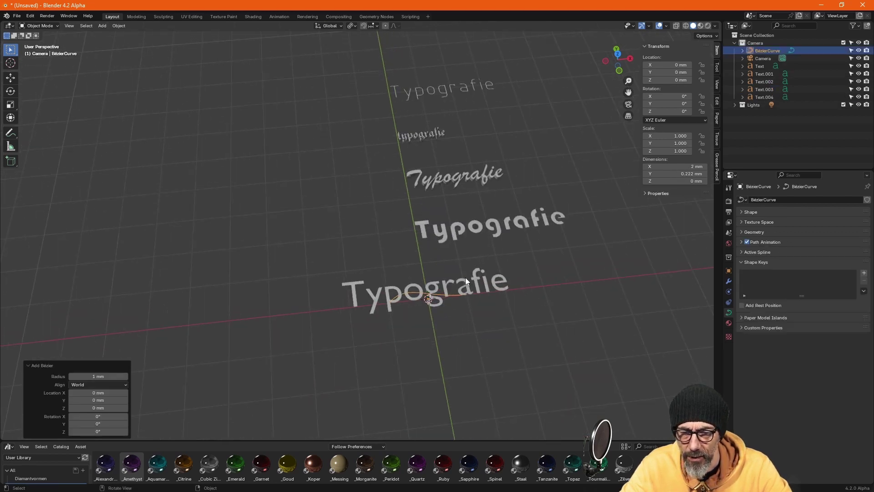
scroll(307, 308, up, 4)
scroll(479, 409, down, 5)
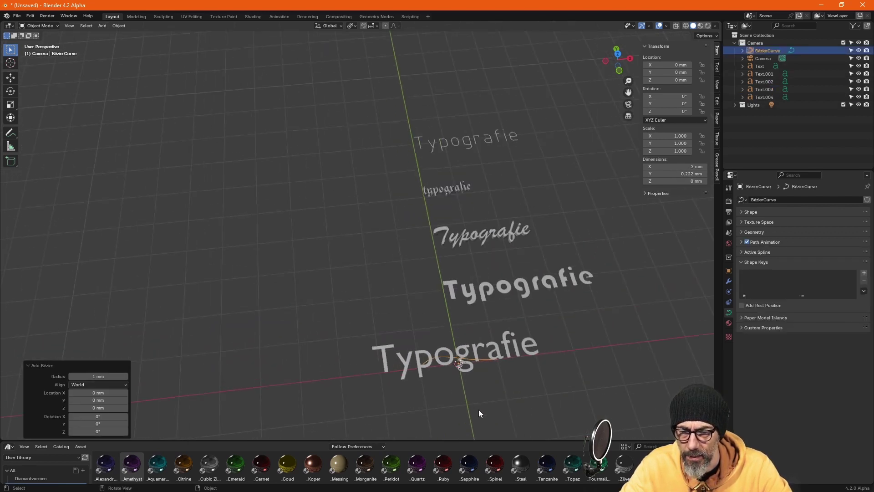
Move the bold bottom Typografie text along Y to 8.1647 mm.
click(429, 373)
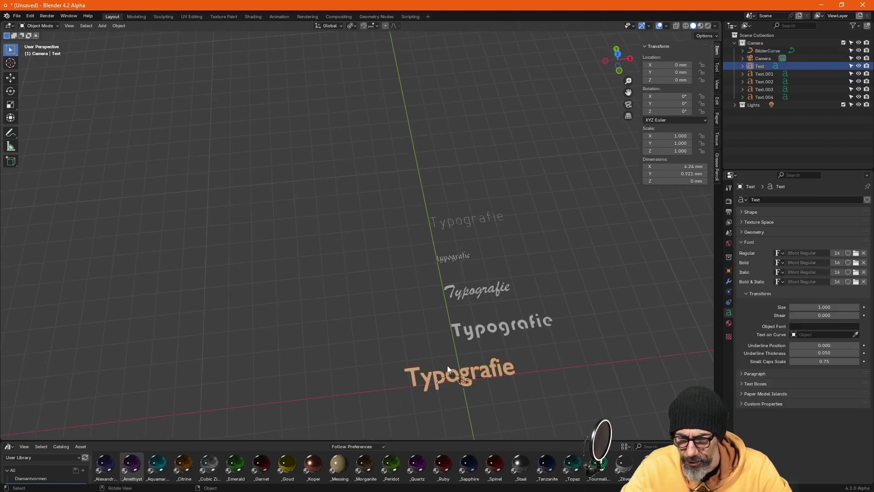
key(g)
key(y)
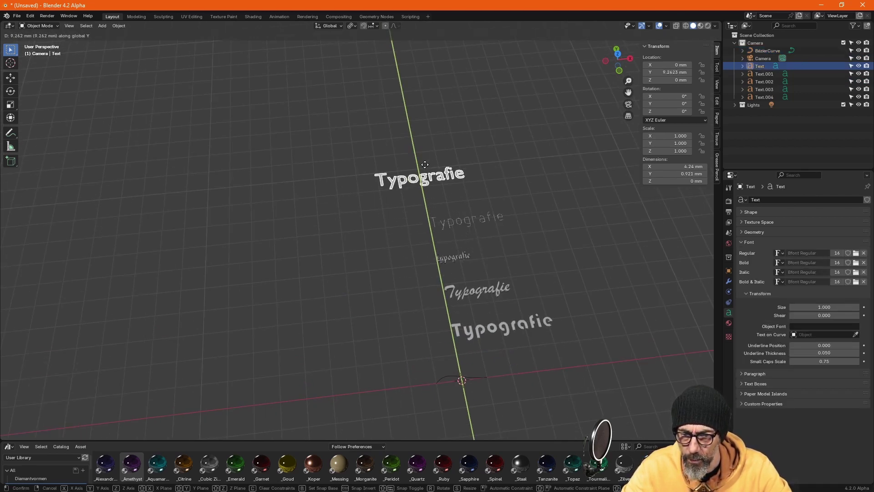
click(434, 184)
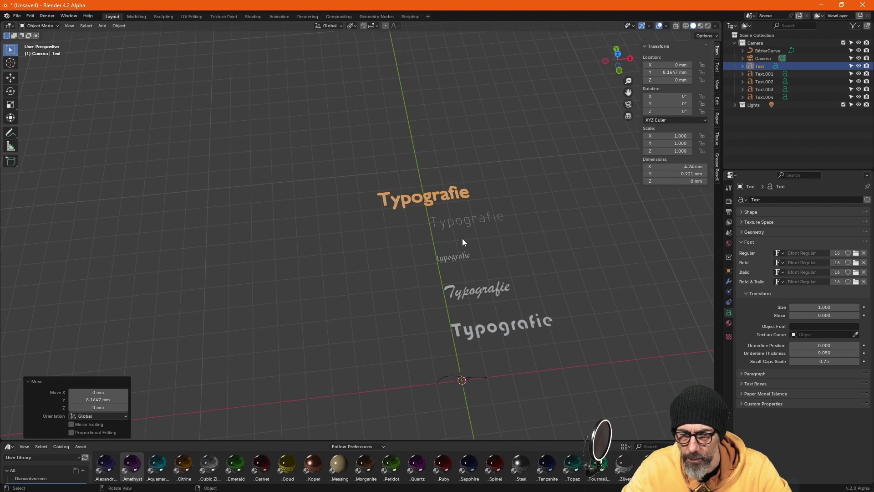
scroll(462, 239, up, 2)
scroll(479, 357, down, 2)
scroll(476, 315, up, 1)
Set the thin Text.004's Text on Curve object to the BezierCurve.
scroll(465, 261, down, 2)
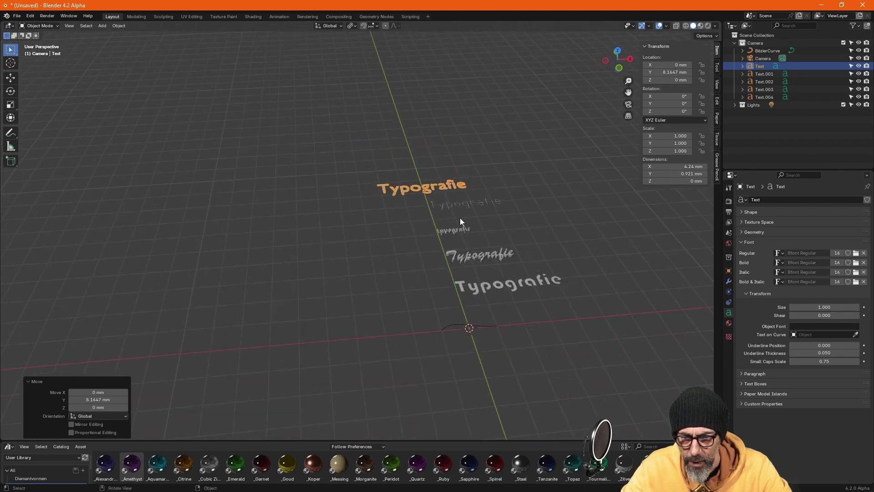
click(465, 206)
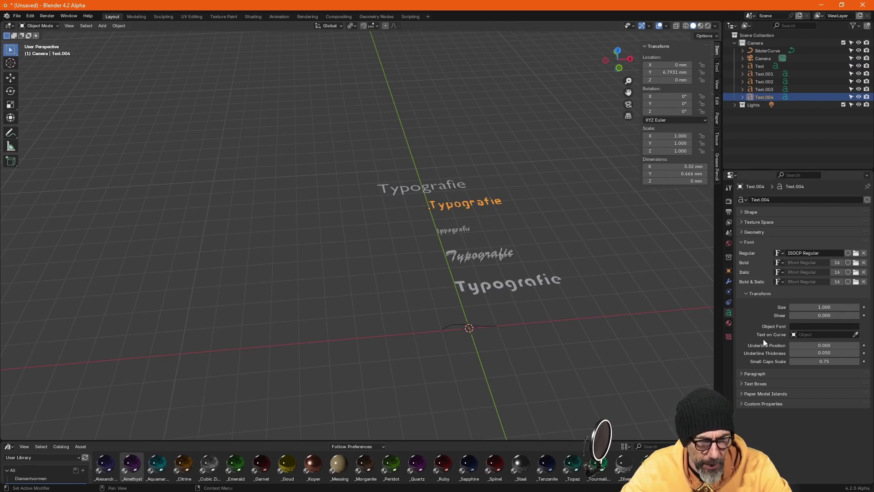
click(855, 334)
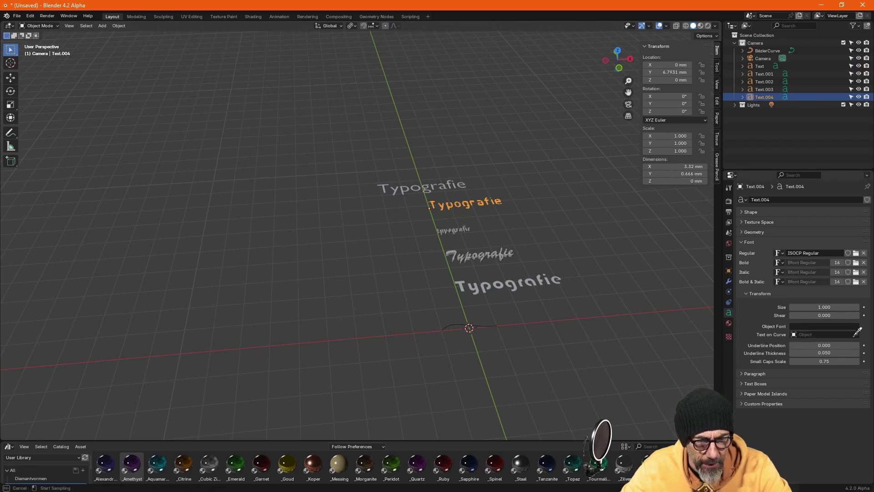
click(476, 322)
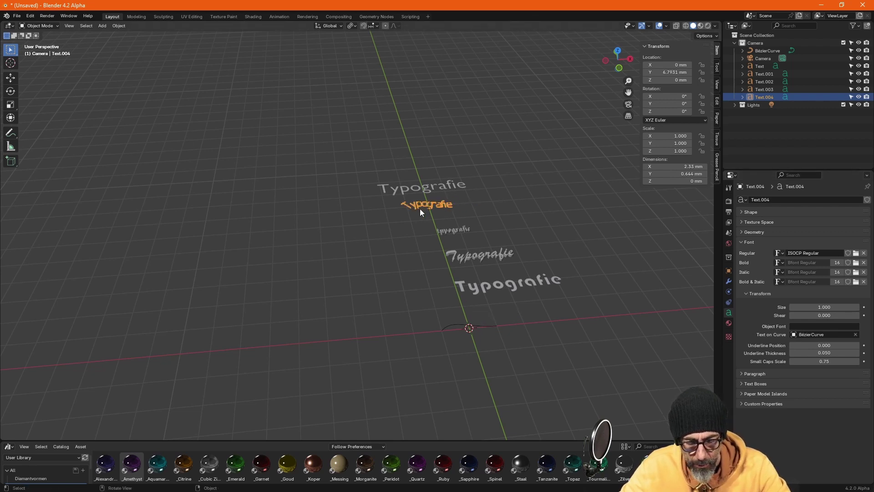
Switch to top view and move the curved text along Y toward the curve.
key(KP_7)
scroll(436, 215, up, 5)
scroll(437, 216, up, 4)
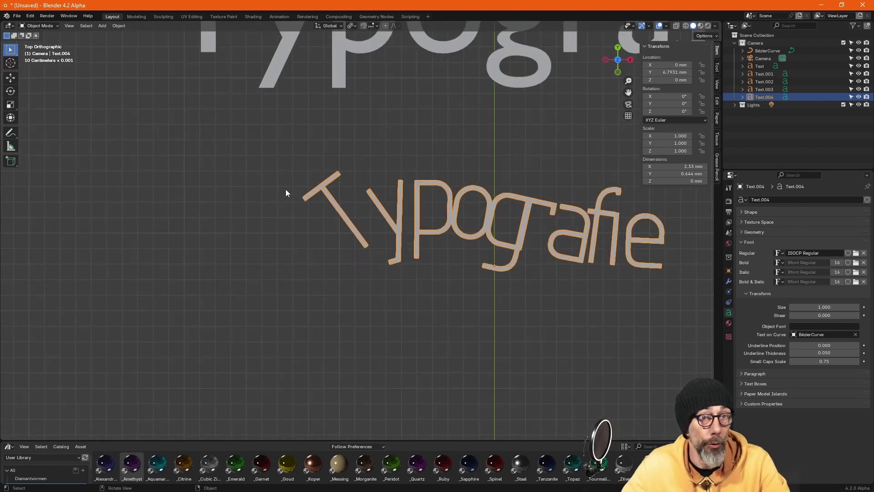
scroll(310, 205, down, 6)
scroll(345, 226, down, 2)
scroll(348, 215, down, 4)
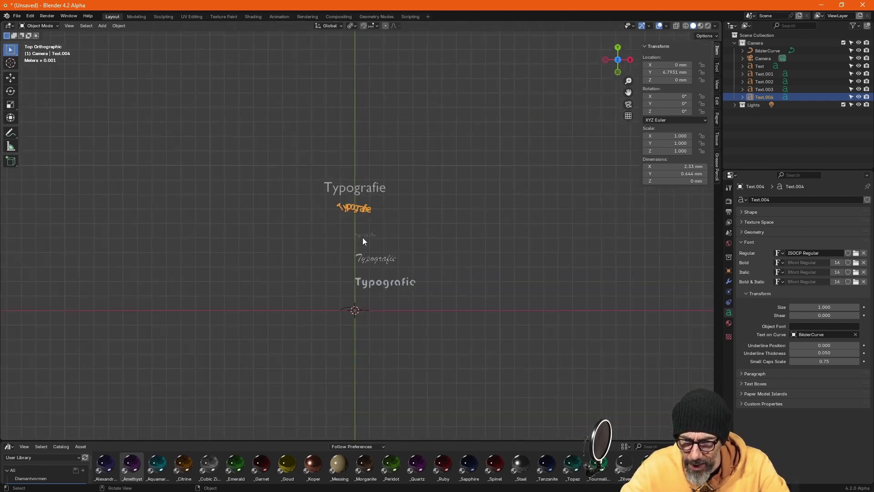
scroll(362, 237, up, 2)
key(g)
key(y)
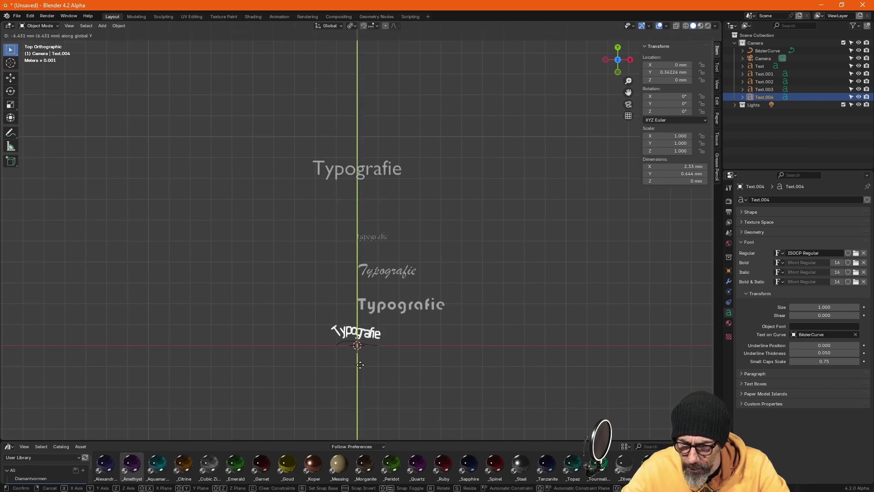
click(345, 339)
Switch selection between the Bézier curve and the text, ending with the text selected.
scroll(355, 346, up, 7)
scroll(373, 354, up, 3)
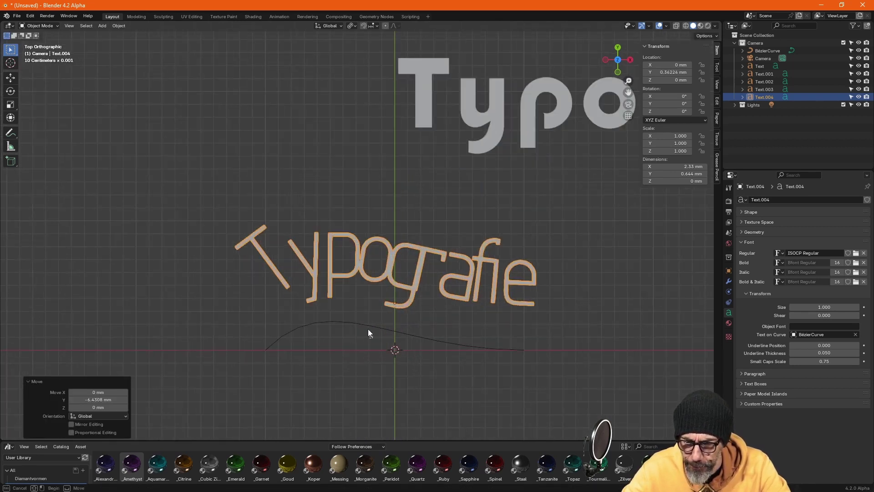
drag(367, 329, 345, 255)
scroll(315, 347, up, 2)
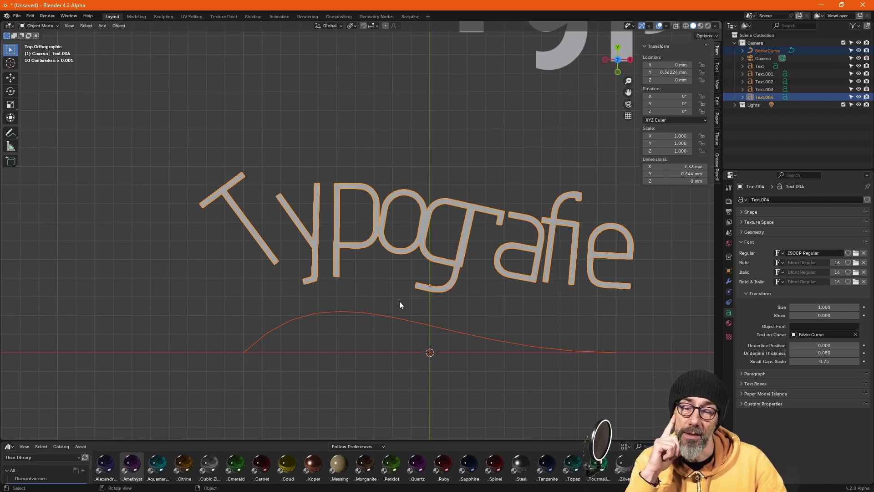
click(429, 216)
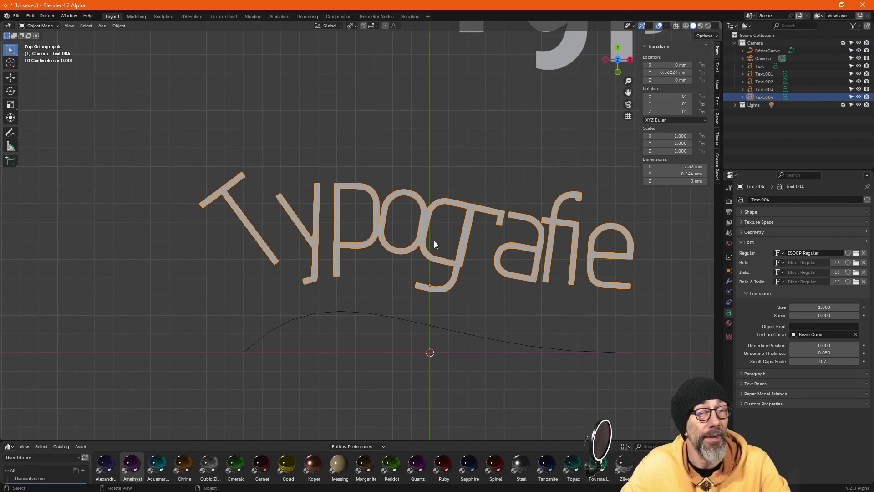
click(388, 318)
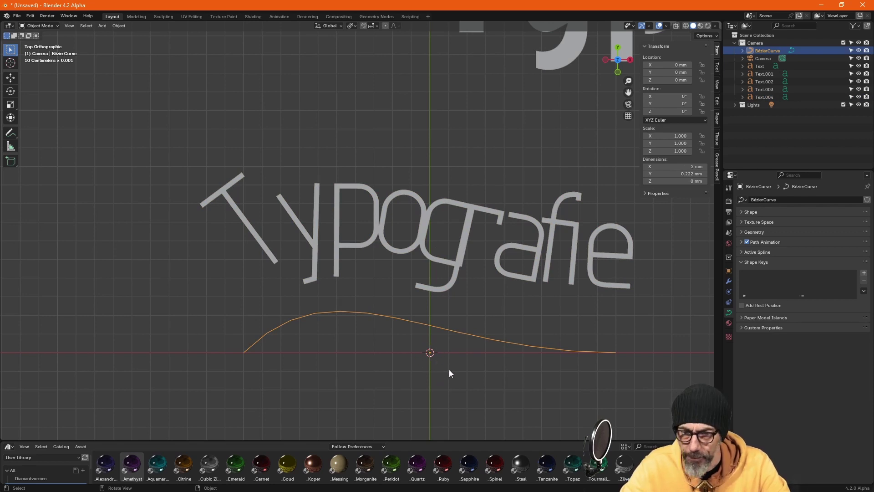
click(436, 268)
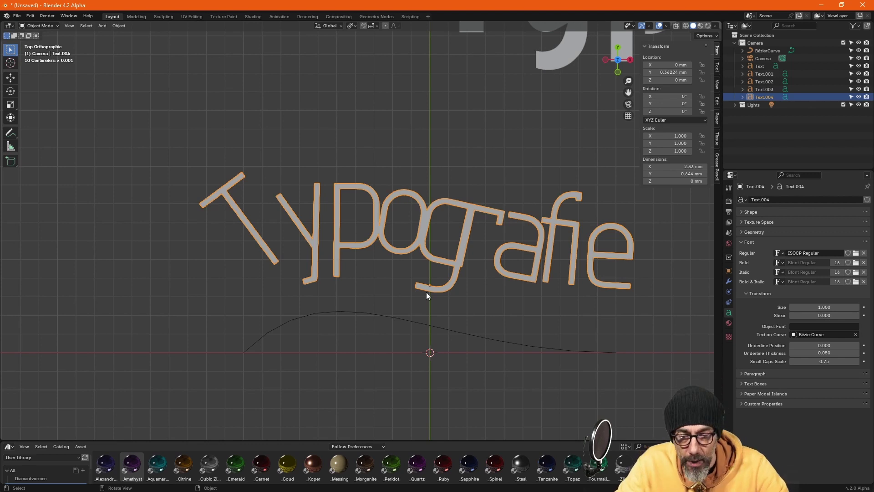
click(442, 326)
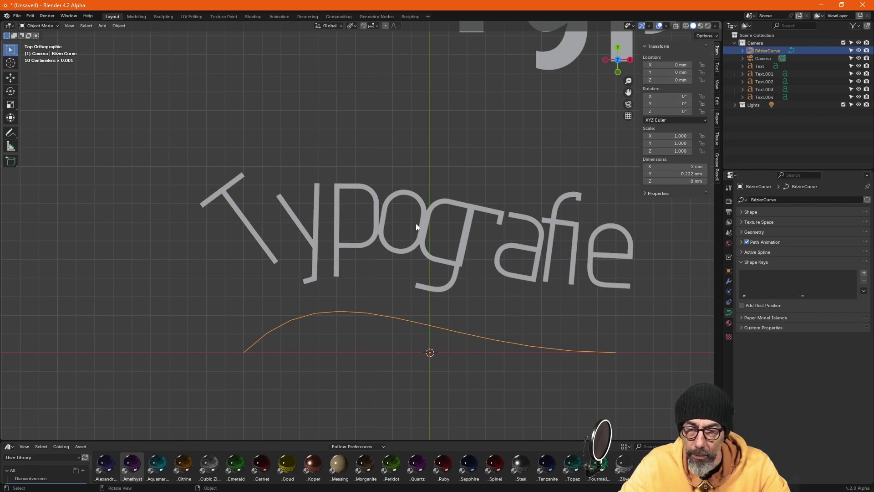
click(428, 217)
Set Text.004's X, Y and Z location to 0 so it lies on the curve.
drag(669, 65, 666, 80)
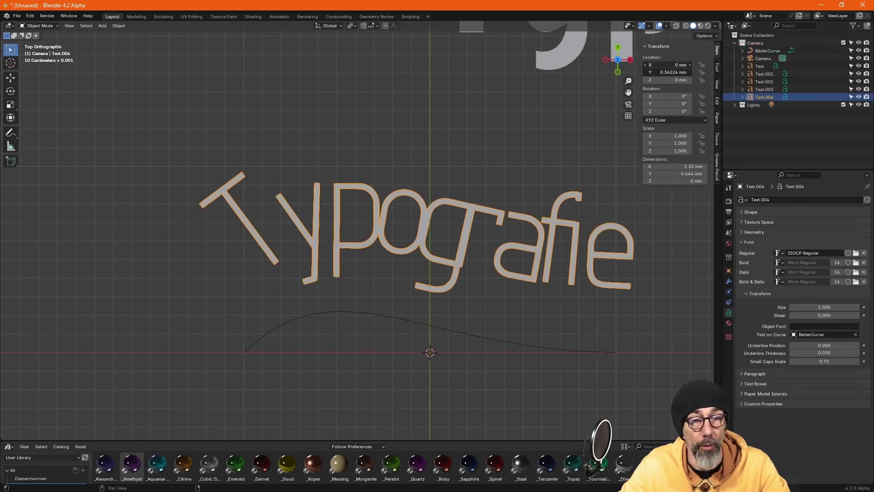
key(Return)
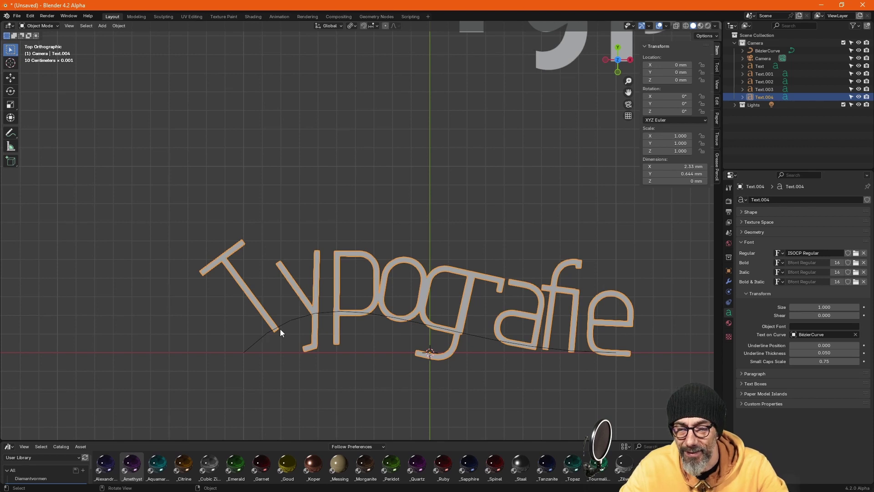
click(301, 321)
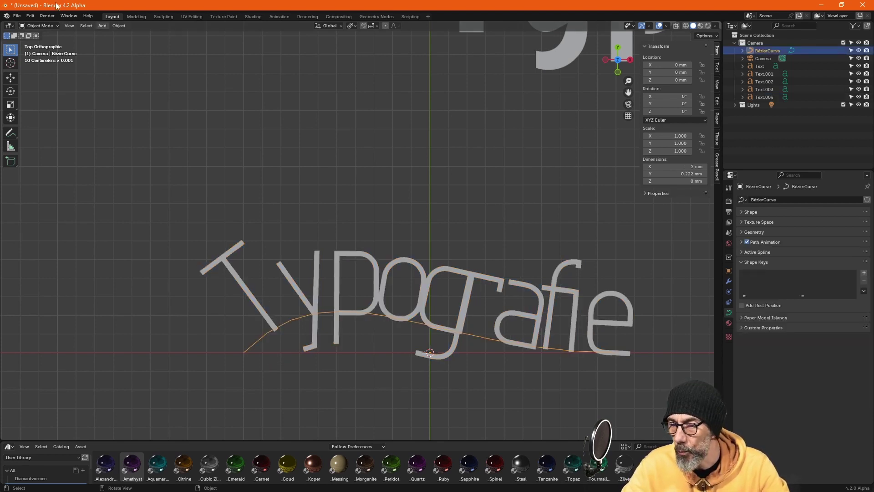
In the curve's Edit Mode, select a control point and try rotating it, then cancel.
key(Tab)
right_click(249, 358)
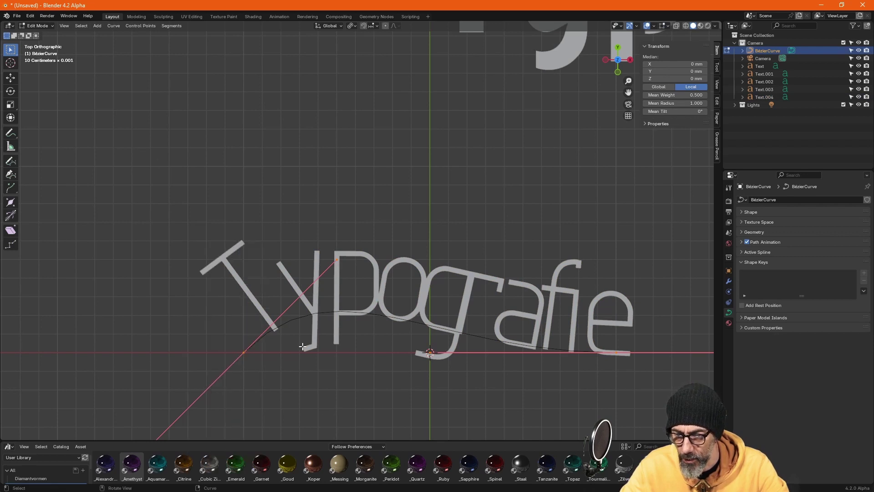
click(246, 352)
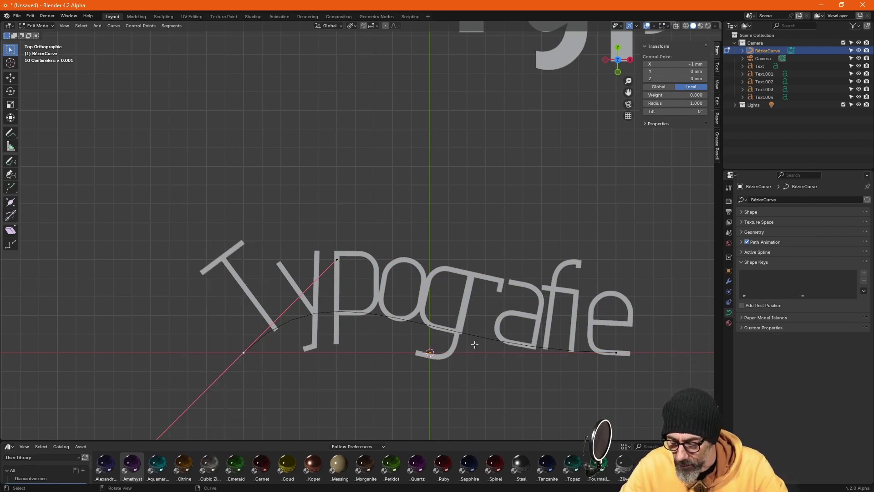
key(r)
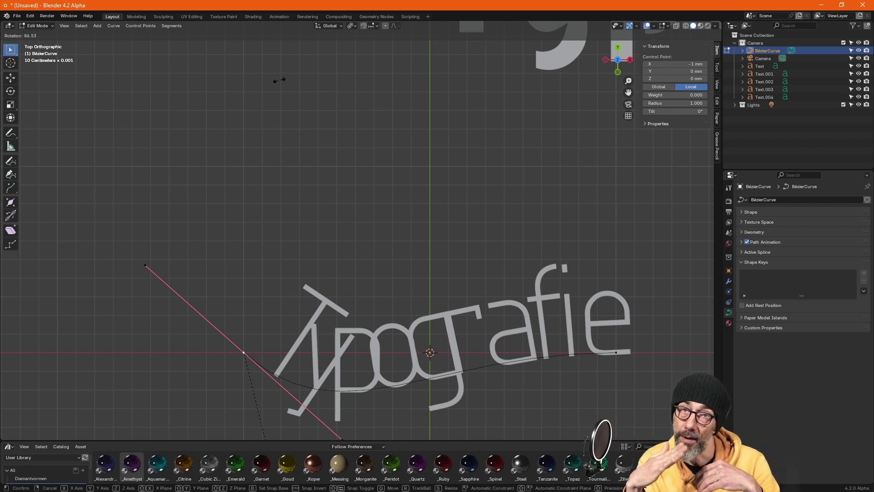
right_click(279, 79)
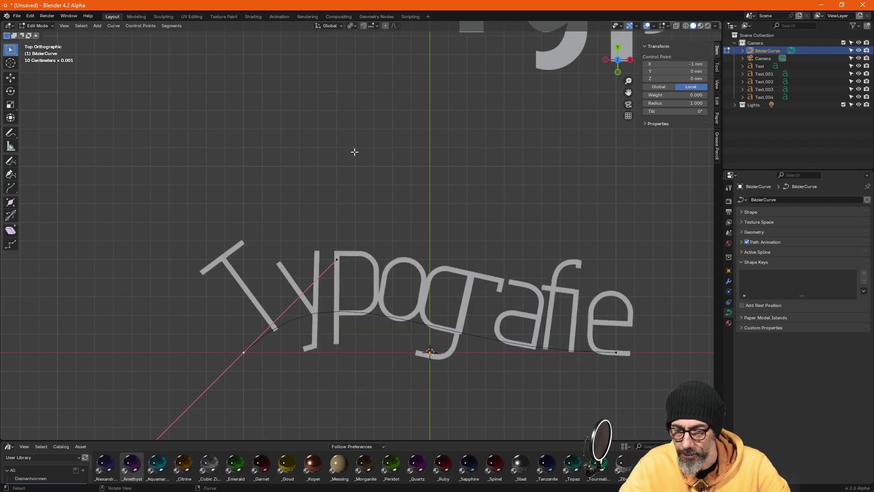
Try changing the point's radius and tilt, reverting both to radius 1.000 and tilt 0°.
scroll(363, 335, down, 3)
mouse_move(348, 350)
middle_down()
mouse_move(357, 347)
mouse_move(332, 361)
mouse_move(438, 332)
mouse_move(307, 287)
middle_up()
scroll(306, 287, up, 2)
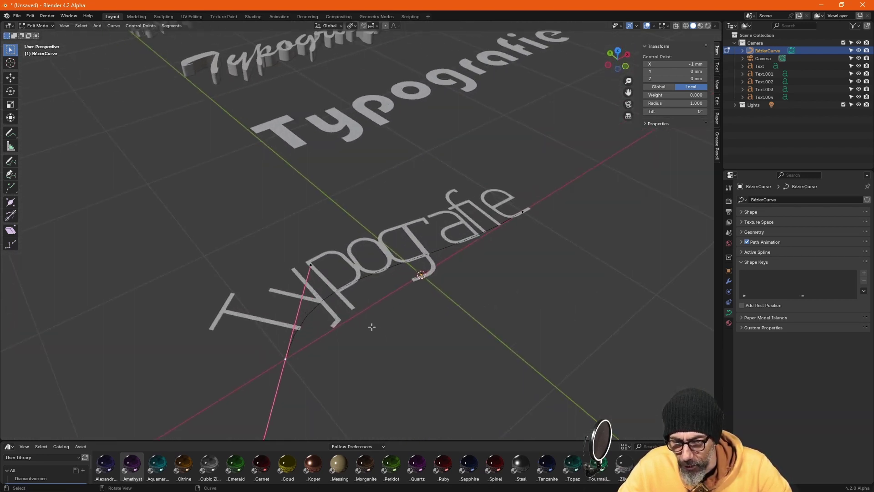
scroll(307, 287, up, 1)
scroll(307, 287, up, 1)
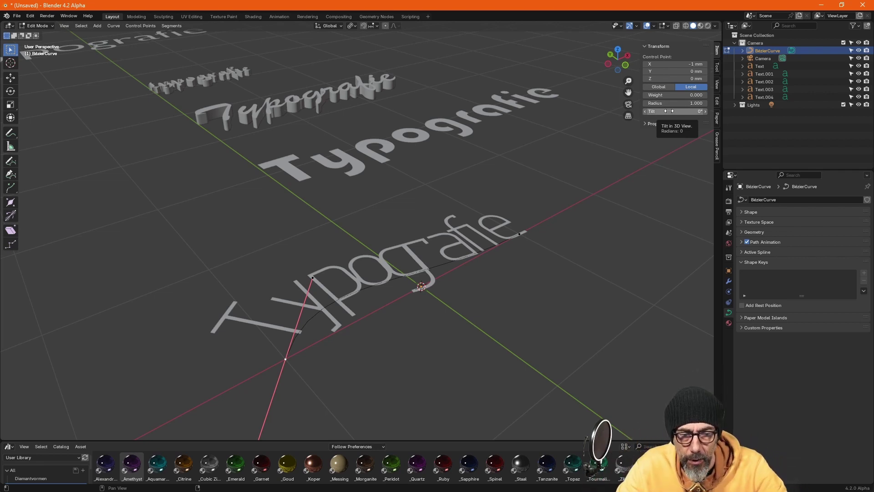
drag(668, 103, 700, 103)
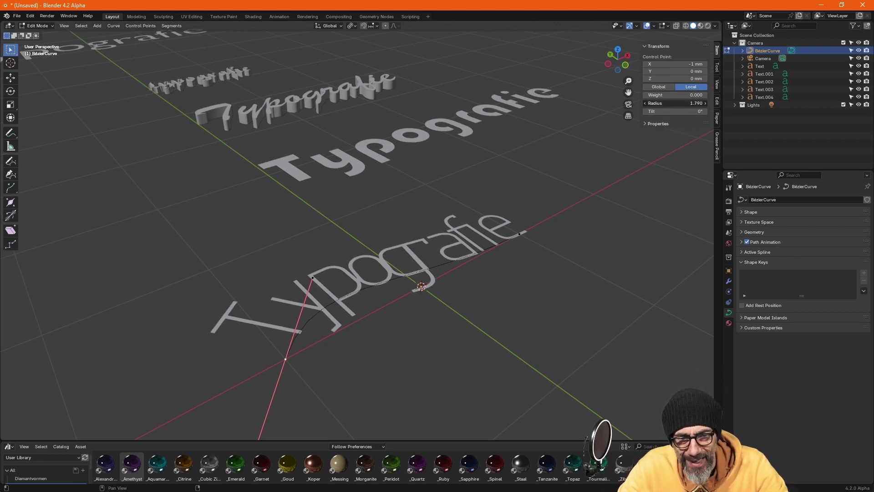
key(Escape)
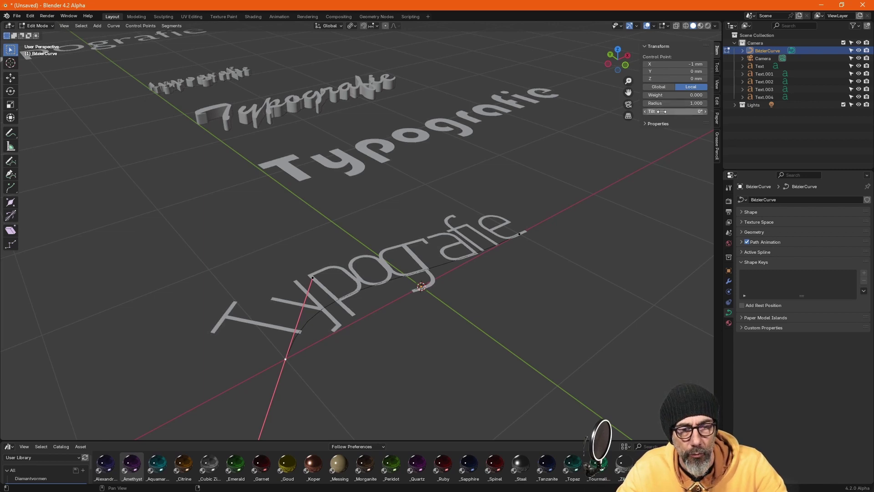
drag(669, 111, 701, 111)
key(Escape)
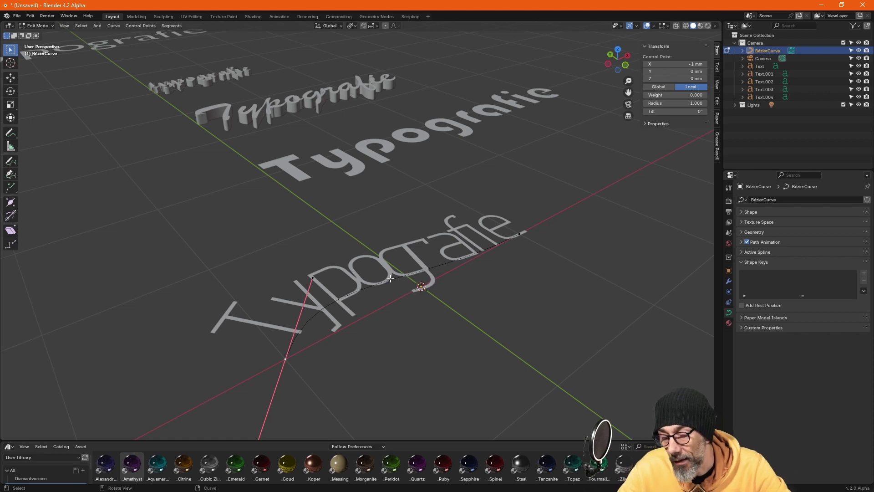
Extrude the curved ISOCP 'Typografie' text (Text.004) to 0.03 mm depth.
key(Tab)
click(237, 322)
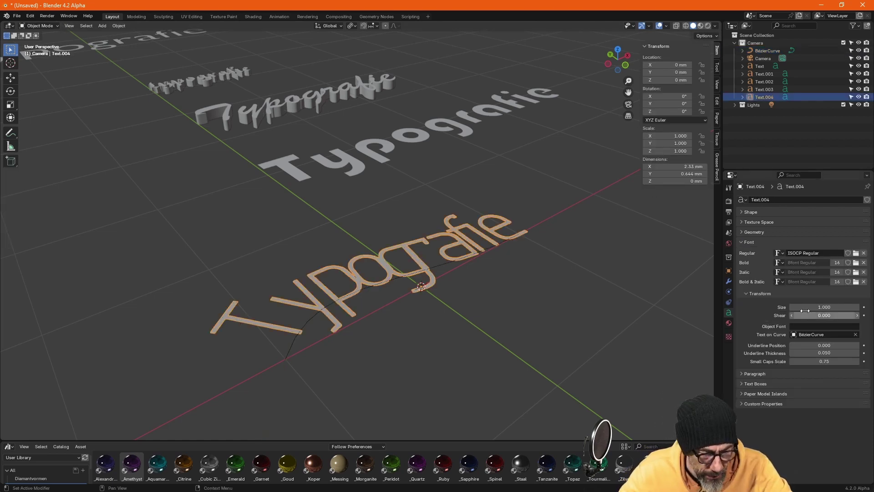
click(742, 232)
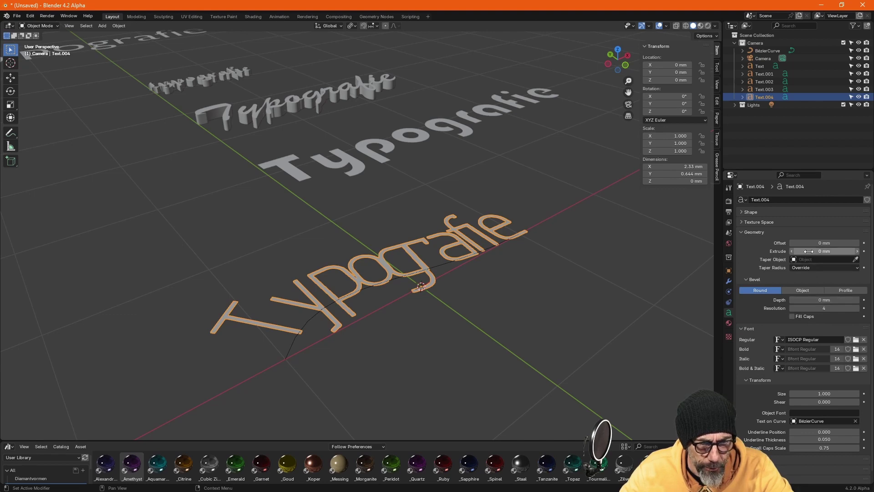
drag(810, 250, 826, 251)
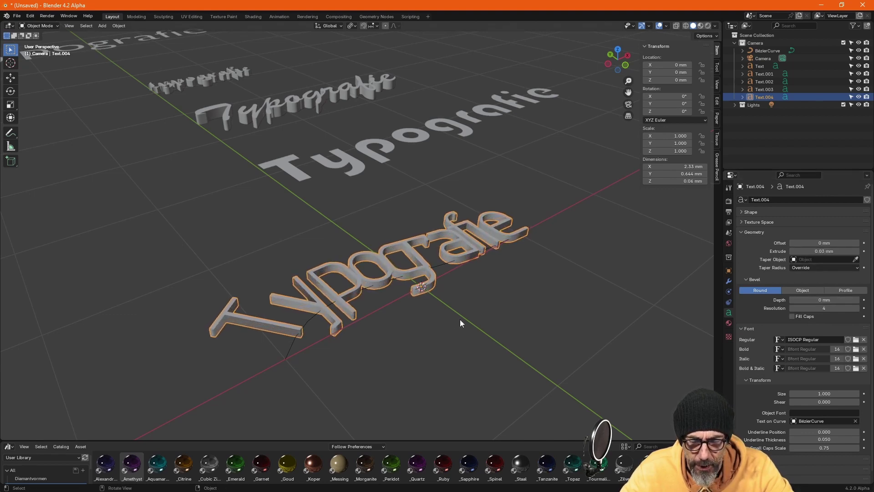
mouse_move(459, 319)
middle_down()
mouse_move(498, 317)
mouse_move(481, 296)
middle_up()
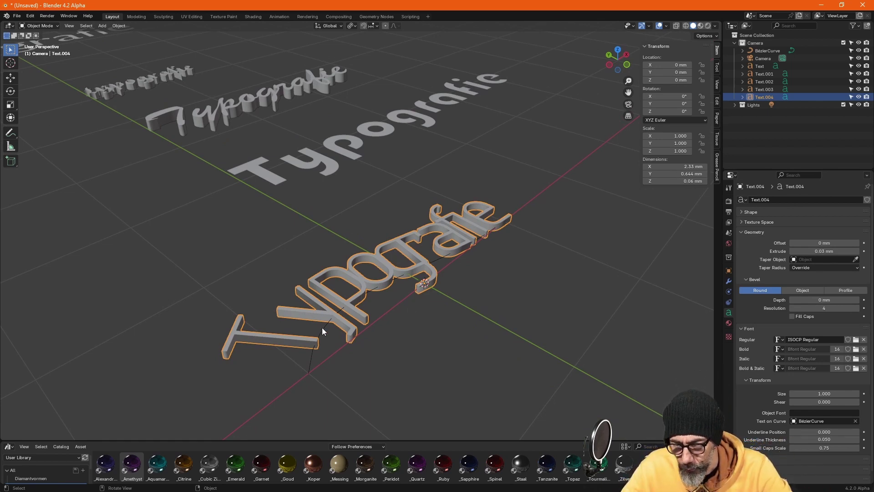
Duplicate the Bézier curve, offsetting the copy about 0.99 mm along Y.
click(310, 363)
scroll(455, 350, down, 3)
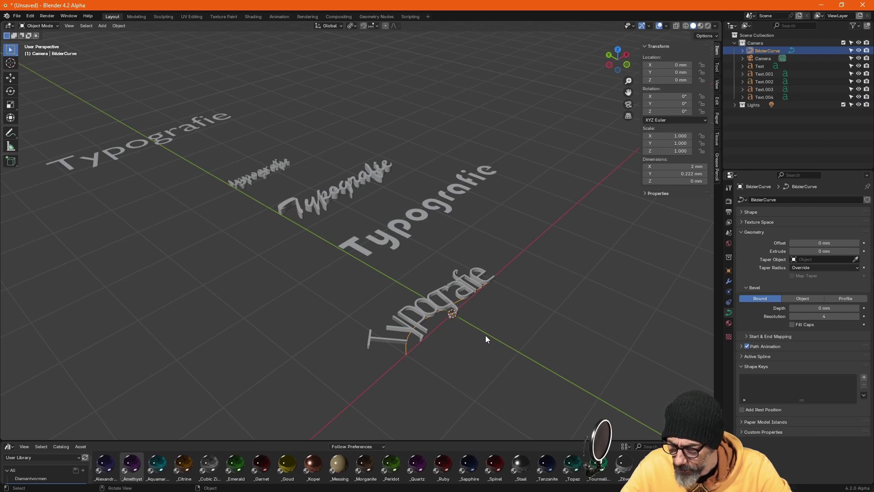
key(shift+d)
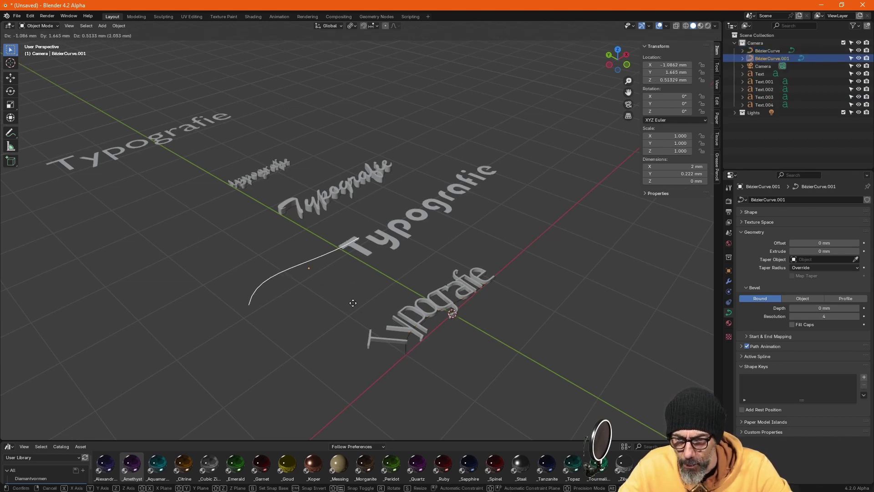
key(y)
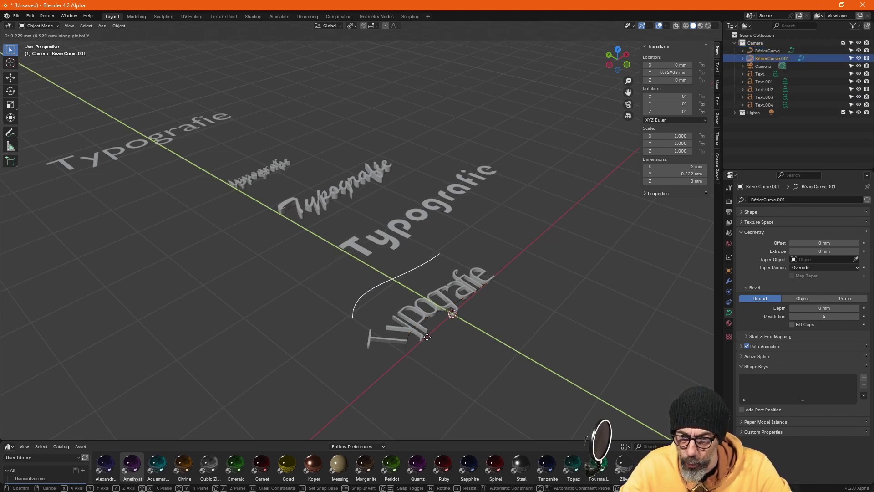
click(424, 339)
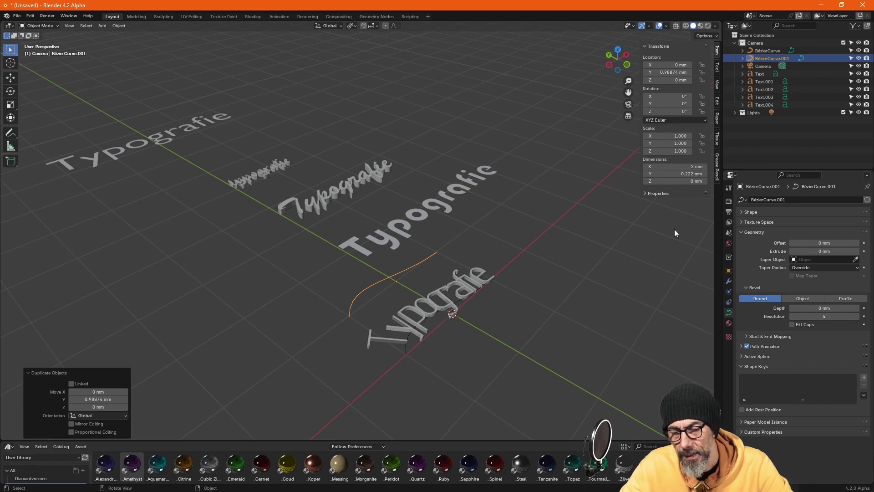
Orbit the view and select the Brush Script 'Typografie' text (Text.002).
middle_drag(673, 229, 488, 271)
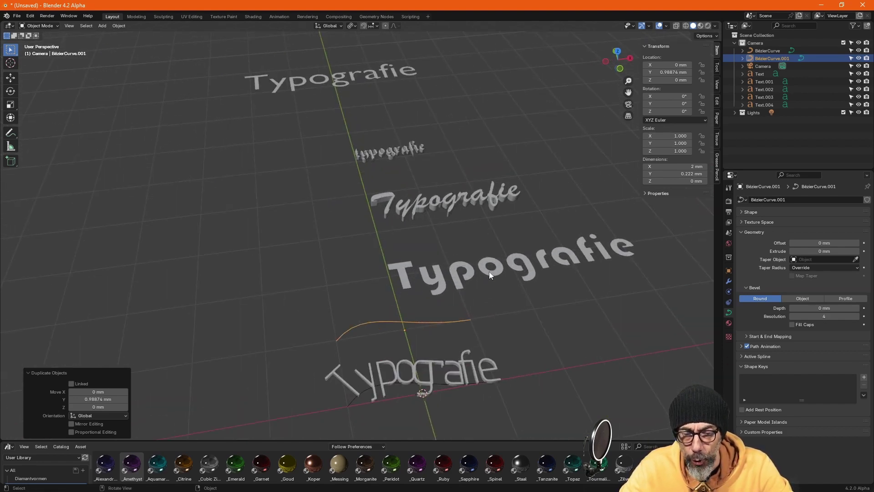
scroll(489, 271, up, 3)
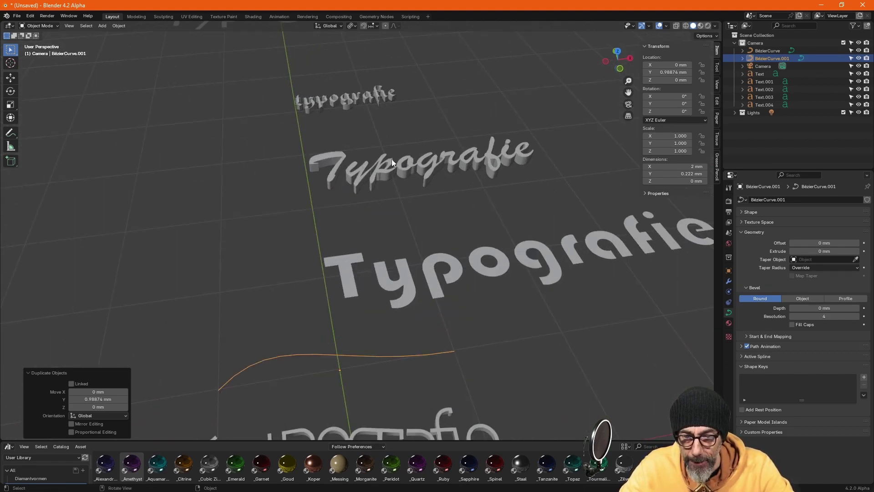
click(403, 167)
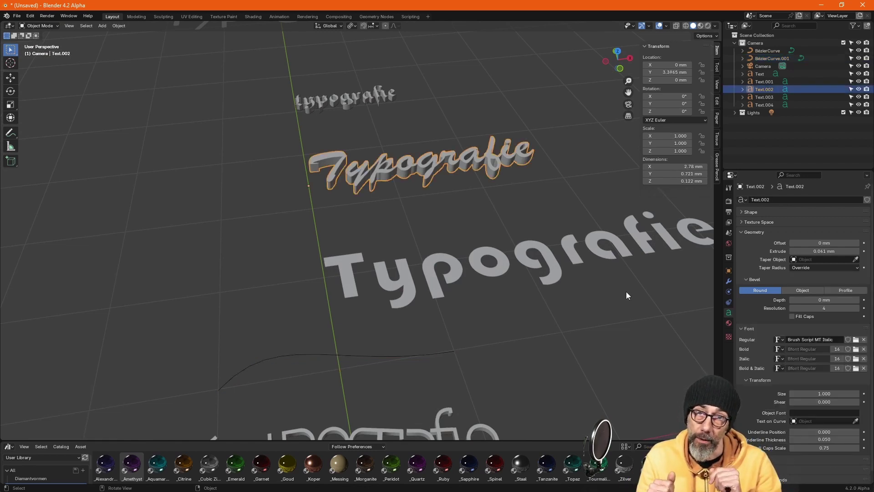
scroll(346, 282, down, 2)
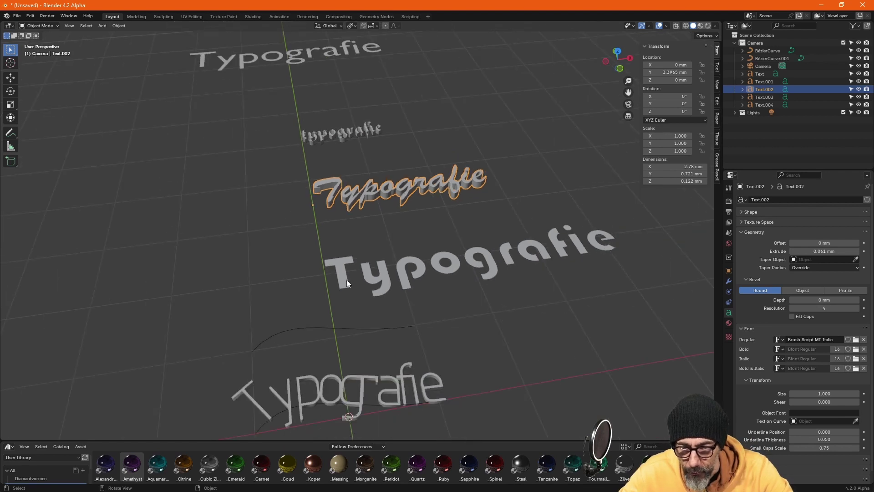
Give the script text a Curve modifier targeting BezierCurve.001.
click(728, 281)
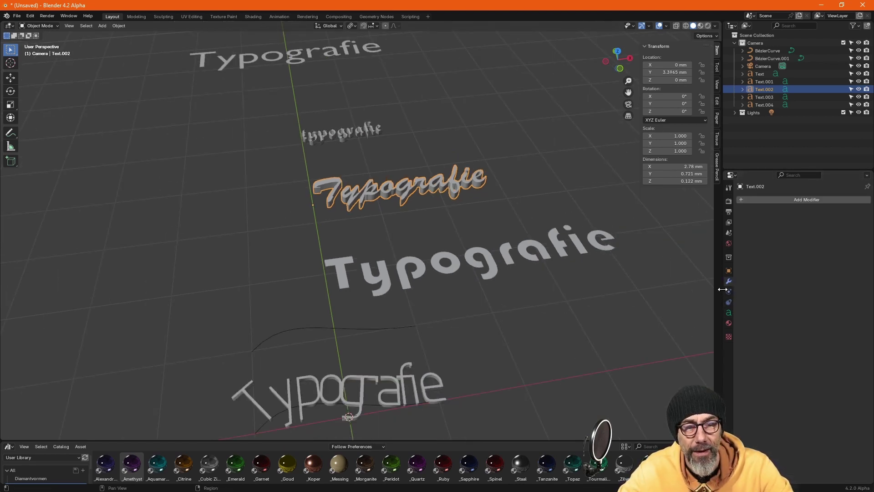
click(802, 199)
mouse_move(775, 199)
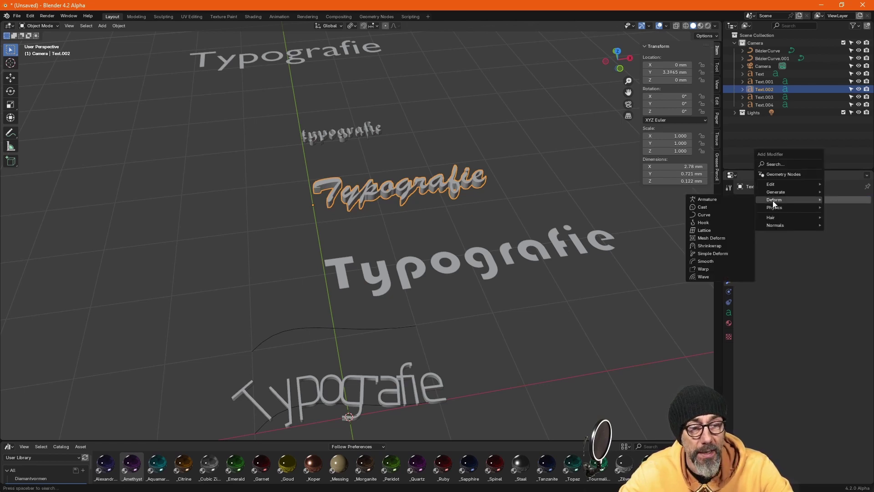
click(704, 215)
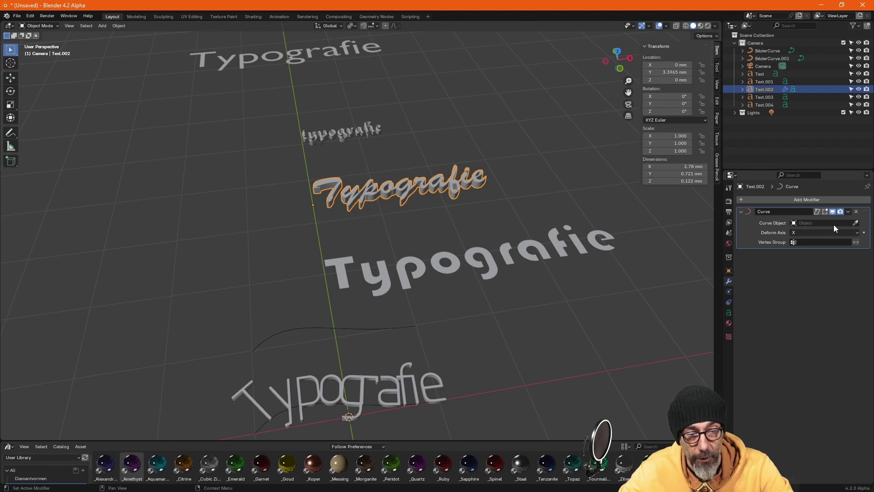
click(856, 223)
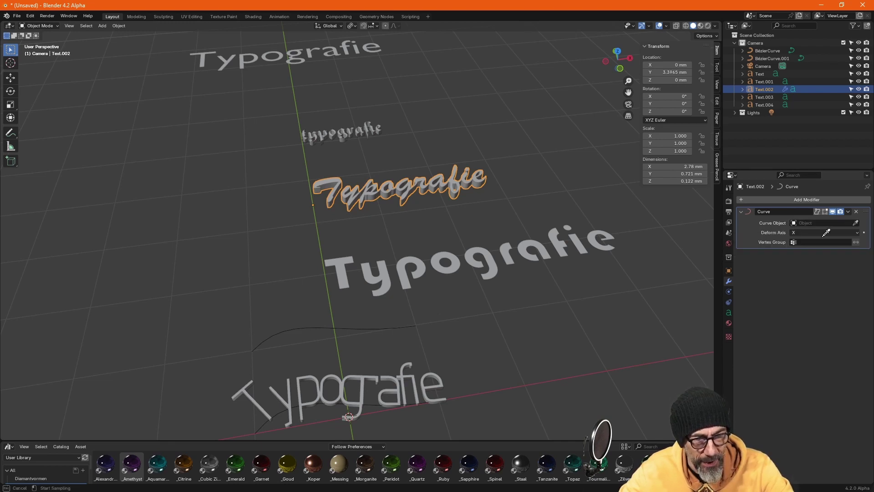
click(318, 323)
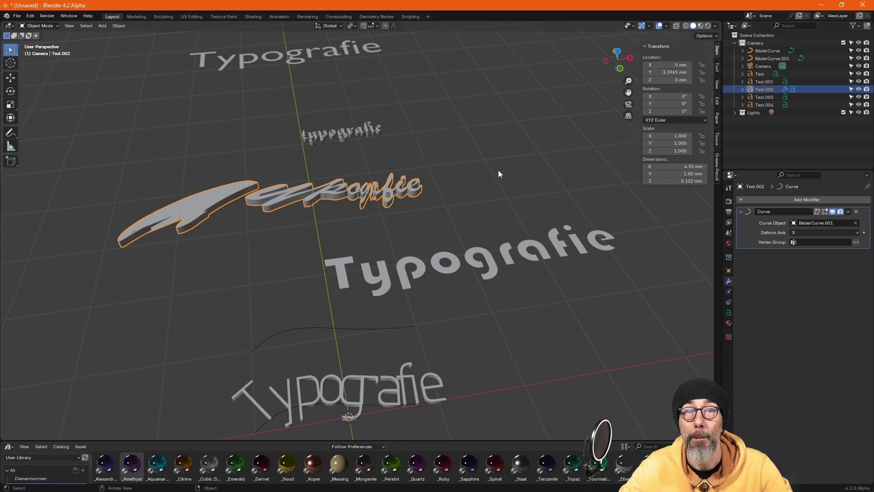
scroll(455, 200, down, 1)
scroll(454, 210, down, 2)
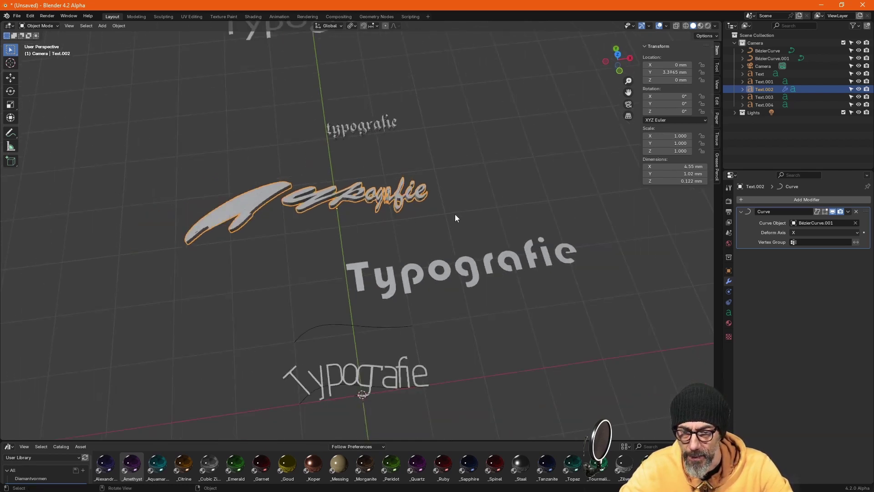
scroll(452, 228, down, 2)
middle_drag(450, 237, 450, 261)
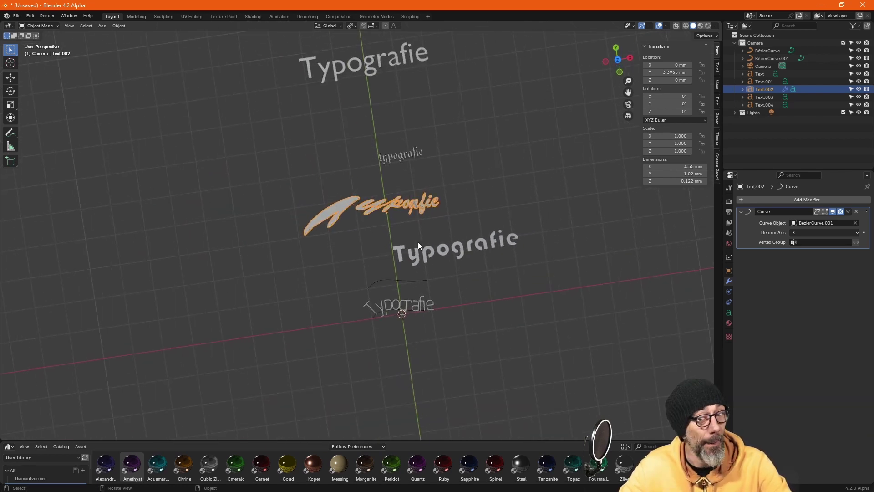
key(Tab)
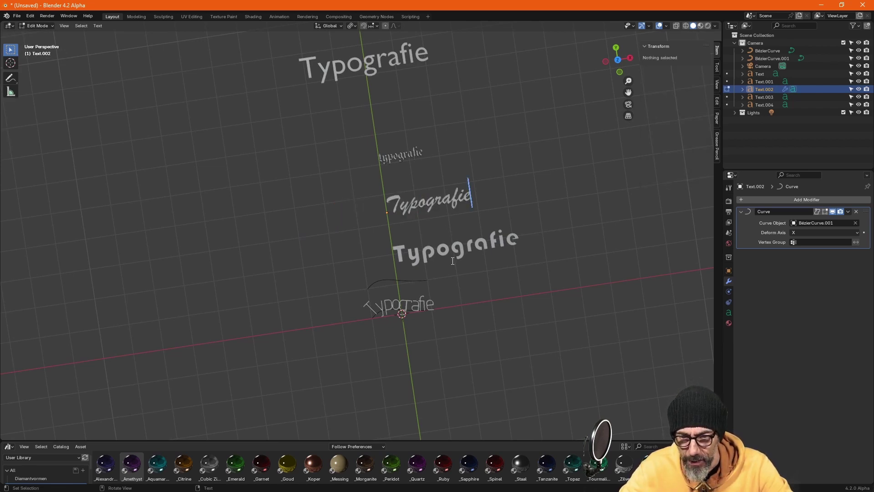
key(Tab)
Move the earlier curved text and its curve farther back along Y.
click(445, 246)
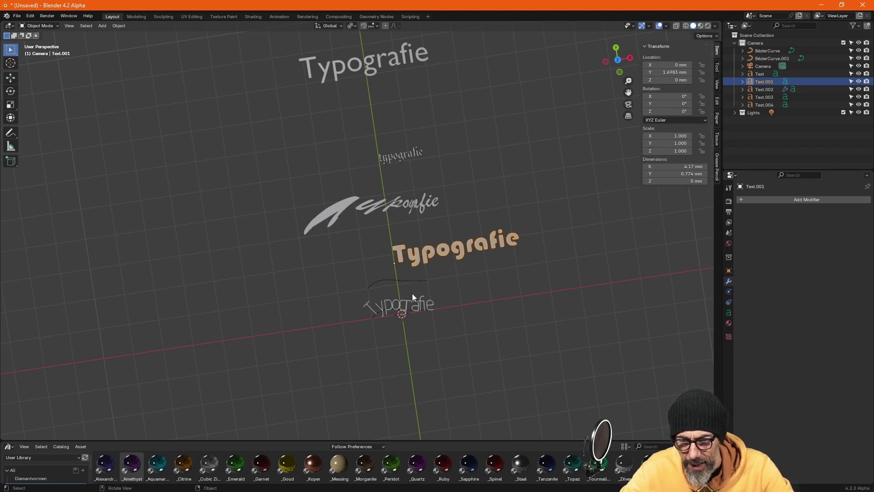
drag(455, 291, 387, 327)
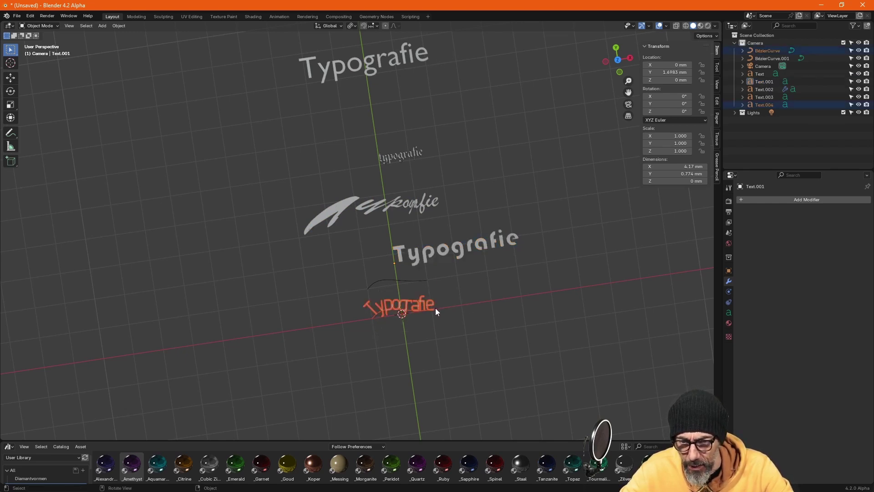
key(g)
key(y)
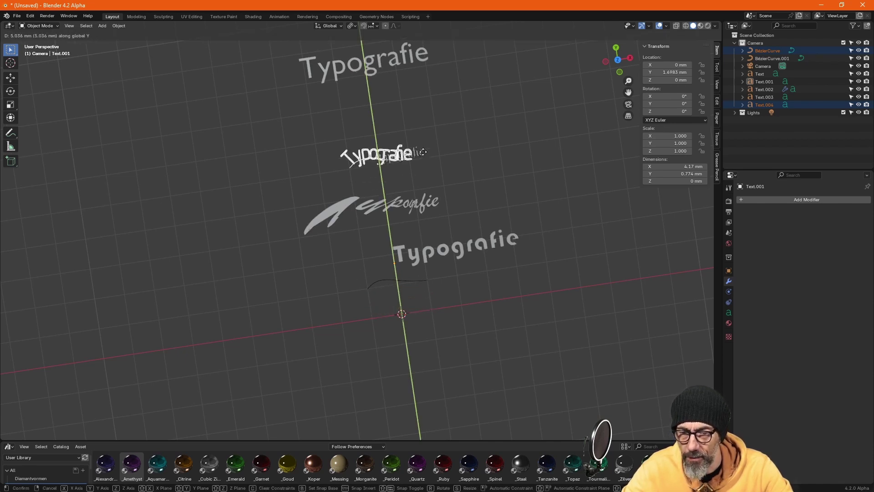
click(431, 293)
Set BezierCurve.001's location to the world origin, then reselect the script text.
click(409, 281)
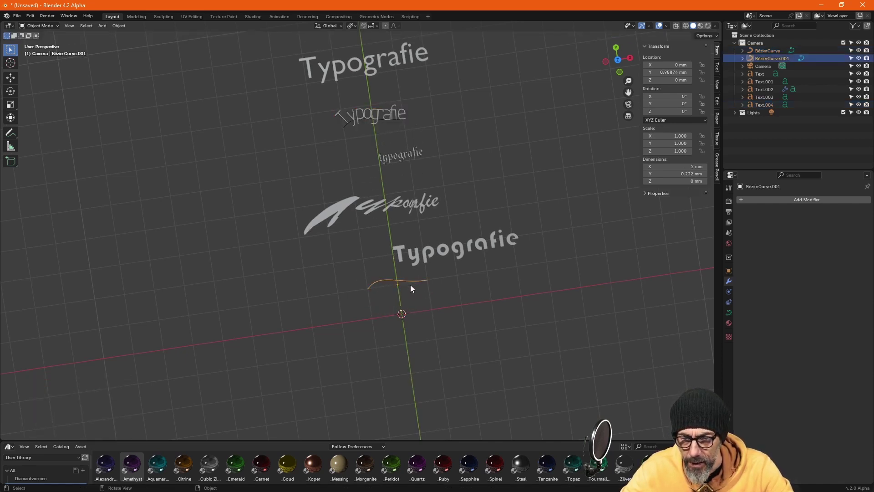
scroll(402, 294, up, 5)
scroll(392, 273, up, 1)
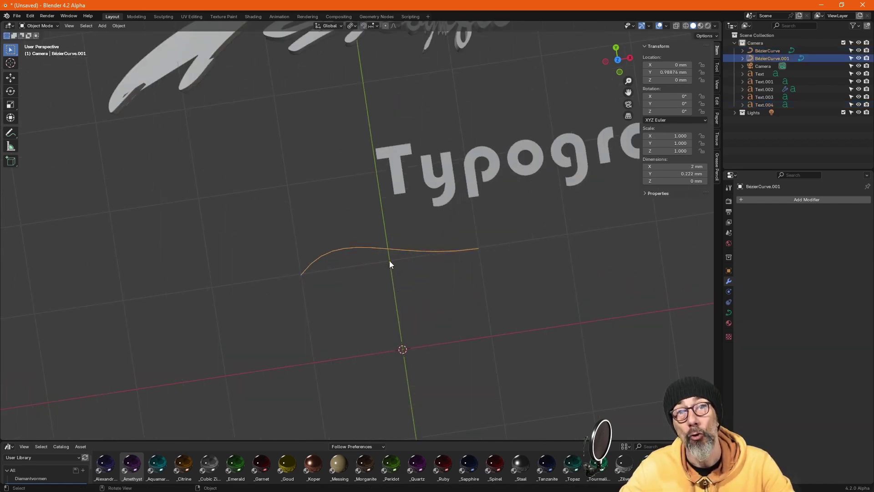
drag(668, 65, 669, 80)
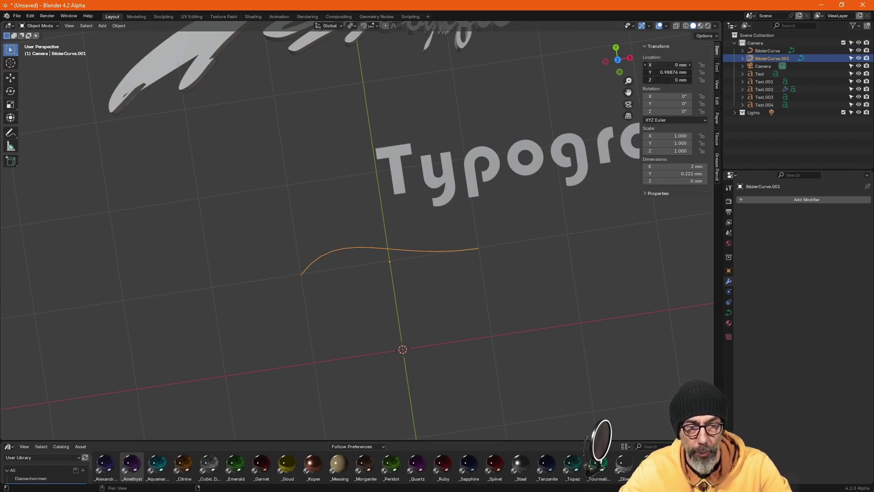
key(Return)
scroll(383, 301, down, 3)
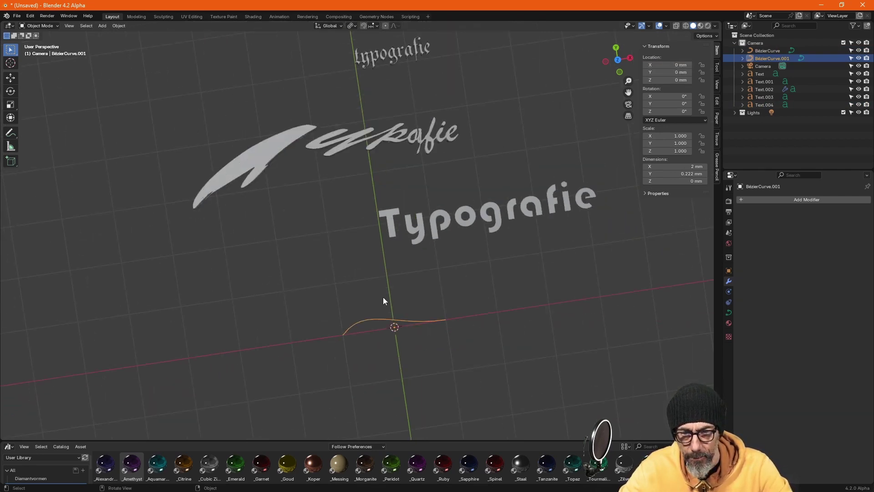
click(370, 135)
scroll(400, 137, up, 1)
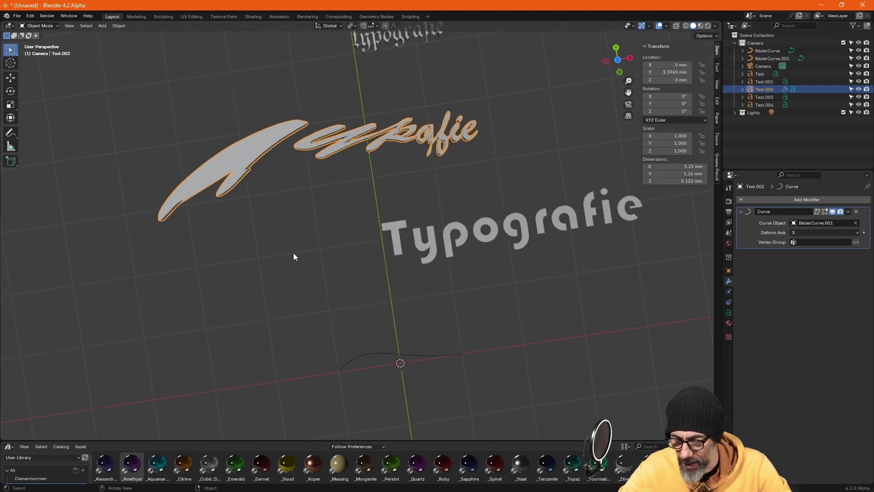
Move the script text roughly onto its Bézier curve.
key(g)
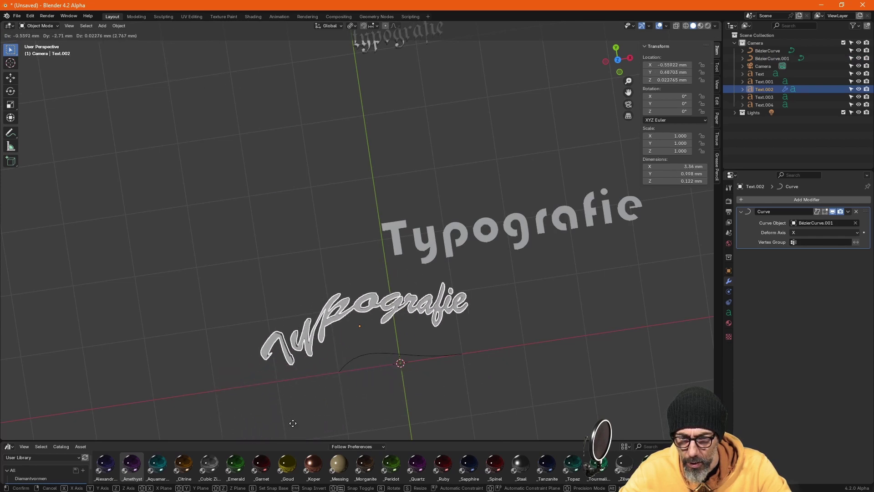
click(287, 36)
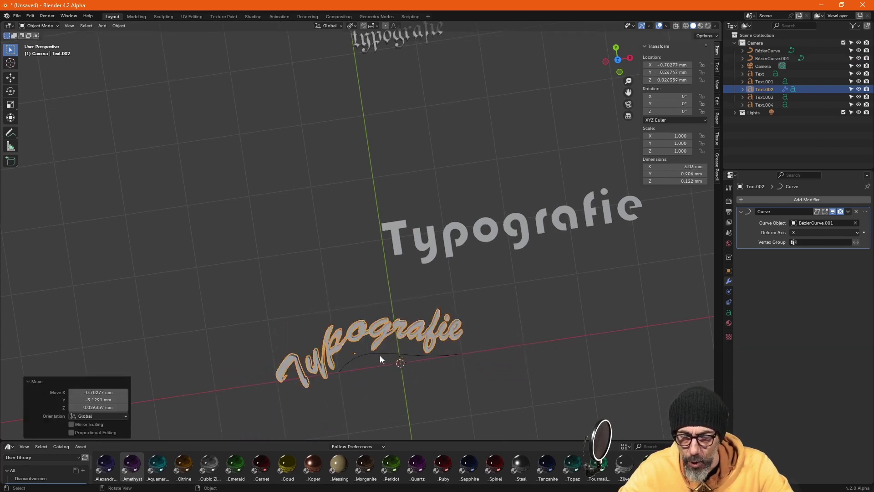
shift+middle_drag(379, 355, 375, 255)
scroll(370, 261, up, 2)
scroll(392, 243, up, 3)
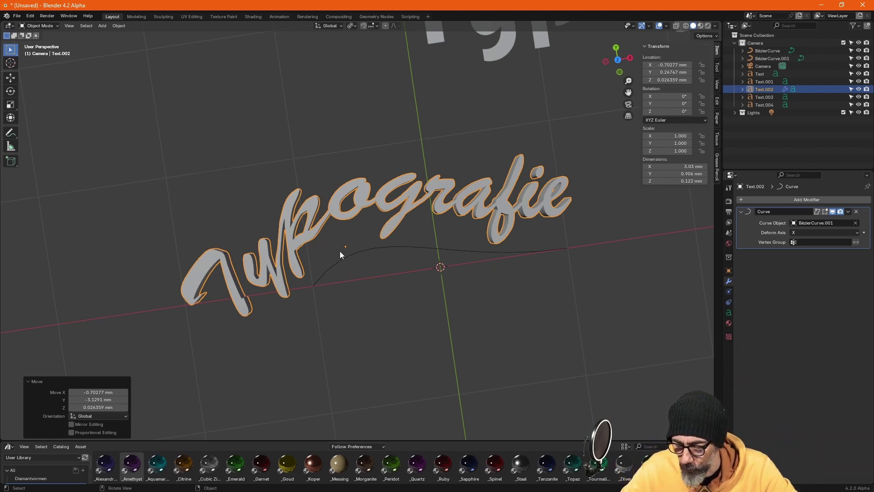
key(g)
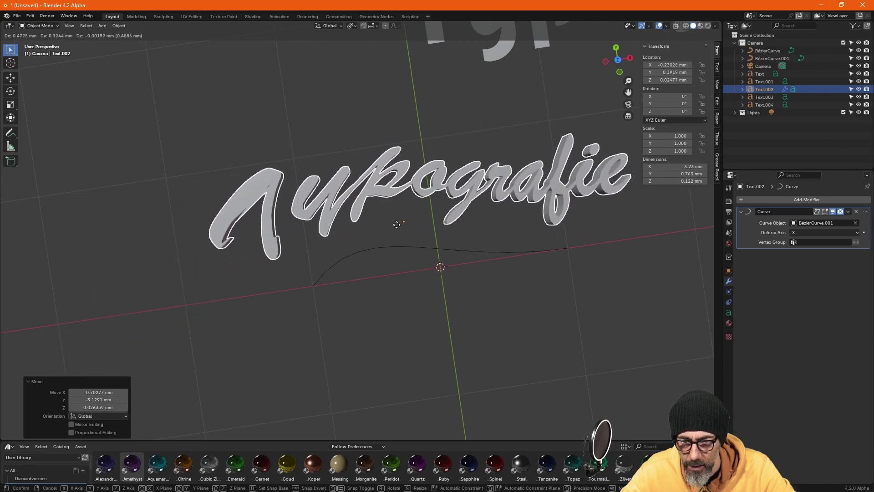
click(397, 220)
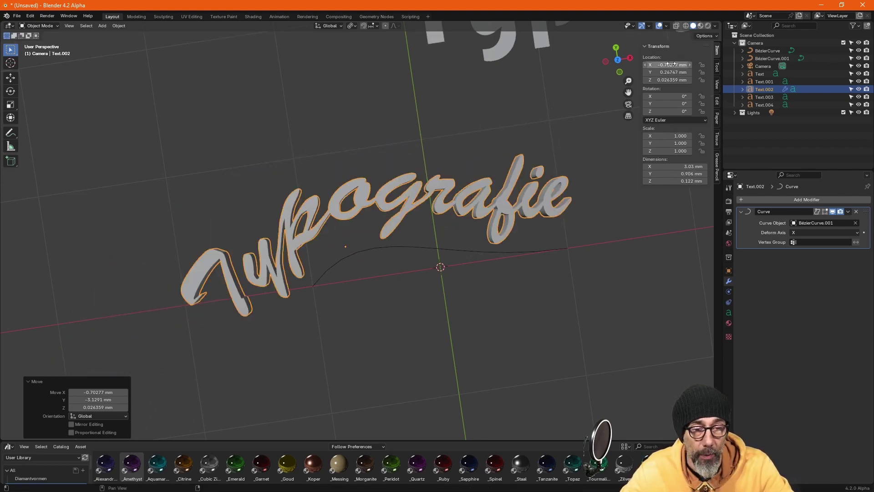
Set the script text's X, Y and Z location to 0, then view it from the top.
drag(672, 65, 672, 79)
text(0)
key(Return)
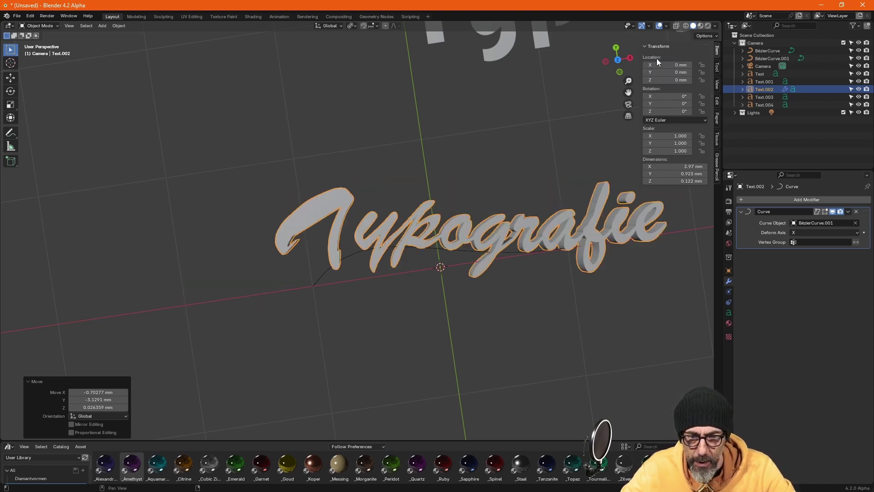
mouse_move(417, 242)
middle_down()
mouse_move(394, 236)
mouse_move(412, 214)
middle_up()
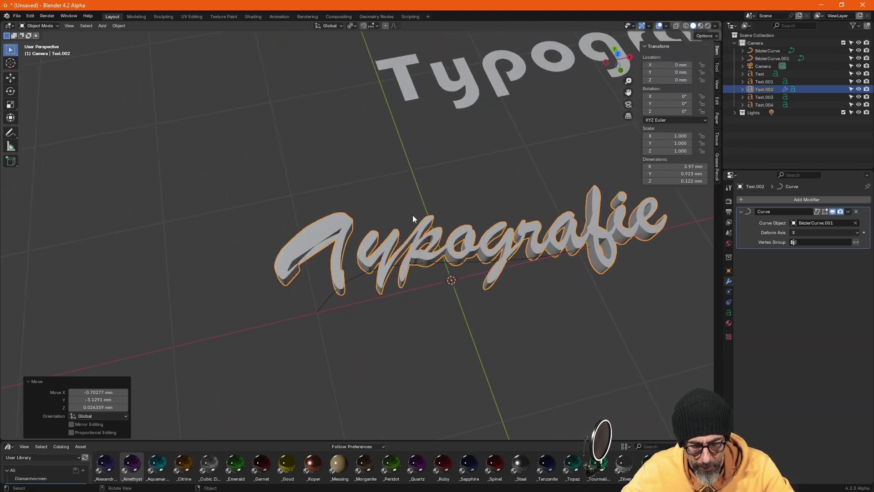
key(KP_7)
scroll(379, 266, down, 4)
Zoom in on the bent script text in top view.
scroll(379, 263, up, 2)
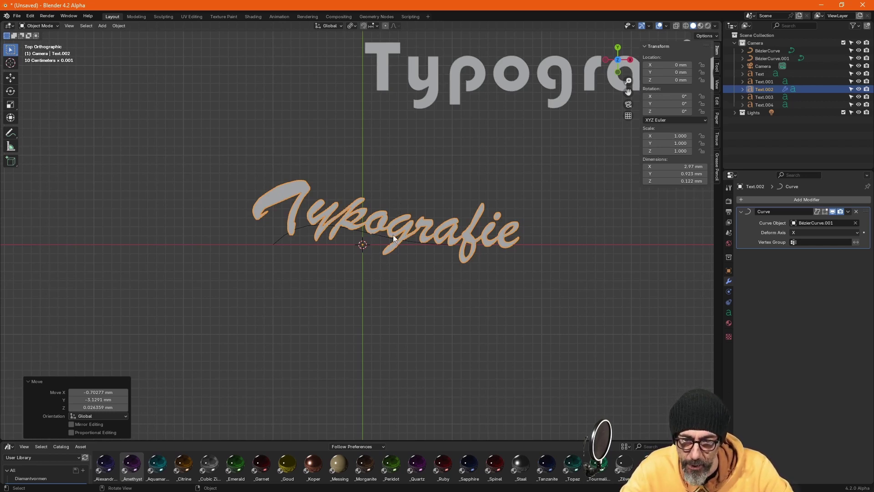
scroll(382, 241, up, 3)
scroll(381, 210, up, 1)
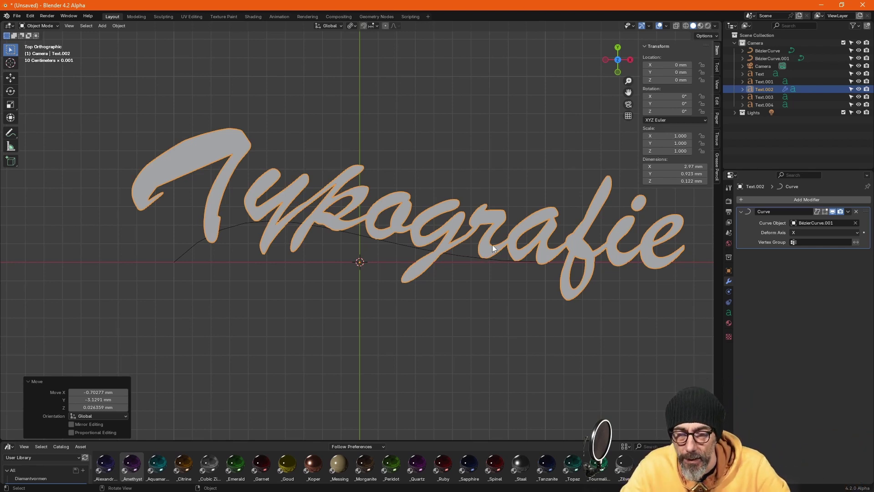
scroll(266, 277, down, 1)
click(351, 220)
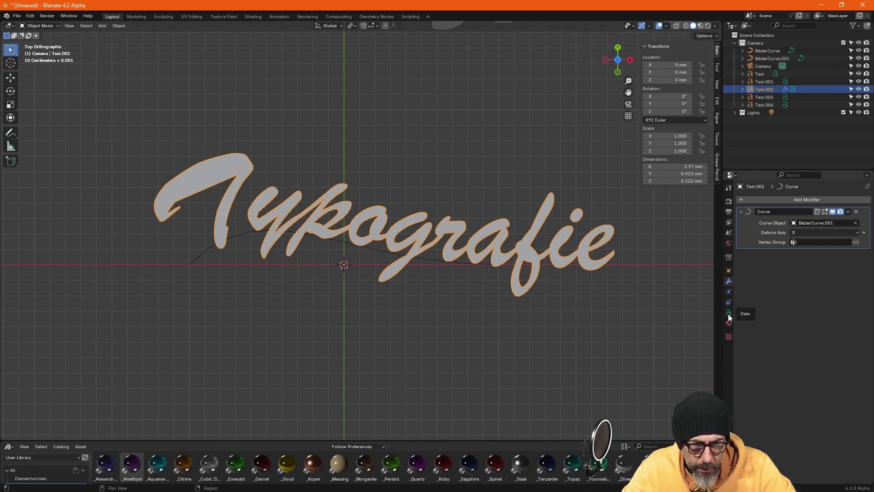
scroll(386, 121, down, 4)
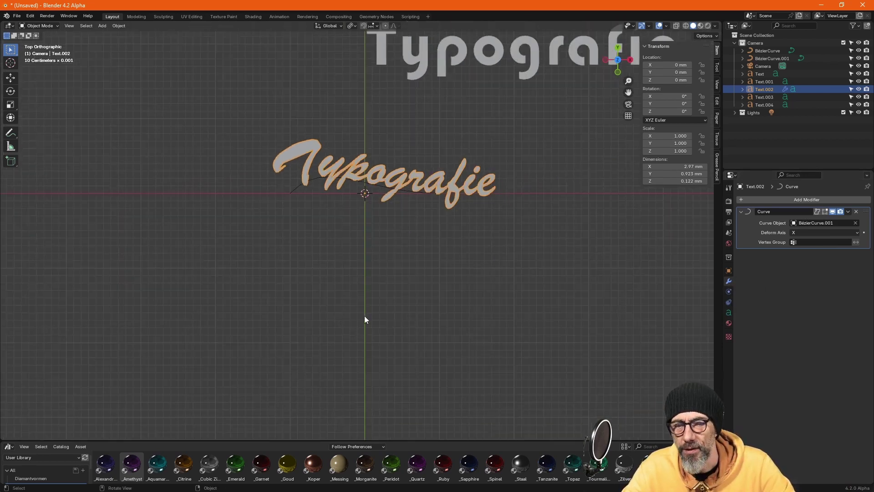
scroll(364, 316, down, 3)
Return to a perspective view and select BezierCurve.001 under the script text.
key(Tab)
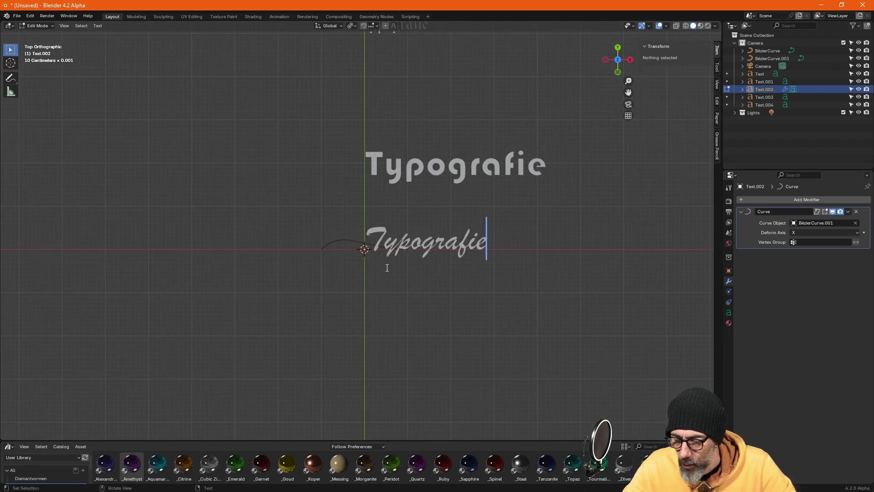
key(Tab)
middle_drag(362, 242, 400, 198)
scroll(340, 302, up, 2)
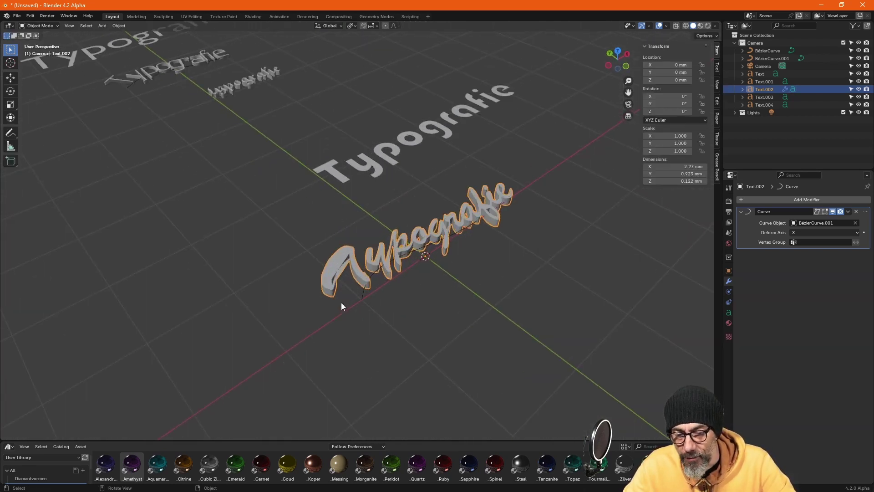
scroll(360, 297, up, 3)
click(365, 291)
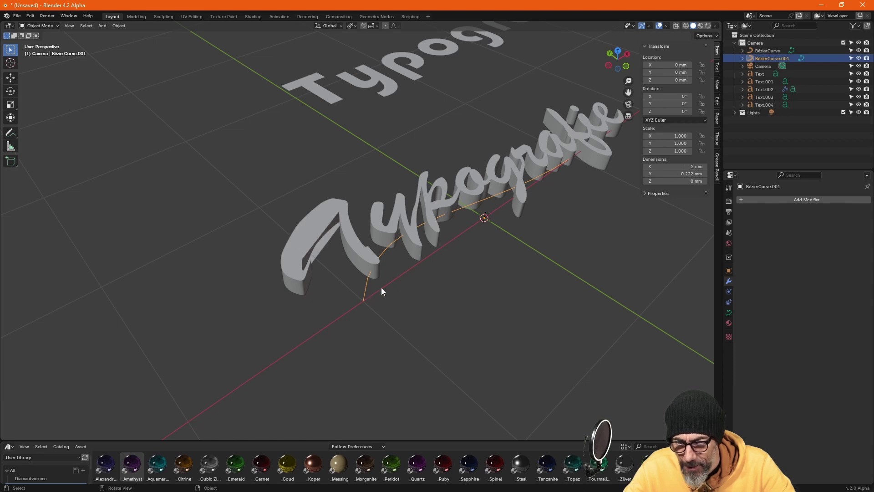
key(Tab)
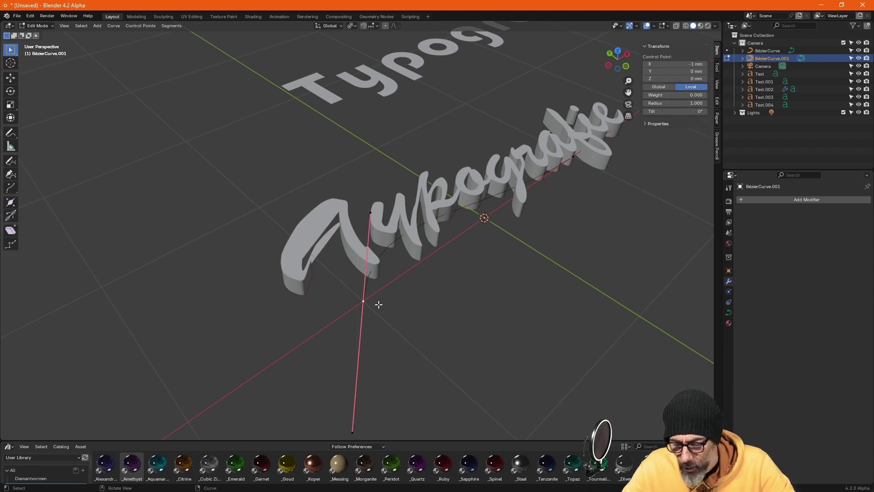
key(g)
key(shift+z)
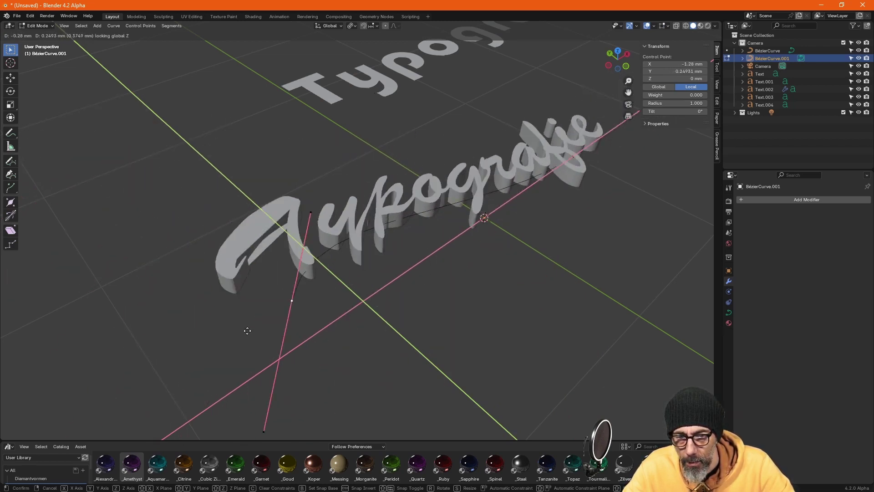
key(Escape)
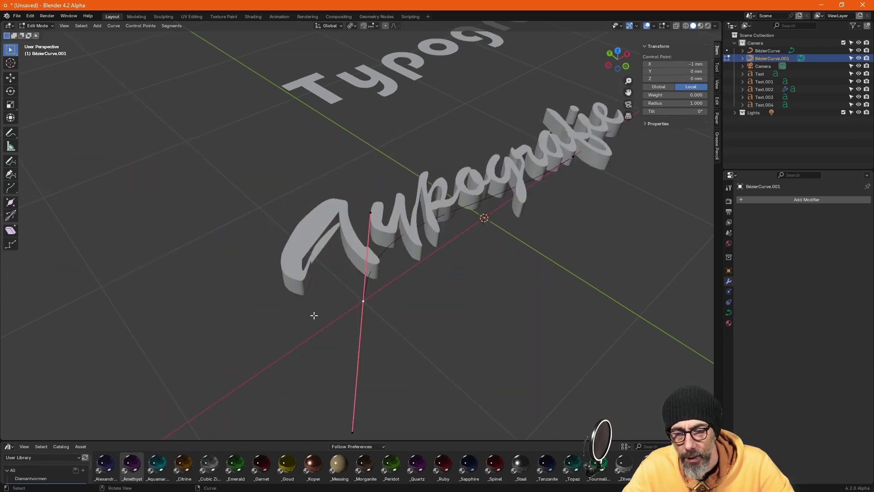
middle_drag(381, 315, 377, 279)
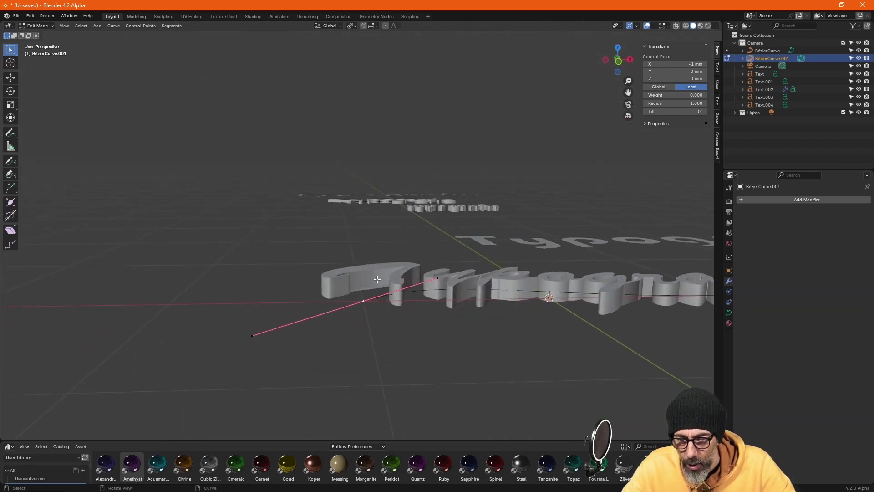
key(g)
key(z)
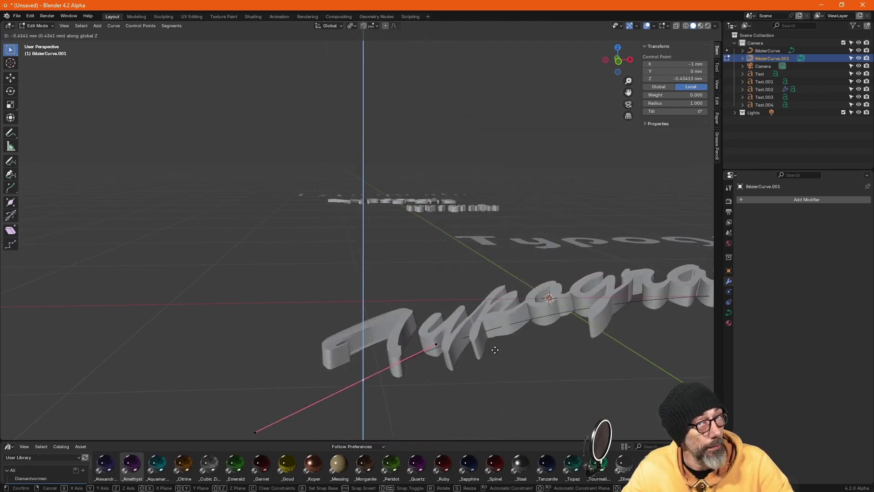
key(Escape)
mouse_move(455, 295)
middle_down()
mouse_move(506, 386)
mouse_move(266, 220)
middle_up()
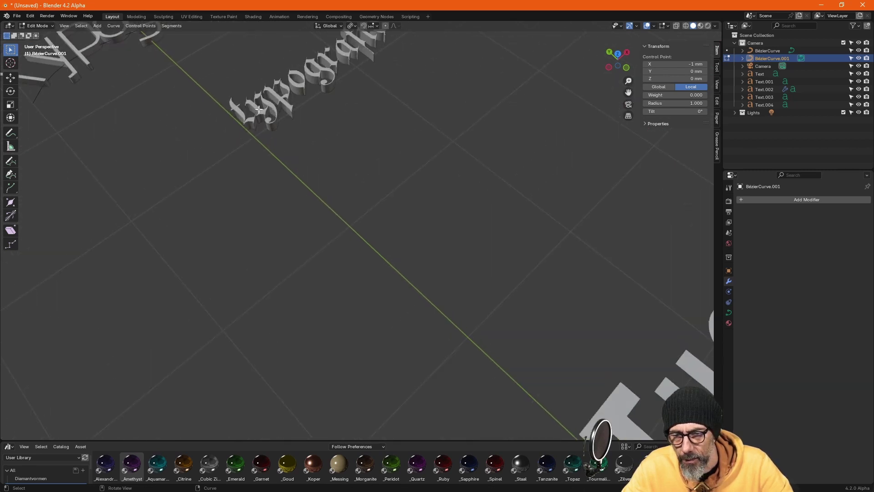
scroll(227, 169, down, 3)
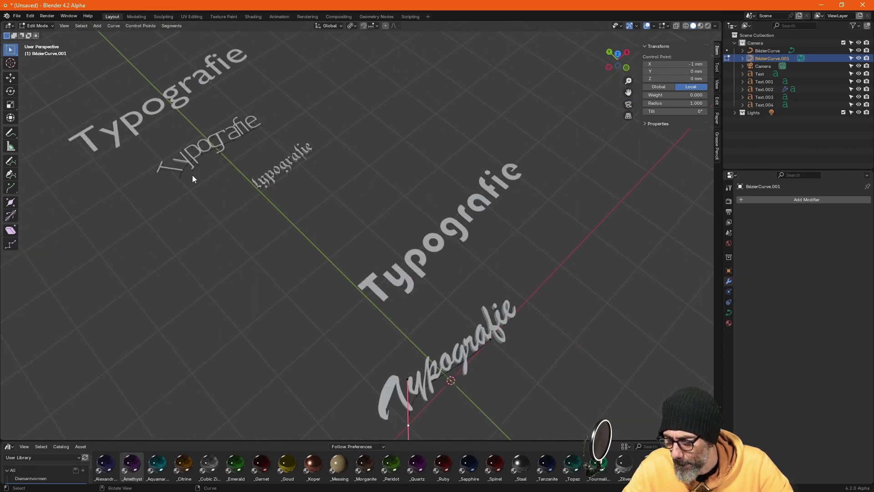
key(alt+q)
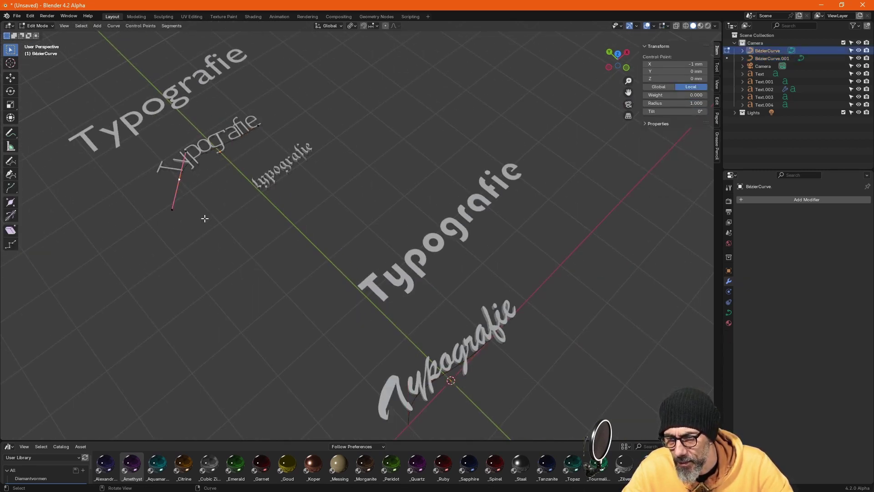
key(g)
key(z)
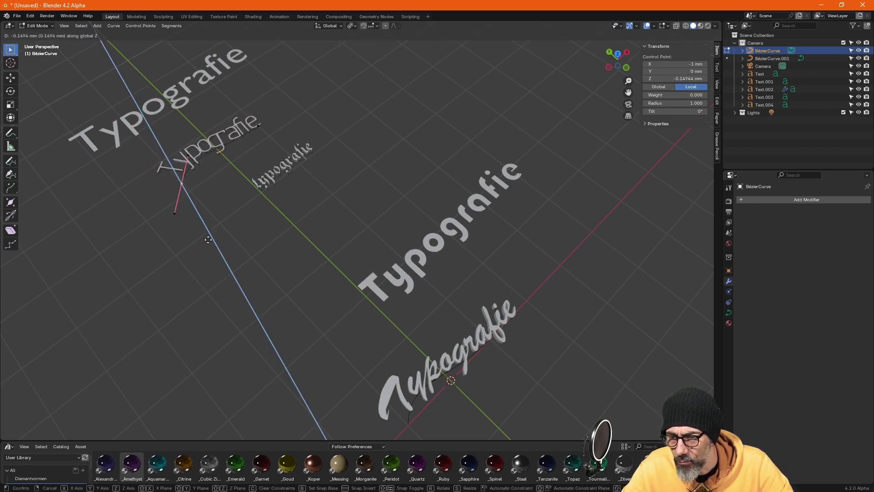
key(0)
key(Return)
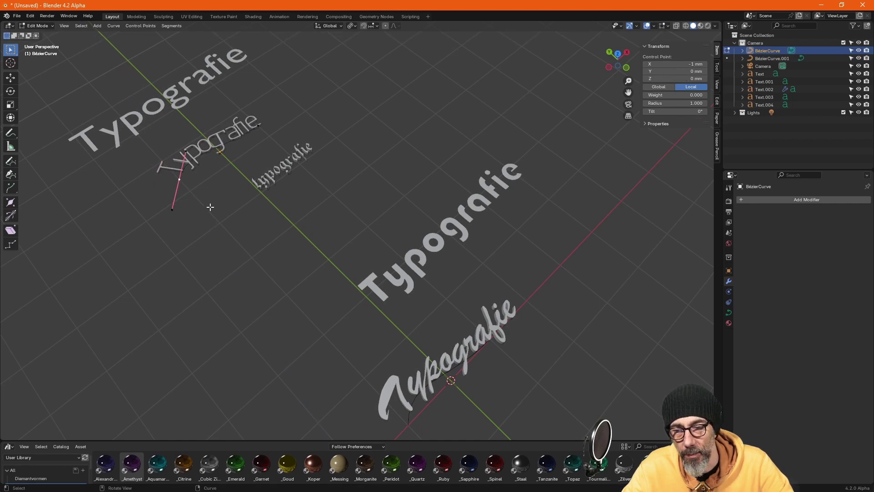
key(Tab)
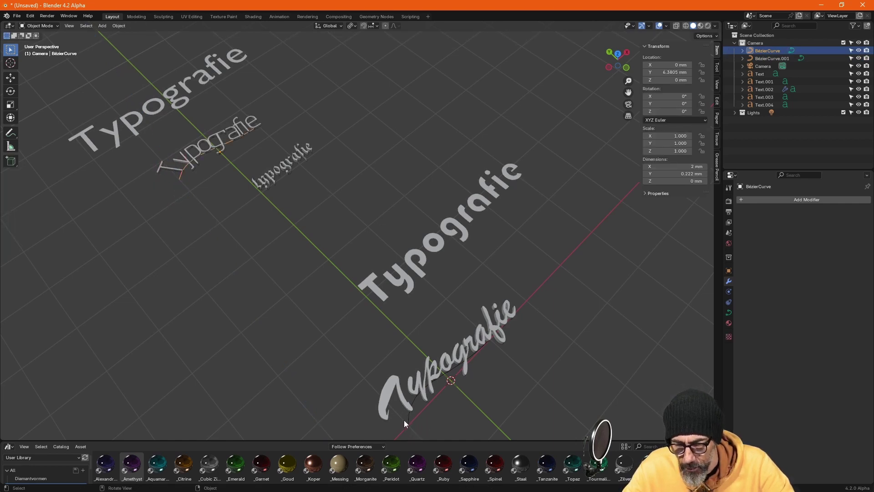
click(404, 416)
middle_drag(407, 419, 409, 424)
Edit BezierCurve.001's control point and set its radius to 1.3.
scroll(454, 394, up, 3)
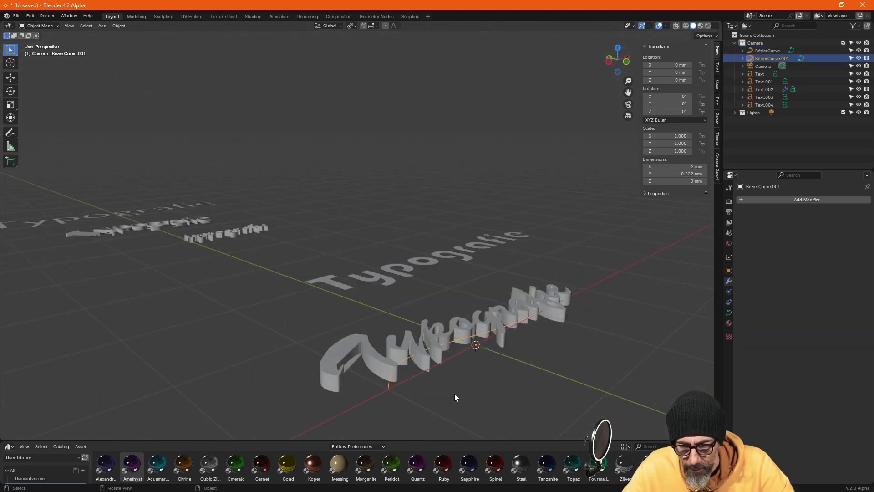
scroll(450, 398, up, 2)
key(Tab)
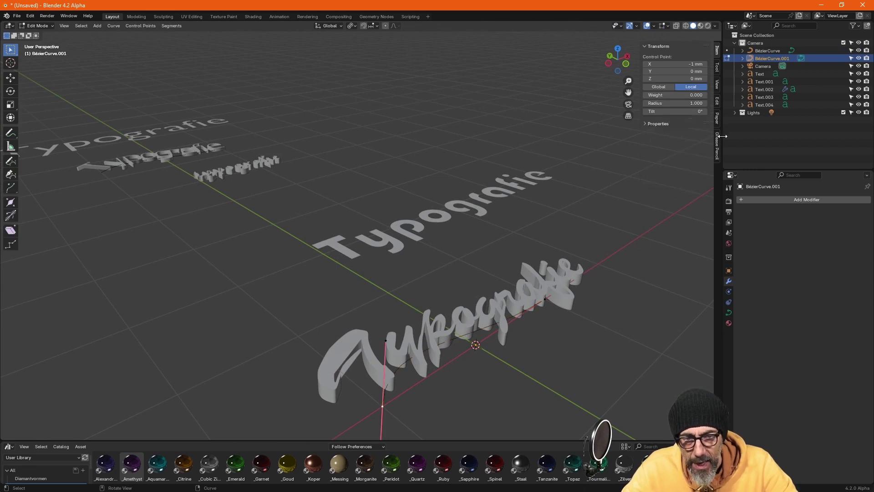
click(676, 103)
text(1.3)
key(Return)
Try lower and higher point radius values, settling on 1.000, and test the tilt.
drag(676, 102, 655, 102)
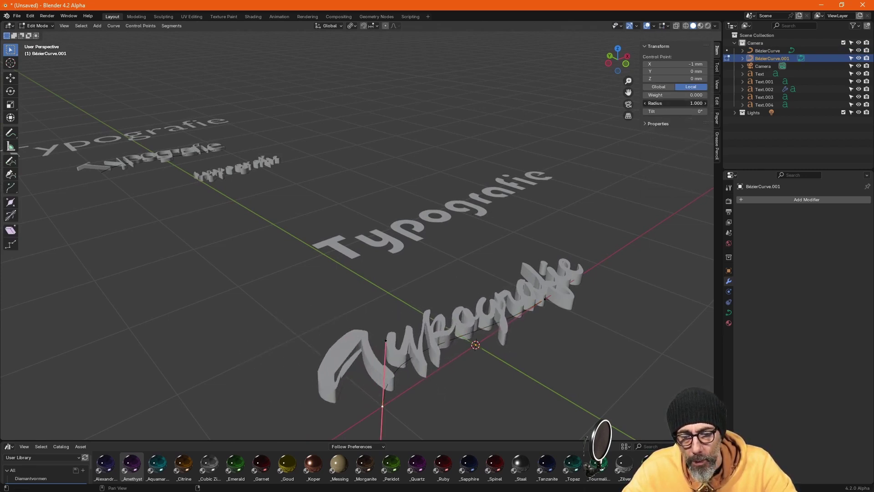
drag(655, 102, 652, 115)
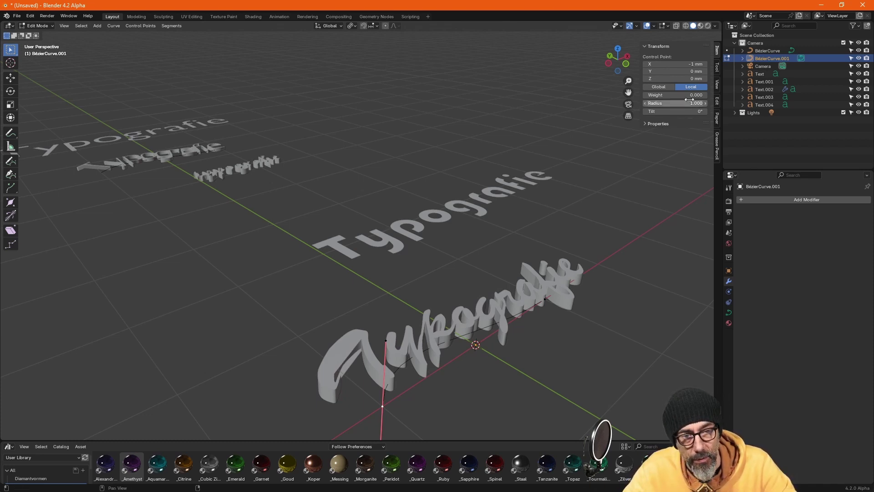
mouse_move(674, 102)
mouse_down()
mouse_move(696, 102)
mouse_move(670, 103)
mouse_up()
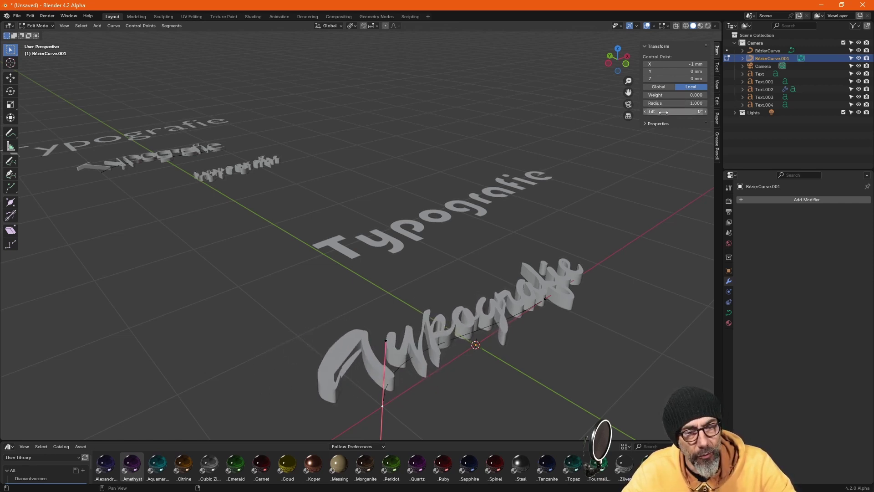
mouse_move(663, 112)
mouse_down()
mouse_move(696, 112)
mouse_move(663, 112)
mouse_up()
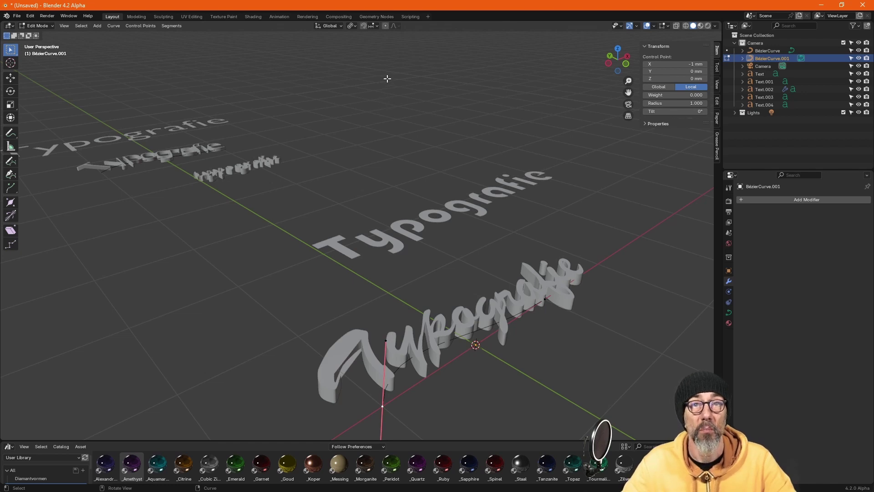
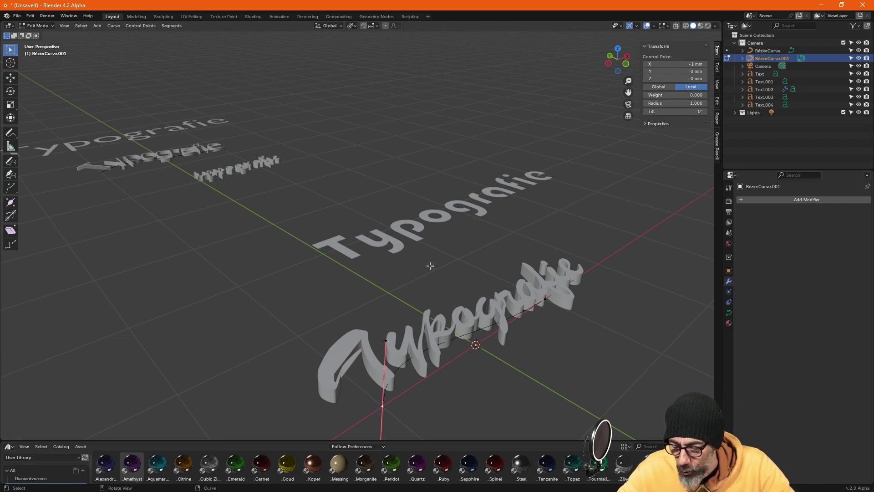
Move the script-style Typografie text 3.4263 mm along the Y axis.
scroll(404, 306, down, 3)
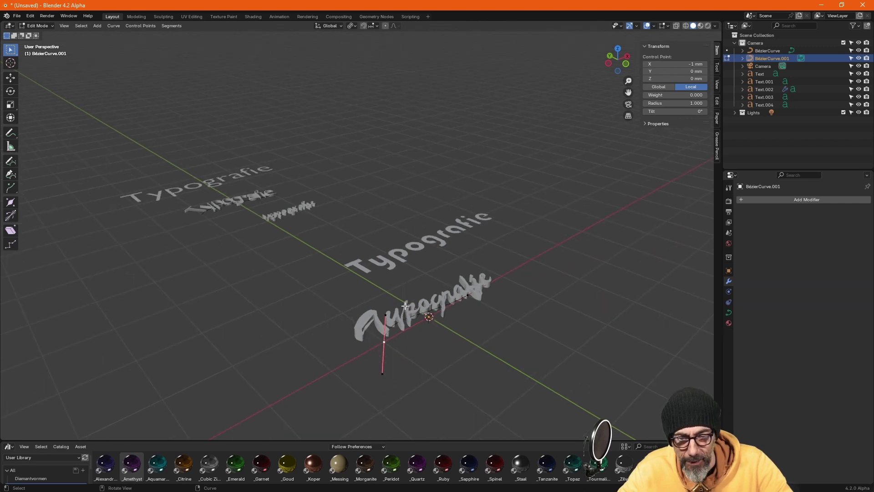
key(Tab)
mouse_move(411, 360)
middle_down()
mouse_move(487, 318)
mouse_move(455, 364)
mouse_move(467, 344)
middle_up()
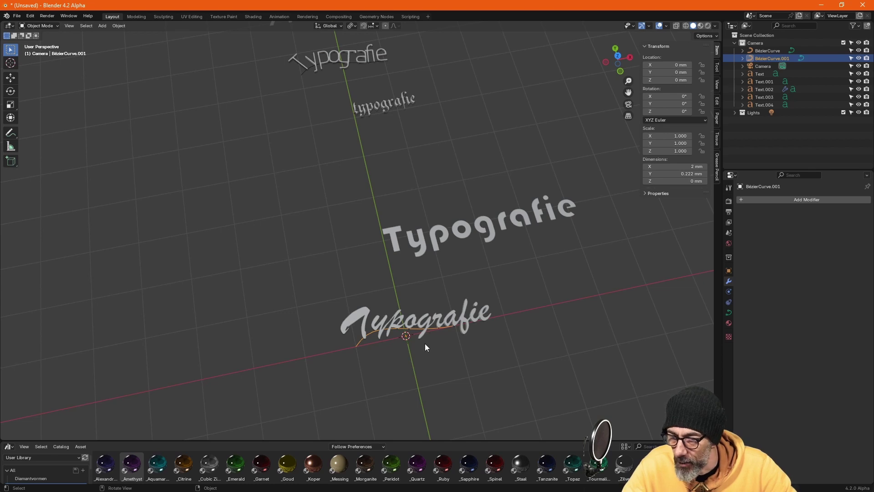
middle_drag(424, 346, 416, 282)
drag(455, 282, 388, 353)
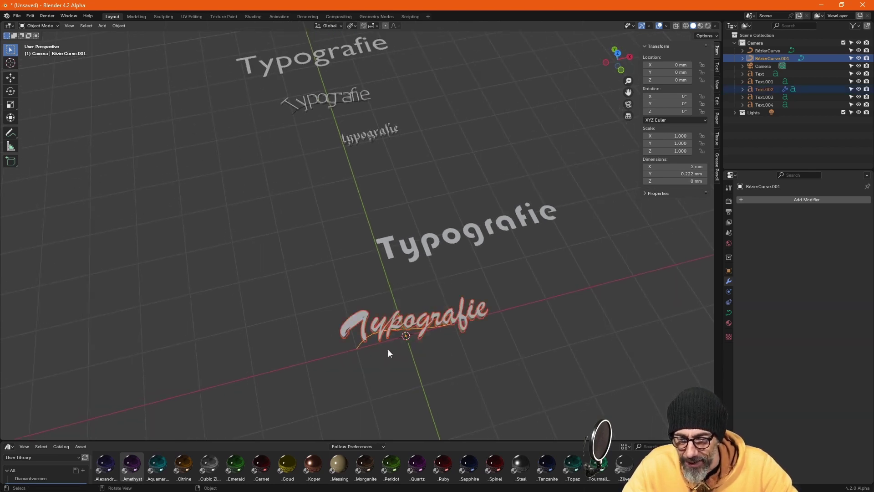
key(g)
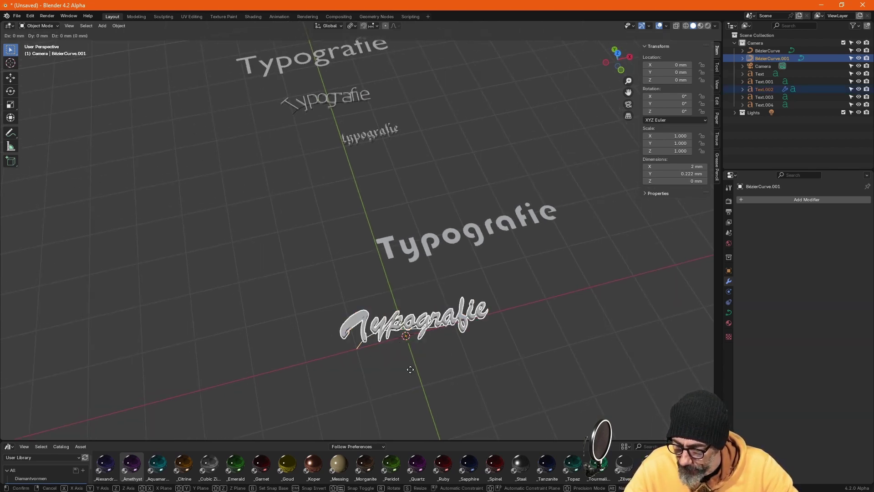
key(y)
click(359, 233)
Briefly check the Bézier curve's points, then select the top plain Typografie text.
scroll(373, 341, down, 2)
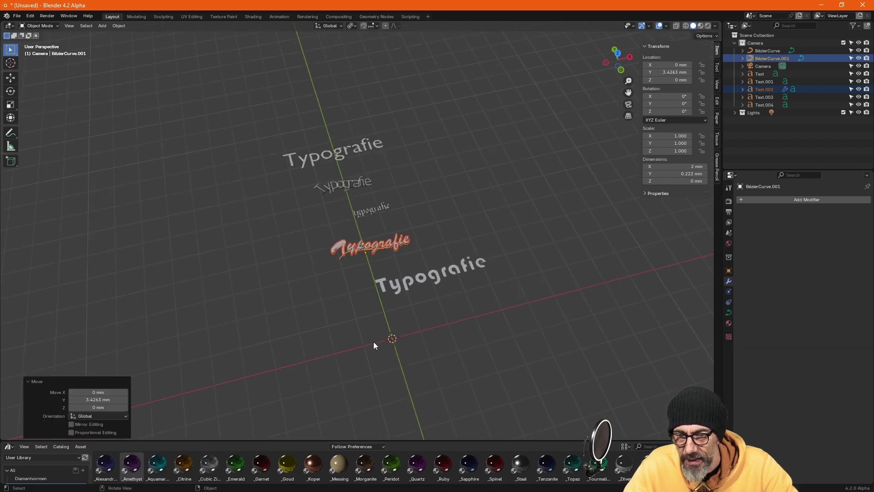
mouse_move(374, 344)
middle_down()
mouse_move(414, 343)
mouse_move(369, 361)
middle_up()
key(Tab)
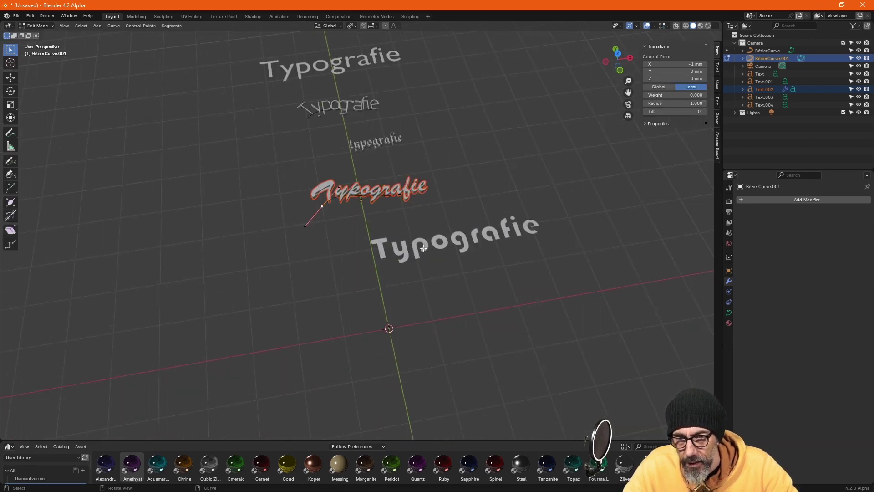
key(Tab)
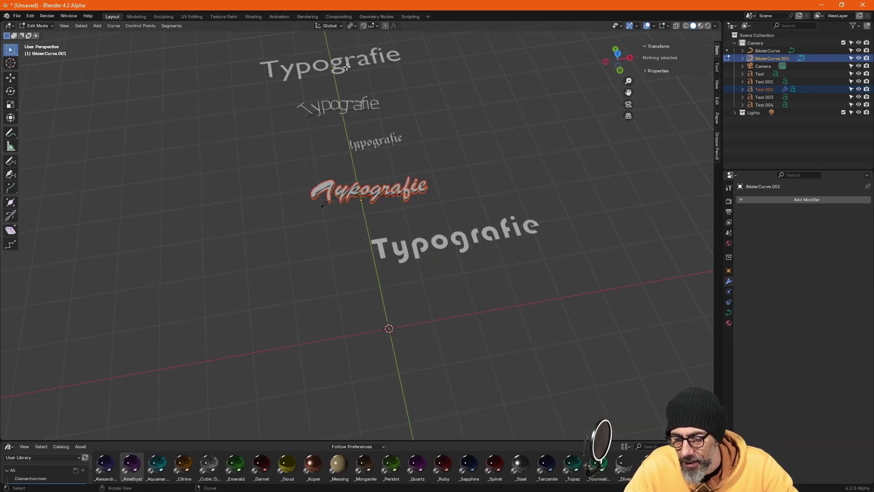
click(348, 66)
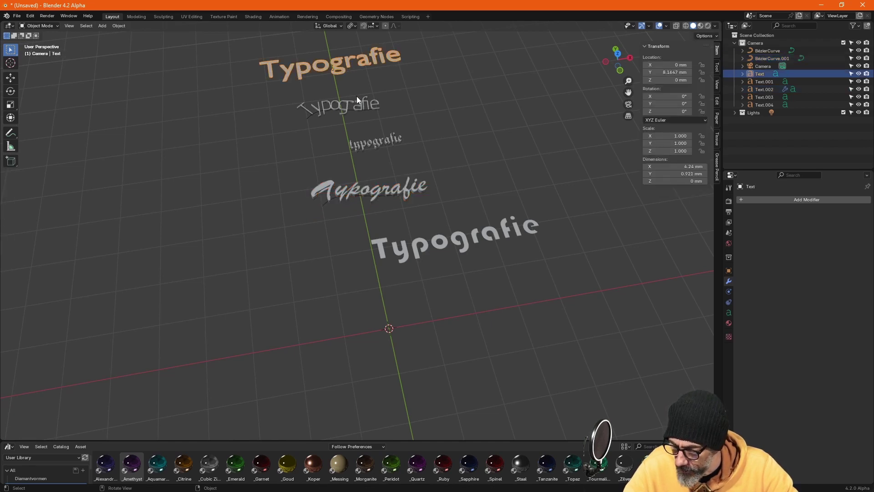
Clear the plain Typografie text's location so it sits at the origin.
key(alt+g)
middle_drag(389, 312, 365, 211)
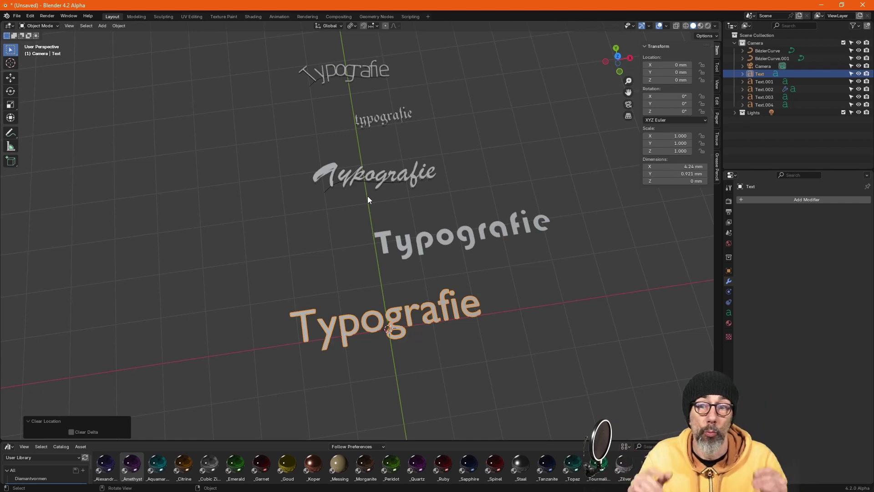
scroll(372, 211, down, 4)
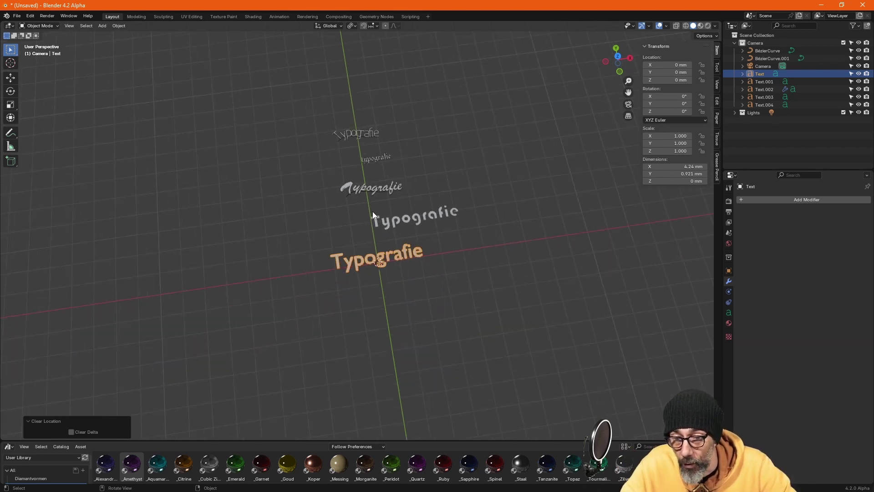
Add a Bézier circle of radius 8.5 mm at the origin, then reselect the text.
click(101, 26)
mouse_move(114, 41)
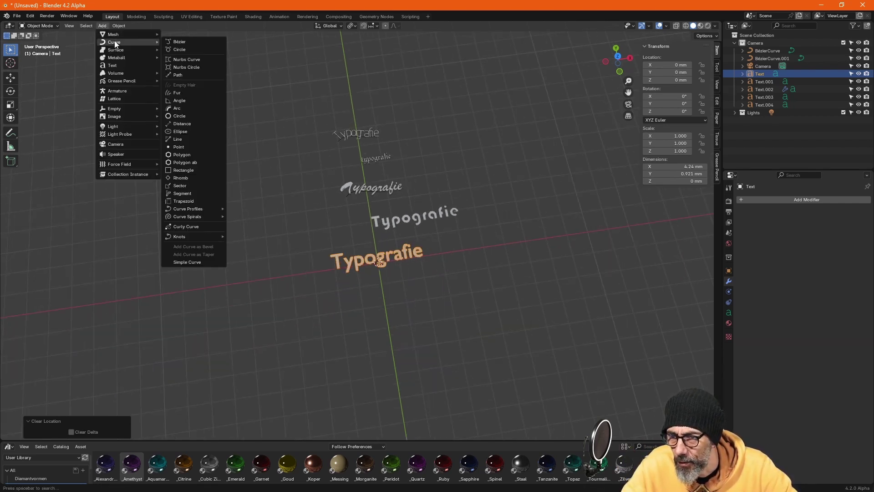
click(176, 49)
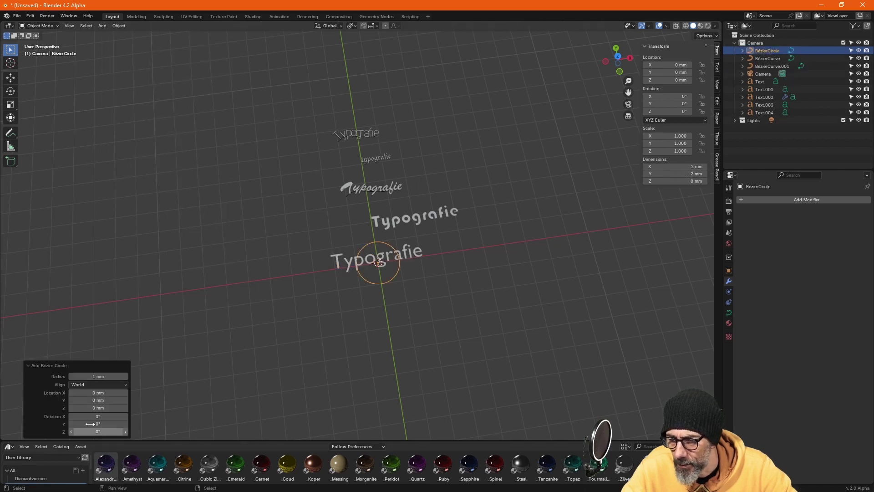
click(98, 376)
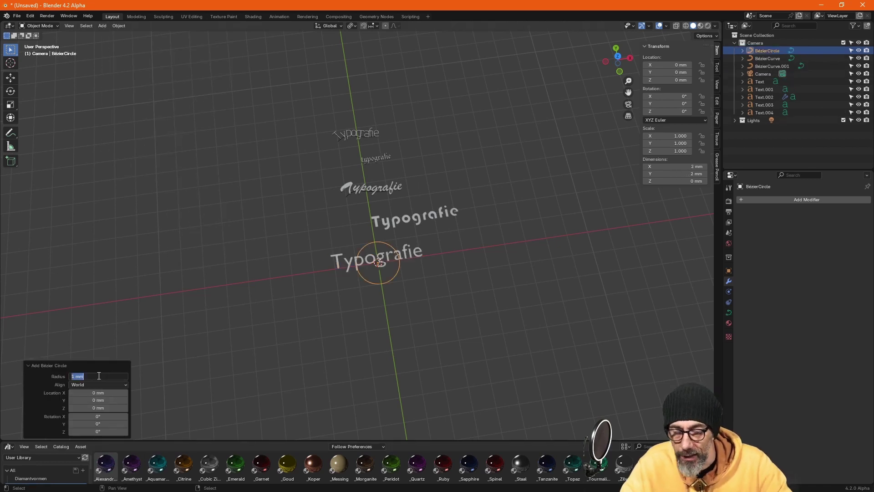
text(8.5)
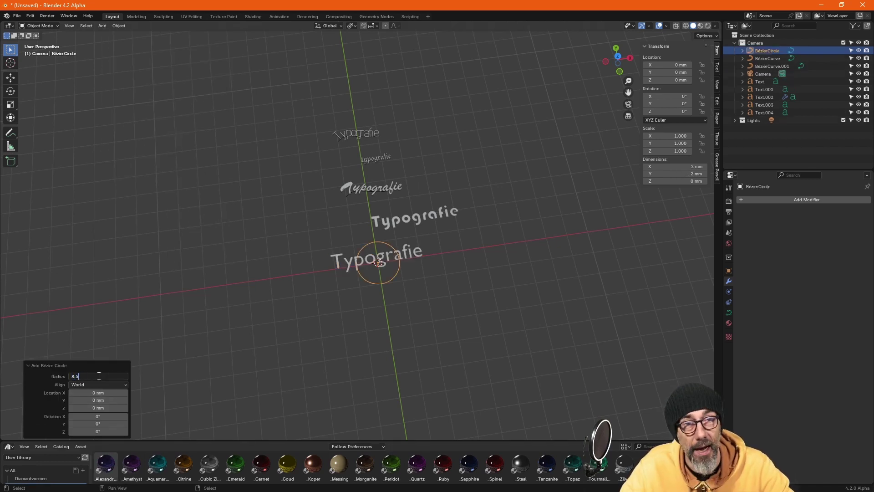
key(Return)
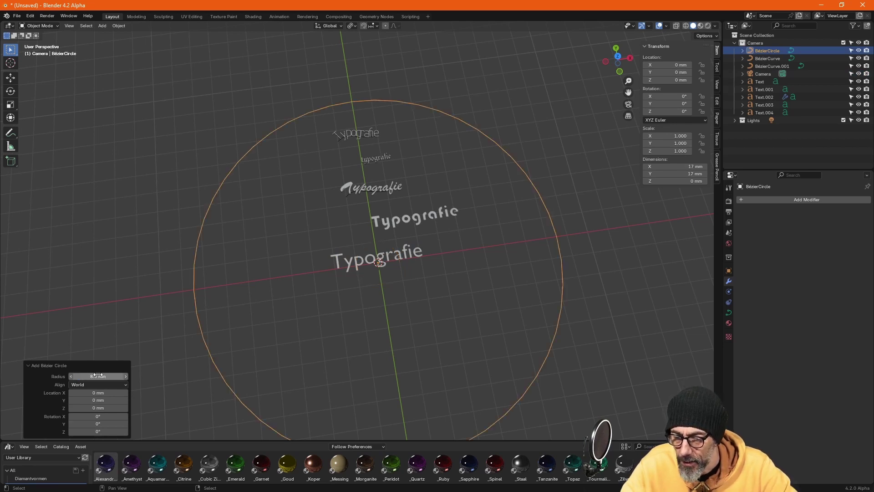
middle_drag(223, 225, 372, 204)
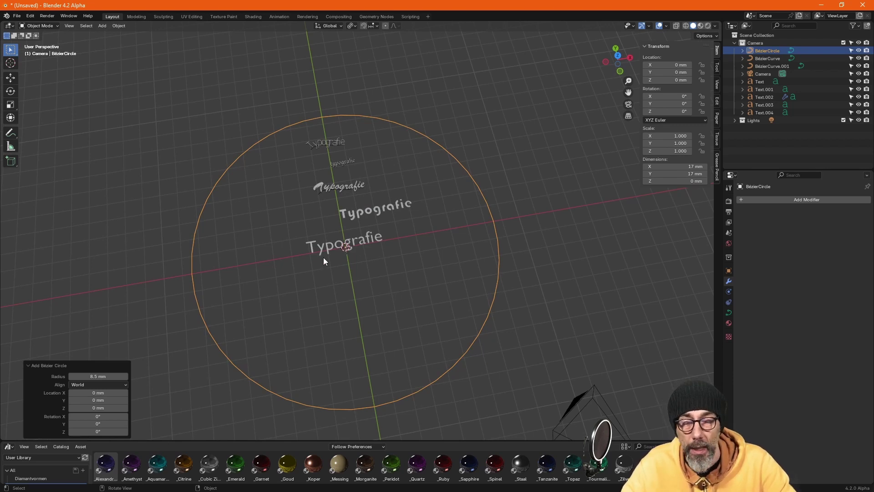
click(323, 245)
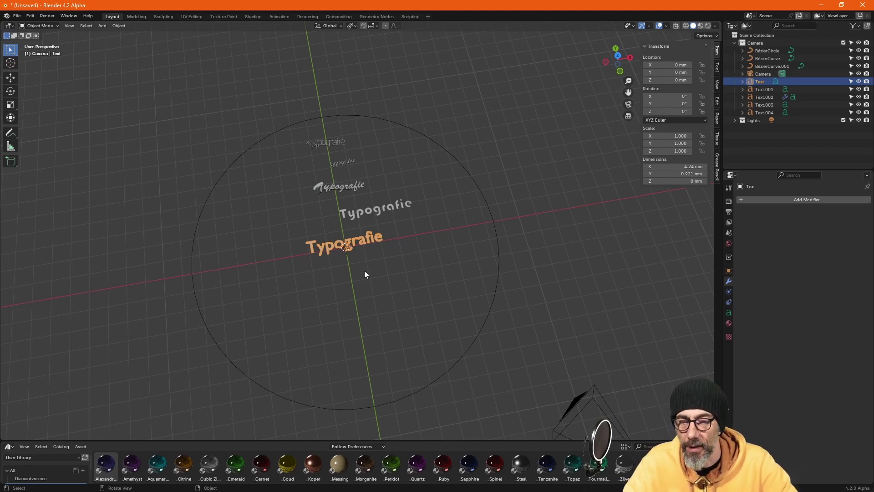
Add a Curve modifier to the text targeting the Bézier circle.
mouse_move(339, 298)
middle_down()
mouse_move(405, 277)
mouse_move(385, 233)
middle_up()
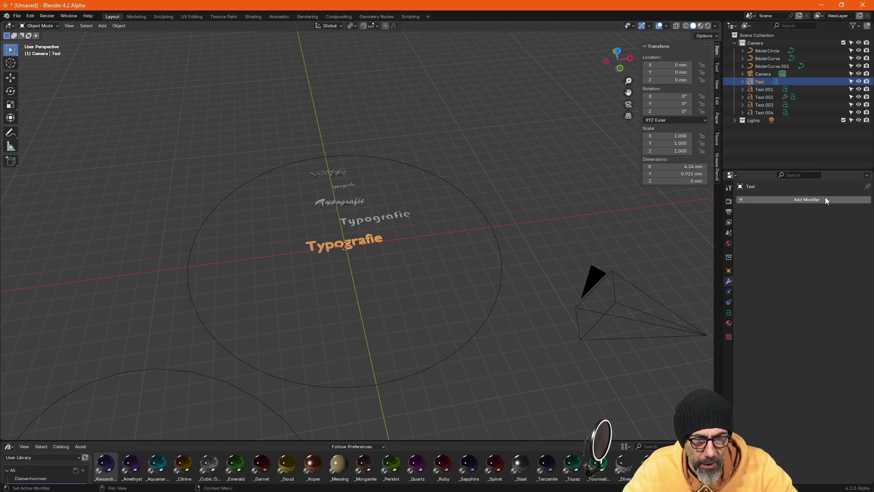
click(812, 198)
mouse_move(784, 199)
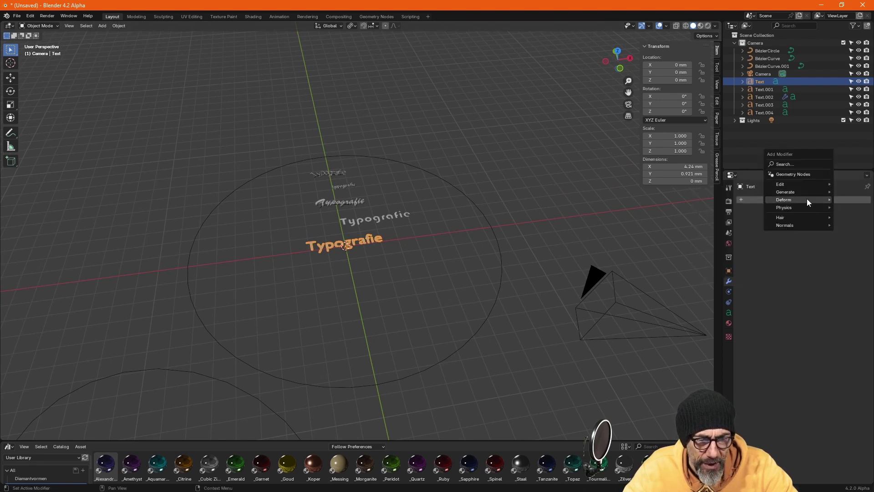
click(719, 215)
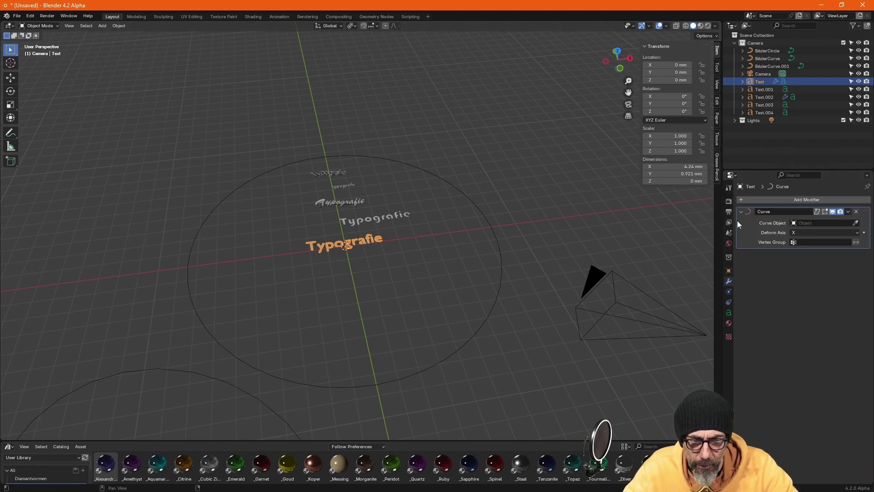
click(855, 223)
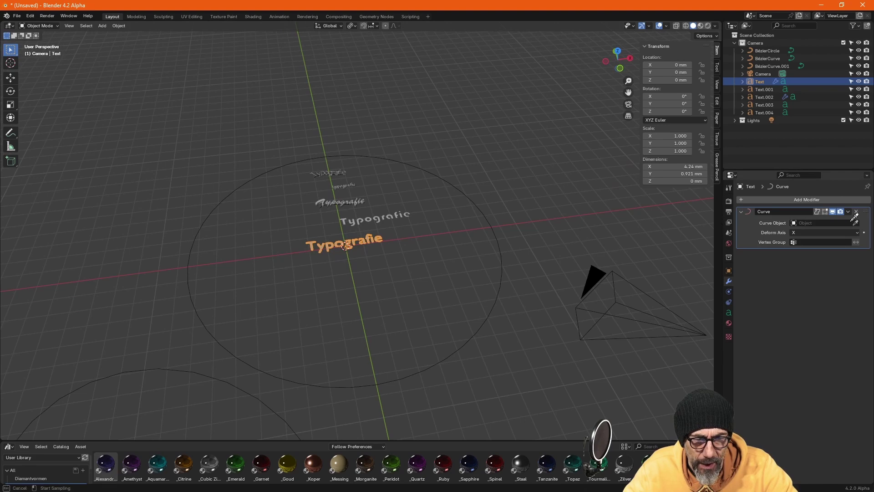
click(502, 246)
Zoom and orbit in to inspect the text bent along the circle.
mouse_move(367, 387)
middle_down()
mouse_move(443, 364)
mouse_move(510, 359)
mouse_move(307, 179)
middle_up()
scroll(349, 67, up, 3)
scroll(282, 91, up, 3)
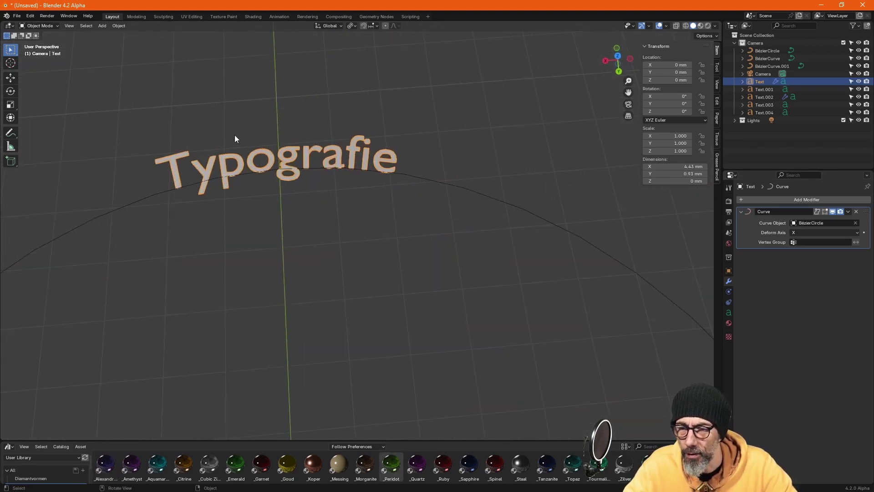
scroll(449, 163, down, 2)
scroll(450, 163, down, 2)
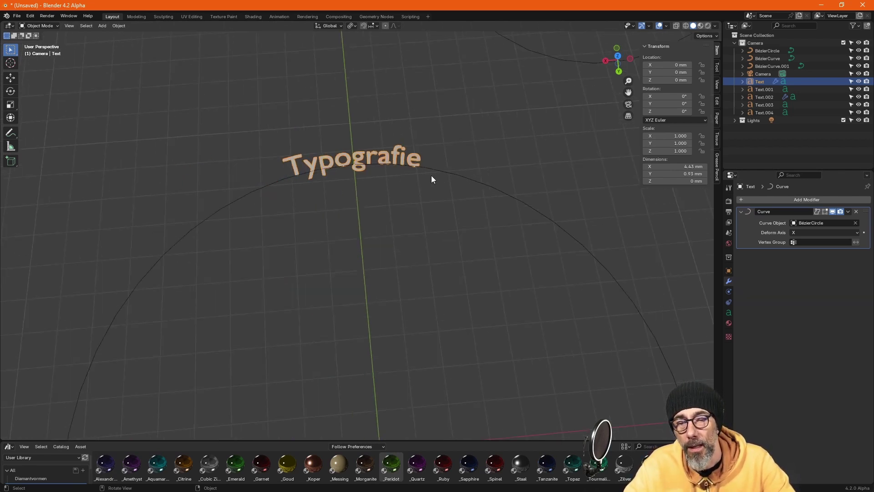
mouse_move(430, 175)
middle_down()
mouse_move(351, 170)
mouse_move(354, 161)
middle_up()
scroll(353, 162, up, 3)
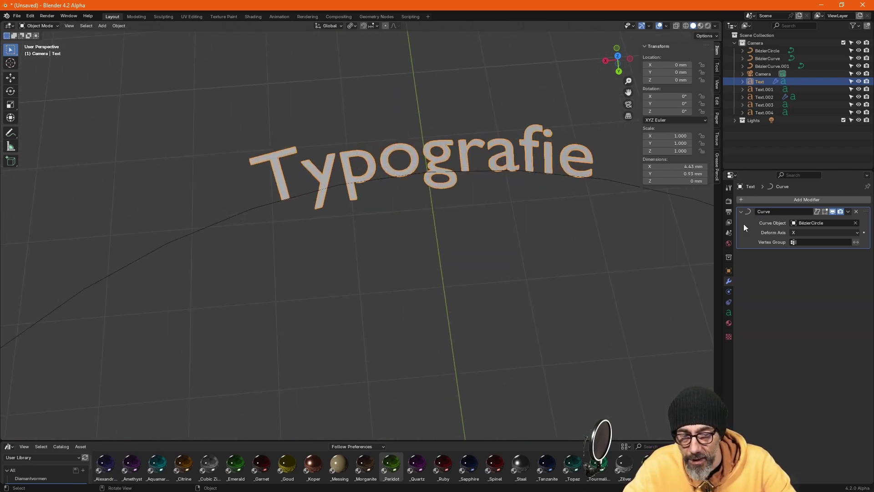
Set the Typografie text's Geometry Extrude to 0.111 mm.
click(728, 312)
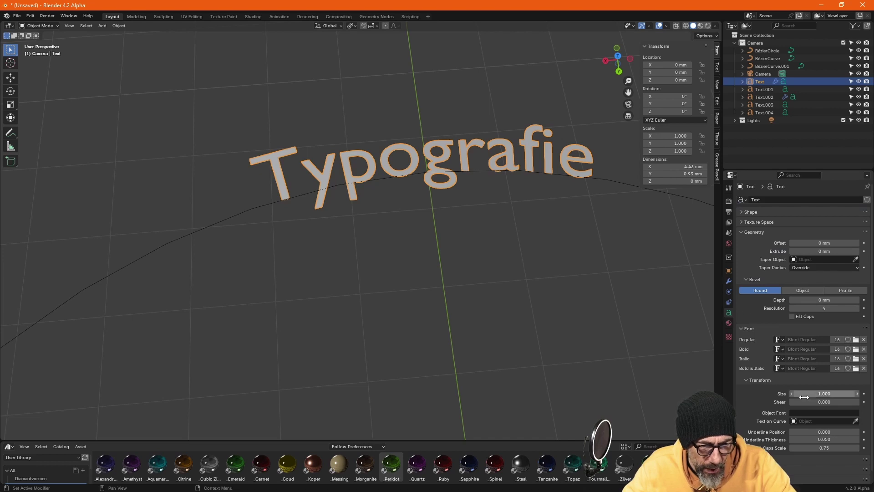
click(742, 328)
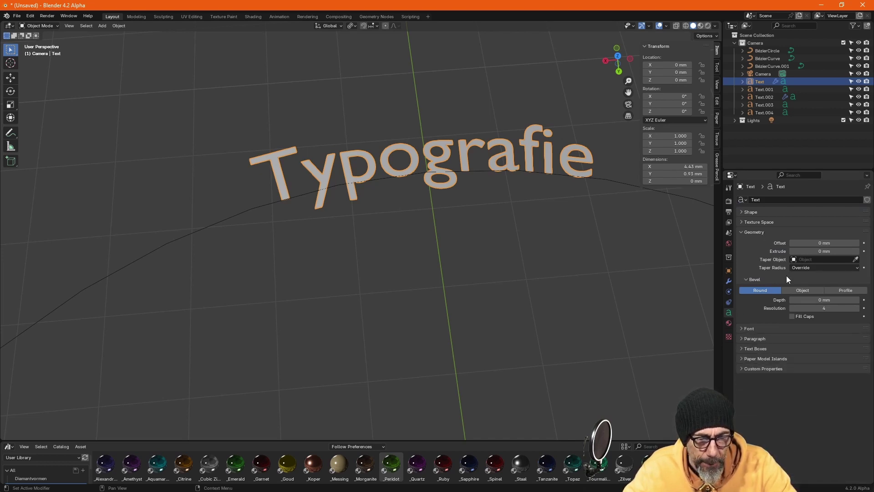
drag(806, 251, 819, 252)
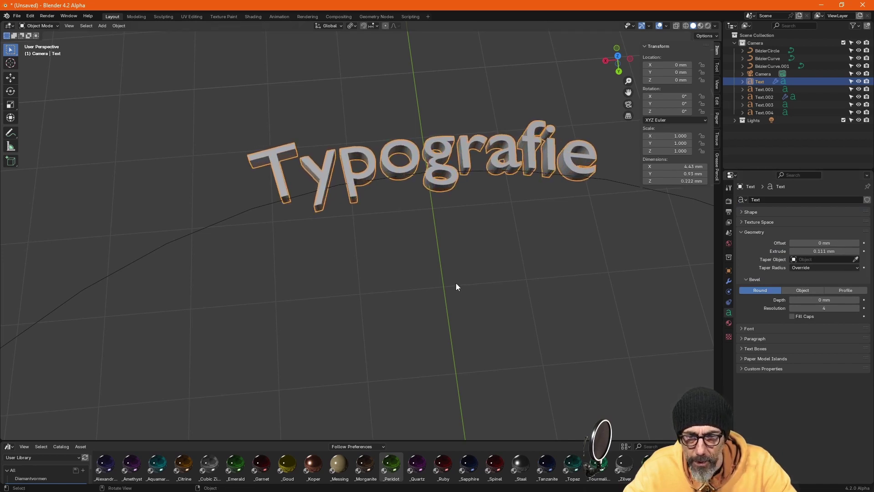
middle_drag(456, 285, 384, 218)
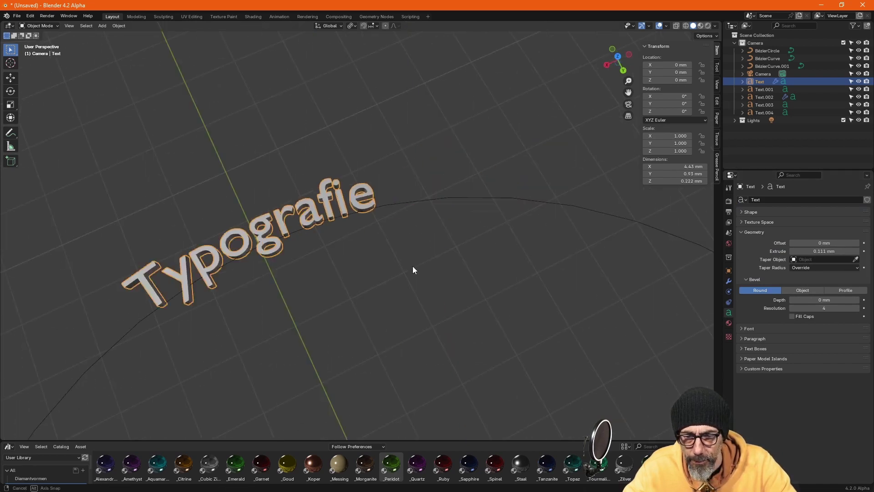
click(381, 199)
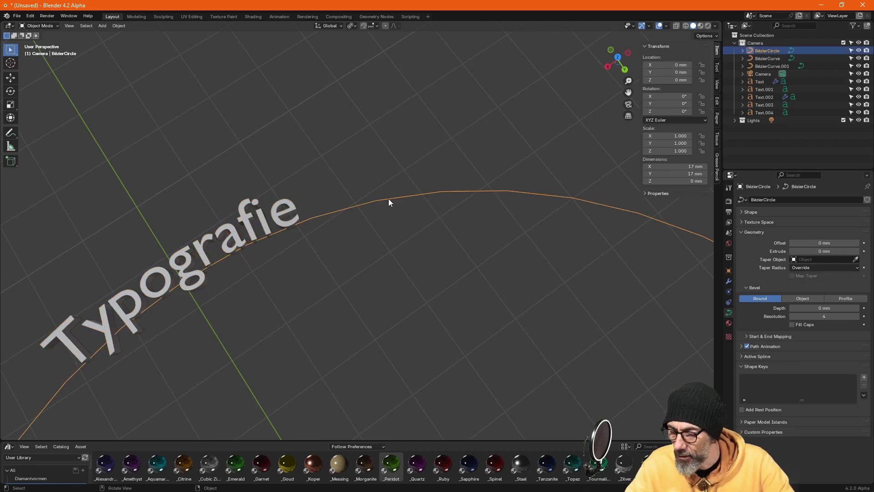
Set the Bézier circle's Mean Tilt to 90° in Edit Mode.
key(Tab)
scroll(251, 279, down, 2)
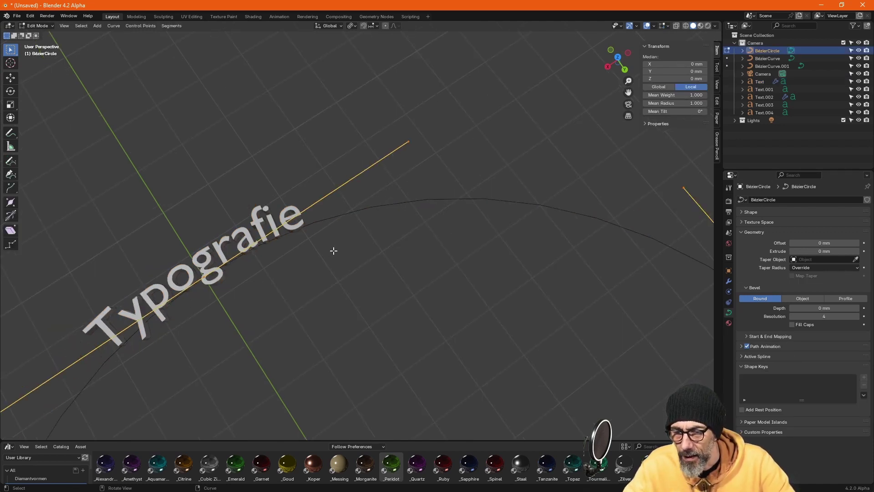
scroll(351, 225, down, 2)
scroll(443, 172, down, 1)
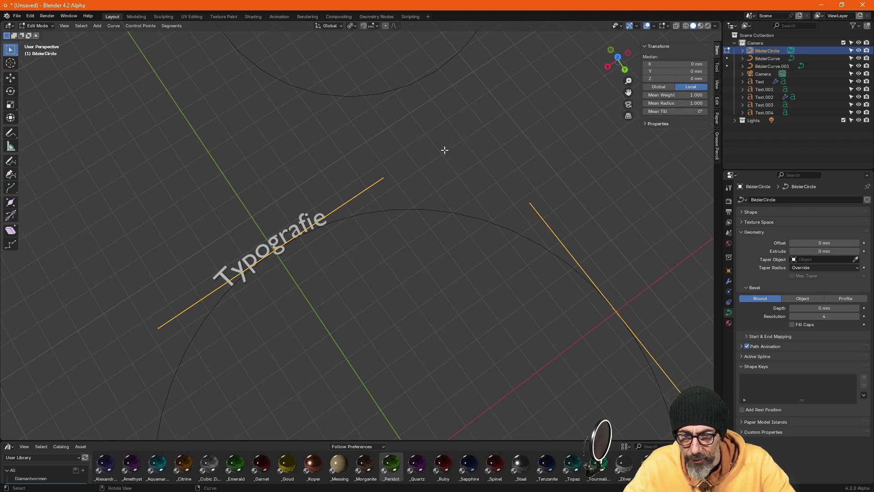
scroll(445, 150, down, 4)
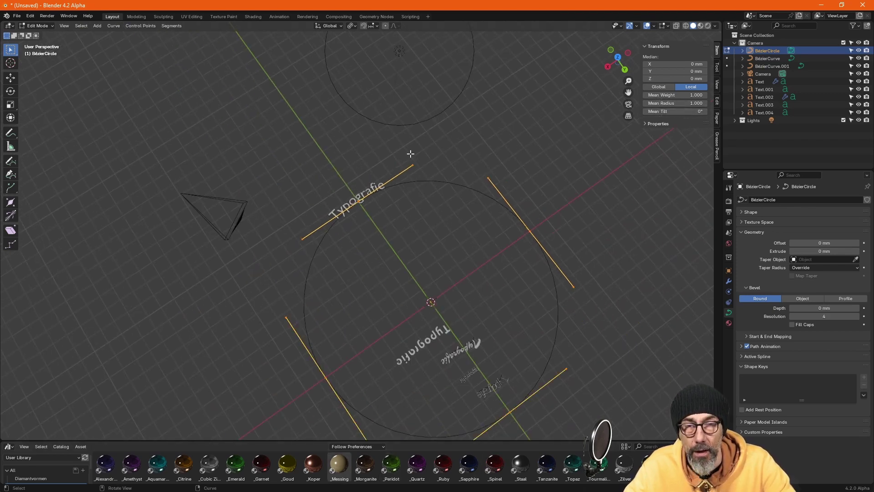
scroll(361, 168, up, 3)
scroll(377, 171, up, 1)
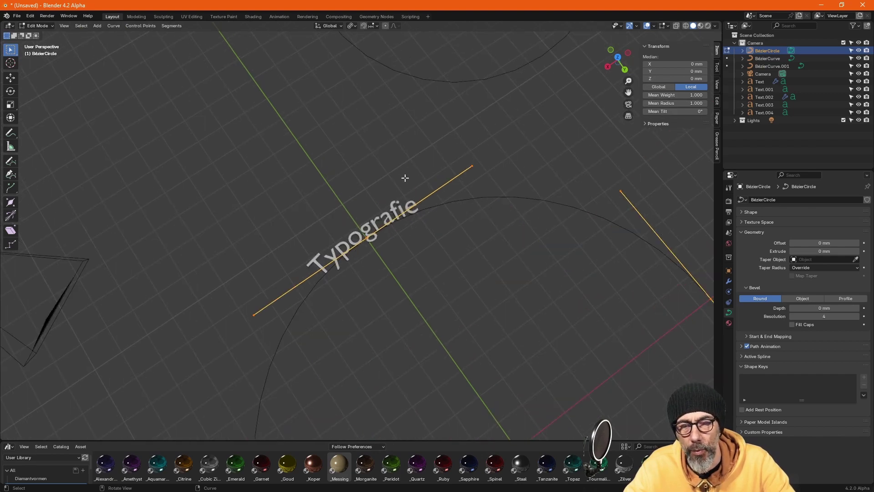
scroll(396, 187, up, 1)
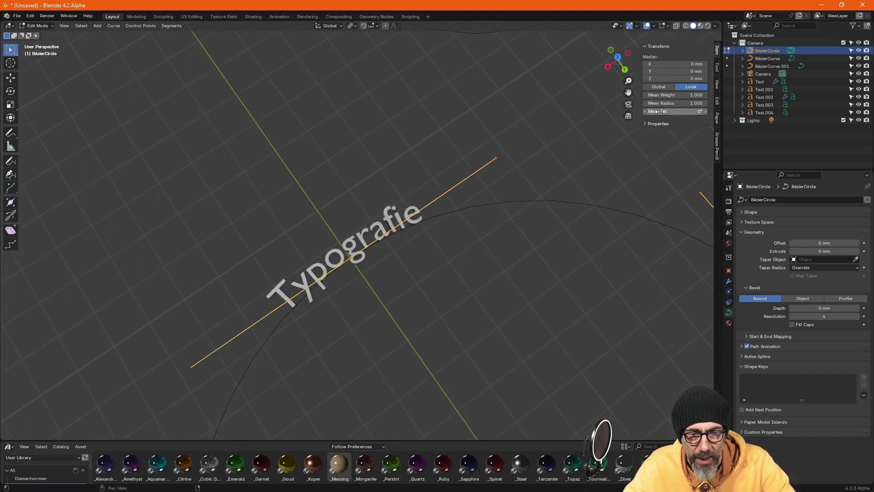
scroll(526, 211, down, 1)
scroll(527, 210, down, 1)
drag(659, 112, 706, 111)
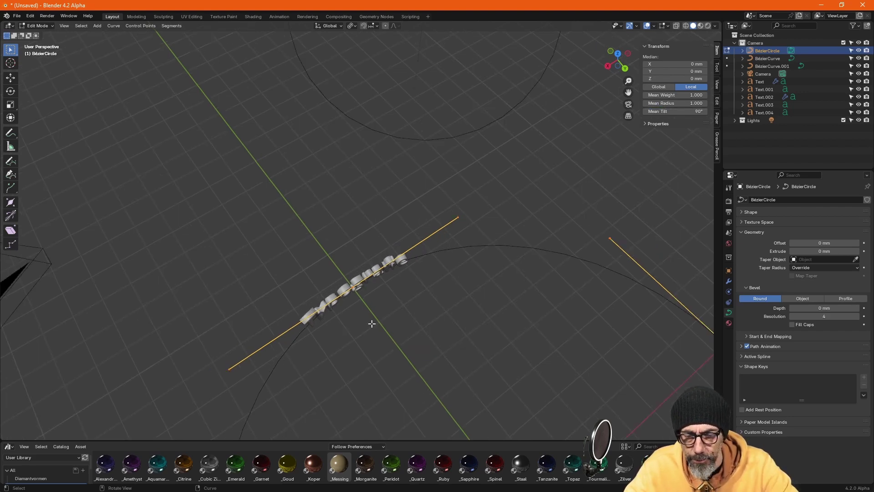
Return to Object Mode and orbit to check the upright lettering.
middle_drag(328, 264, 431, 329)
scroll(430, 329, up, 2)
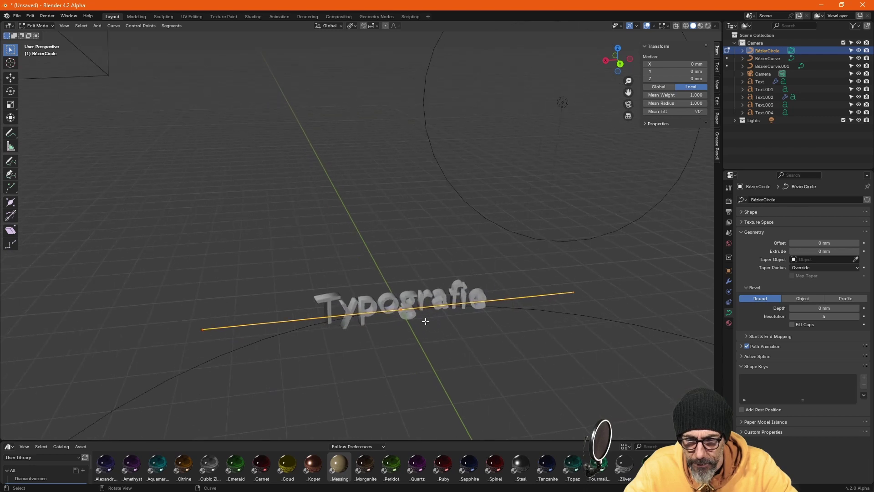
key(Tab)
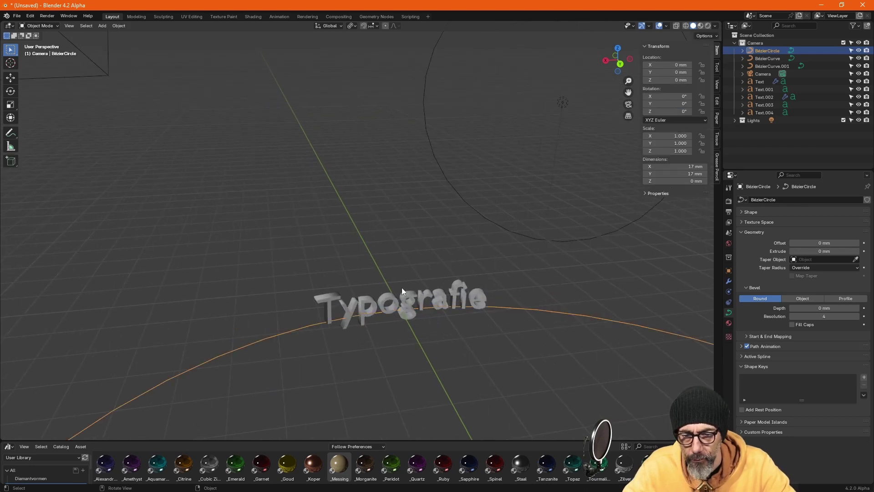
scroll(310, 324, down, 2)
scroll(335, 310, up, 2)
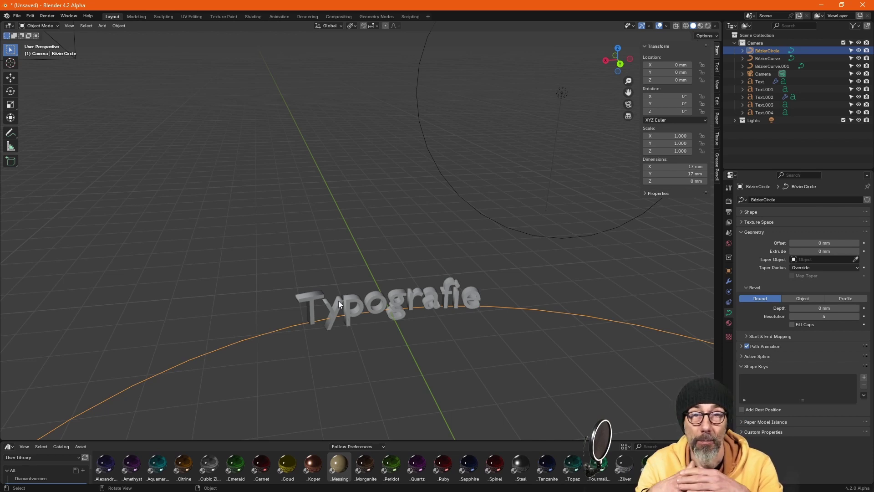
mouse_move(338, 301)
middle_down()
mouse_move(349, 356)
mouse_move(255, 302)
mouse_move(247, 266)
mouse_move(176, 312)
mouse_move(178, 302)
middle_up()
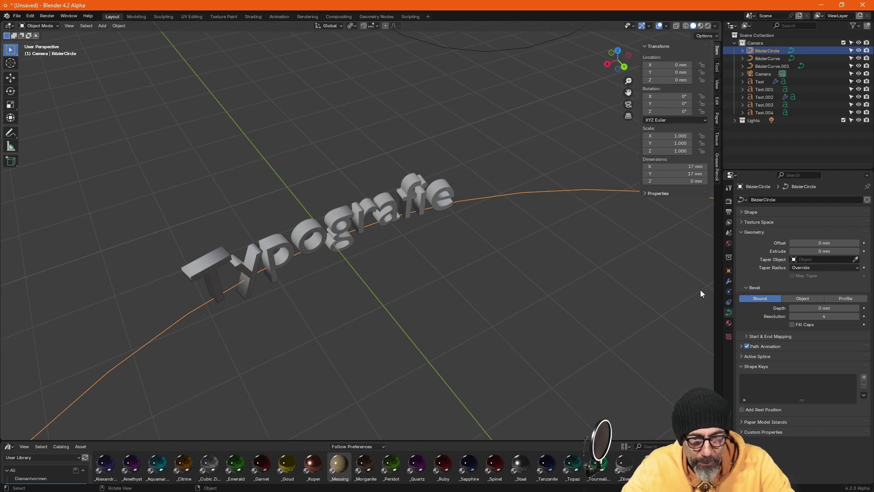
Set the text's Curve modifier Deform Axis to -X, after trying Y and Z.
click(728, 280)
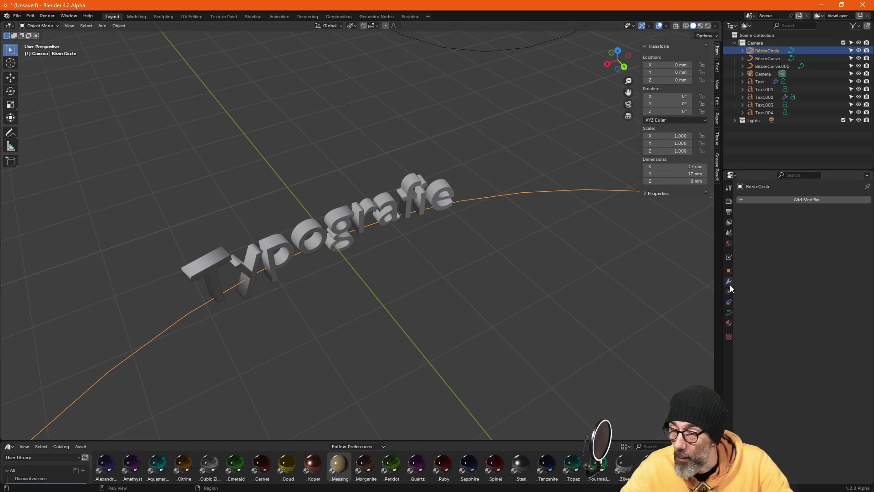
click(412, 184)
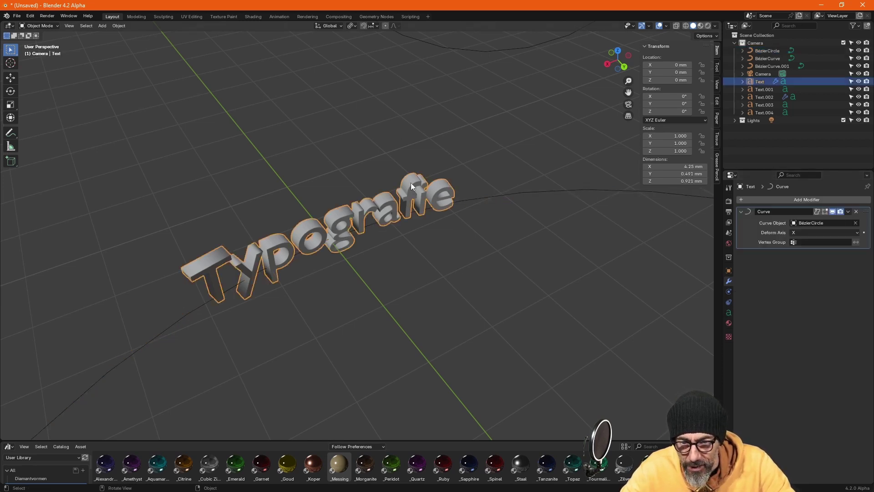
click(812, 233)
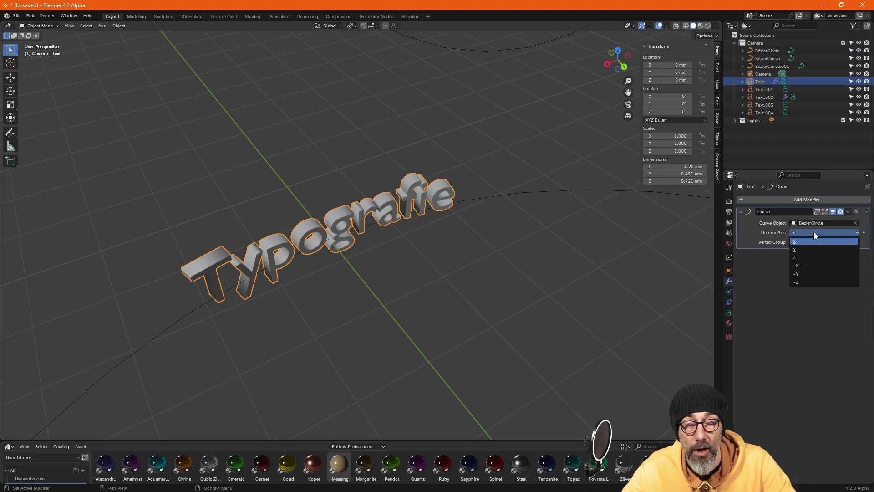
click(815, 248)
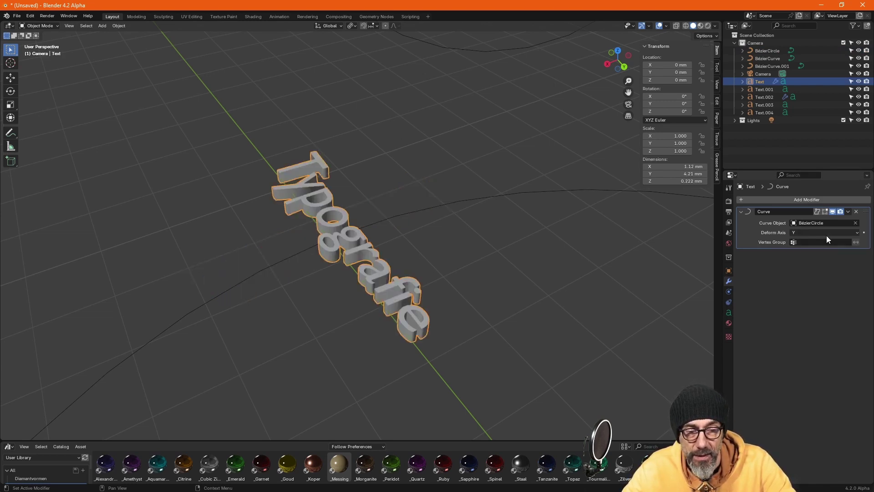
click(826, 234)
click(820, 260)
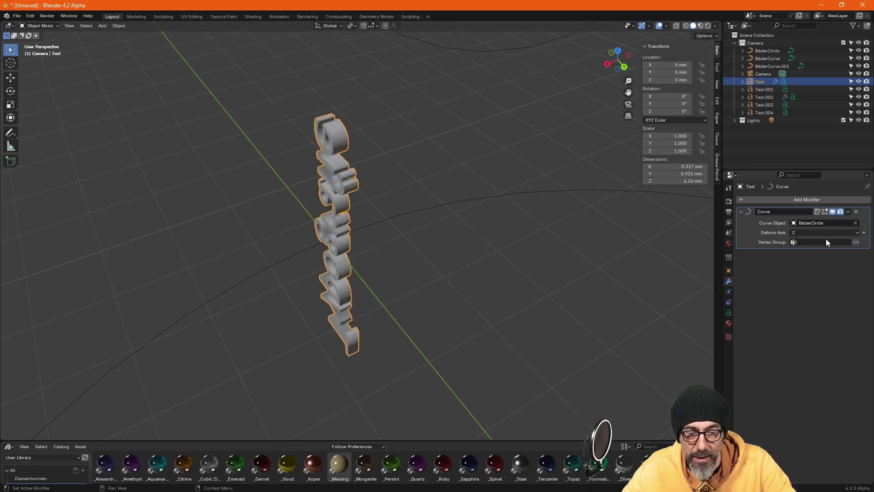
click(825, 232)
click(816, 265)
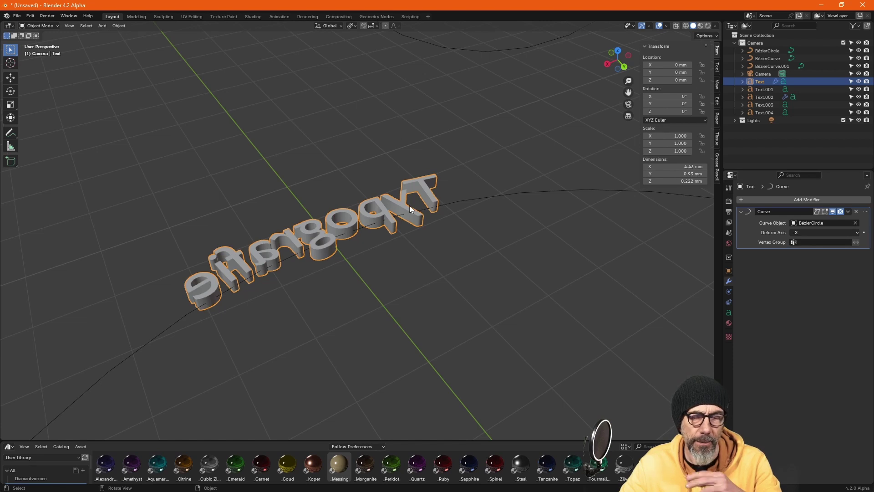
click(499, 196)
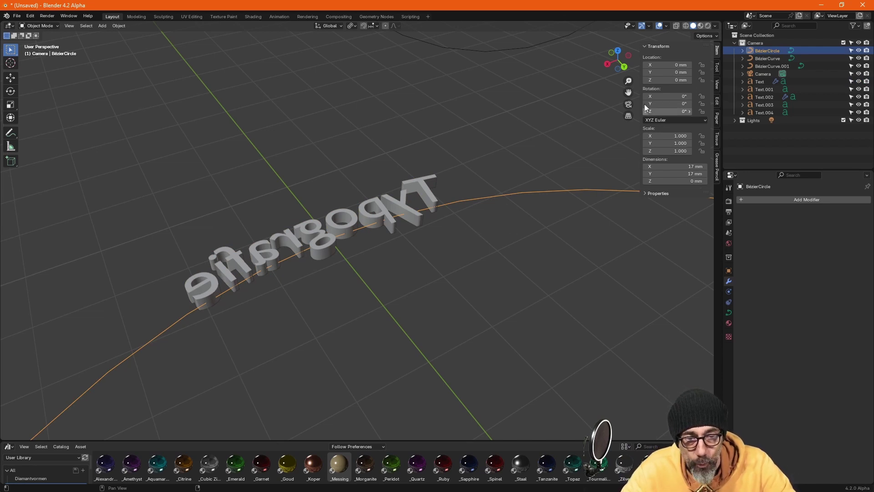
Adjust the Bézier circle's tilt slightly in Edit Mode, then return to Object Mode.
key(Tab)
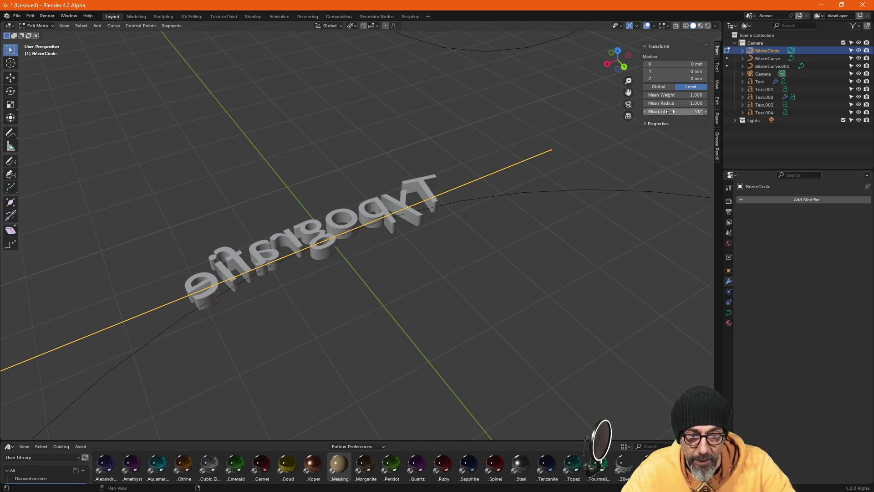
mouse_move(674, 111)
mouse_down()
mouse_move(712, 111)
mouse_move(666, 111)
mouse_up()
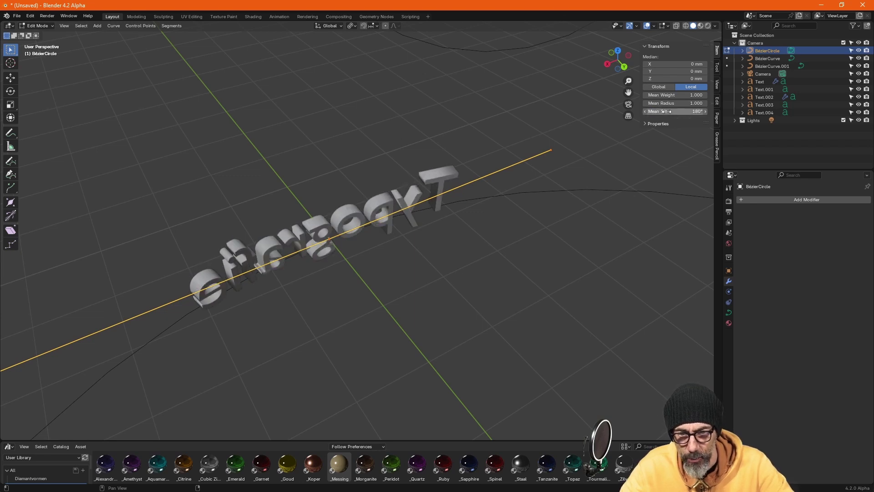
key(Tab)
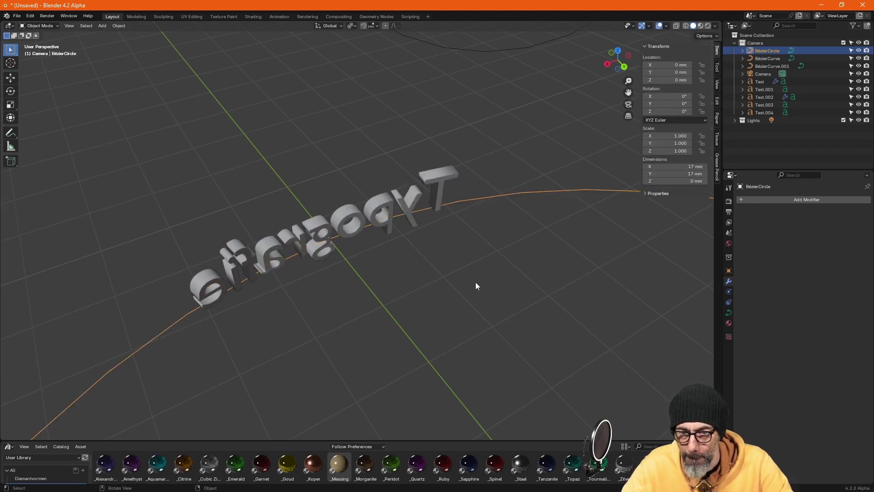
scroll(386, 286, up, 5)
scroll(460, 217, down, 4)
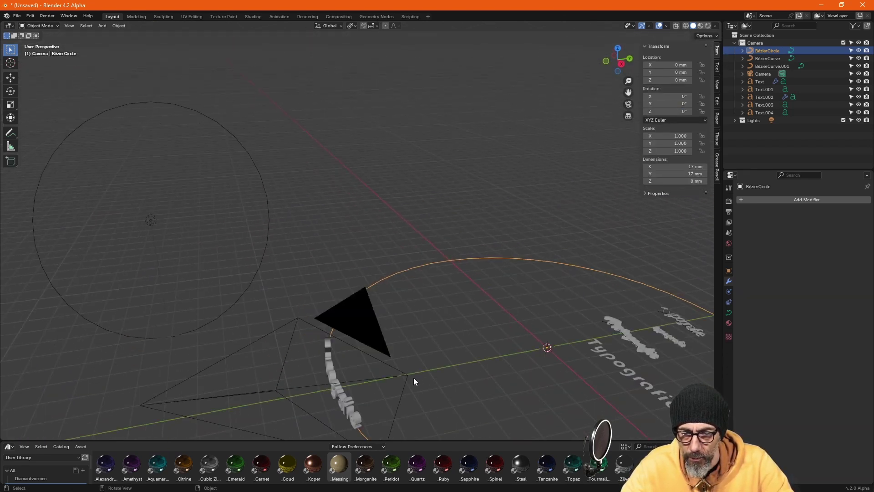
Select the Typografie text, frame it, and orbit so it faces the viewer.
click(336, 389)
key(KP_Decimal)
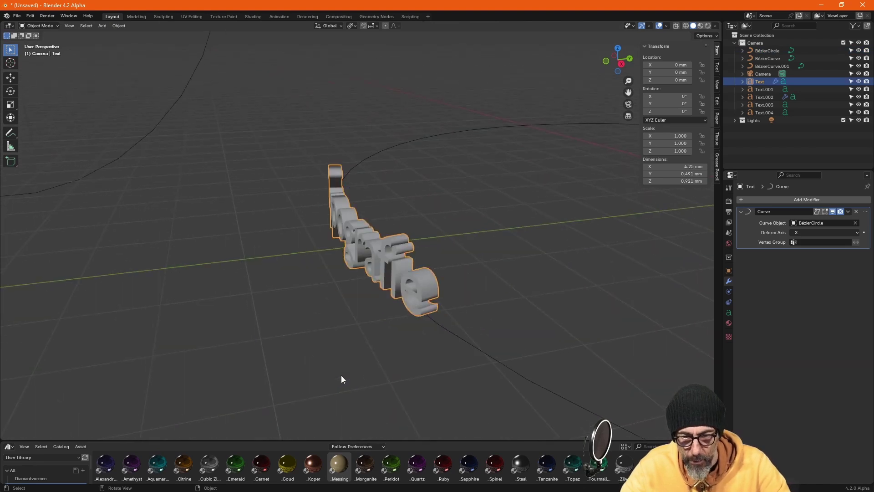
mouse_move(340, 375)
middle_down()
mouse_move(343, 340)
mouse_move(377, 329)
middle_up()
scroll(378, 329, down, 3)
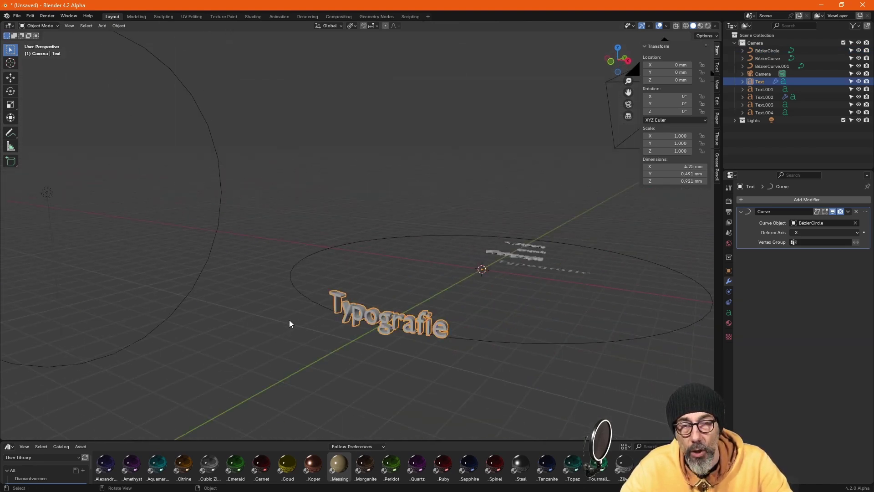
mouse_move(290, 323)
middle_down()
mouse_move(299, 340)
mouse_move(308, 336)
middle_up()
scroll(436, 297, up, 3)
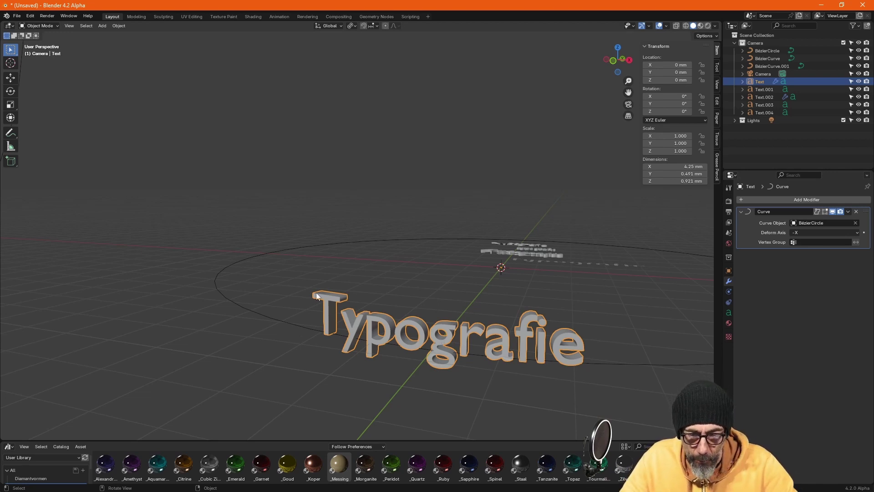
scroll(265, 302, down, 4)
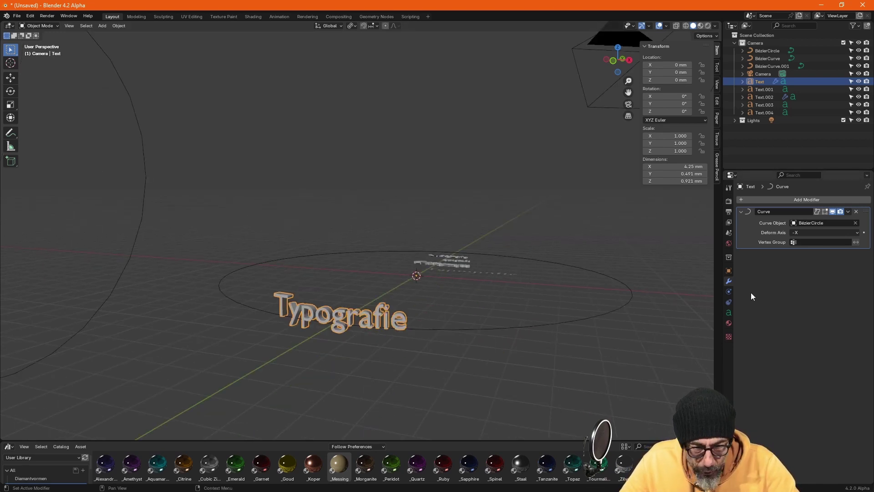
Set the text's Character Spacing to 1.430.
click(729, 312)
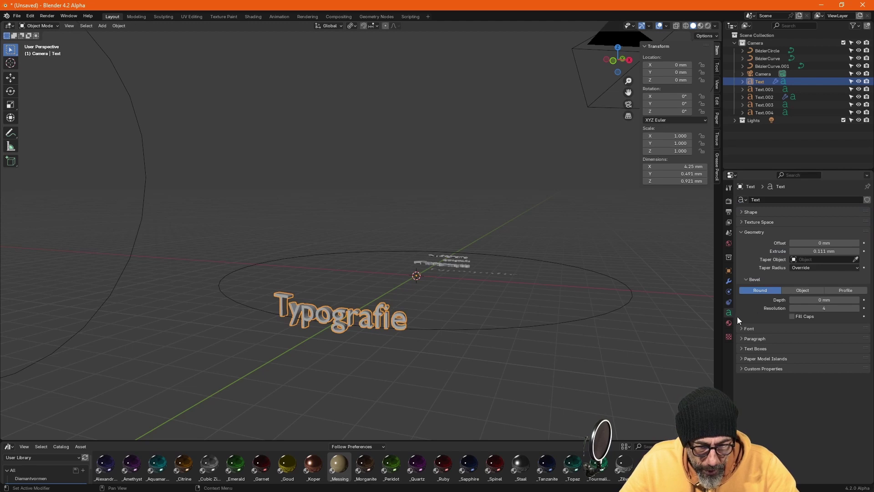
click(759, 338)
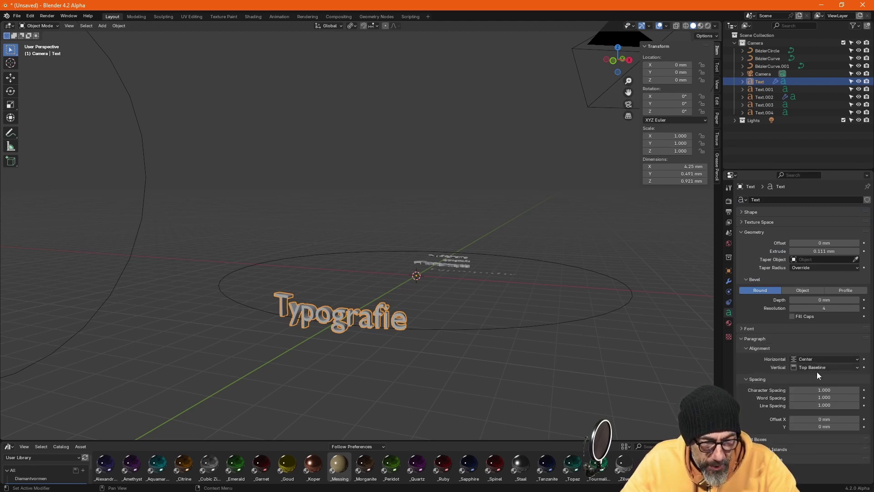
double_click(824, 390)
text(1.2)
key(Return)
click(857, 389)
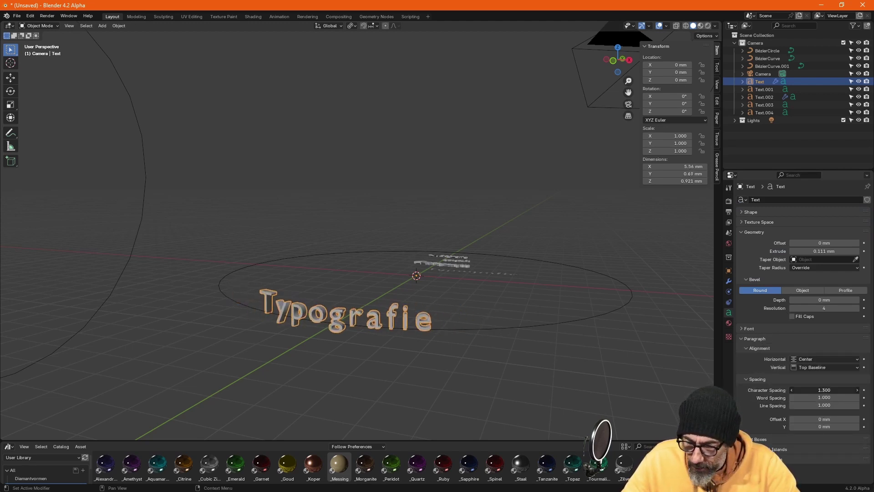
drag(824, 389, 842, 390)
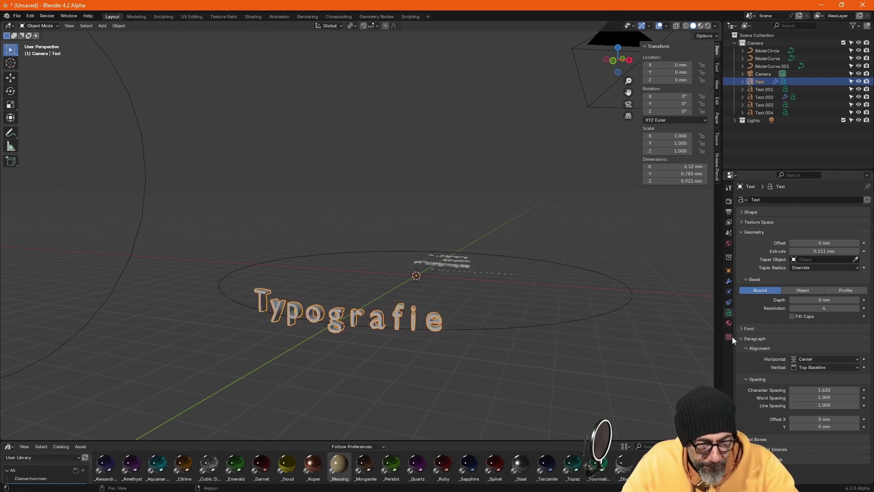
Load Bodoni MT Poster as the text's regular font.
click(740, 329)
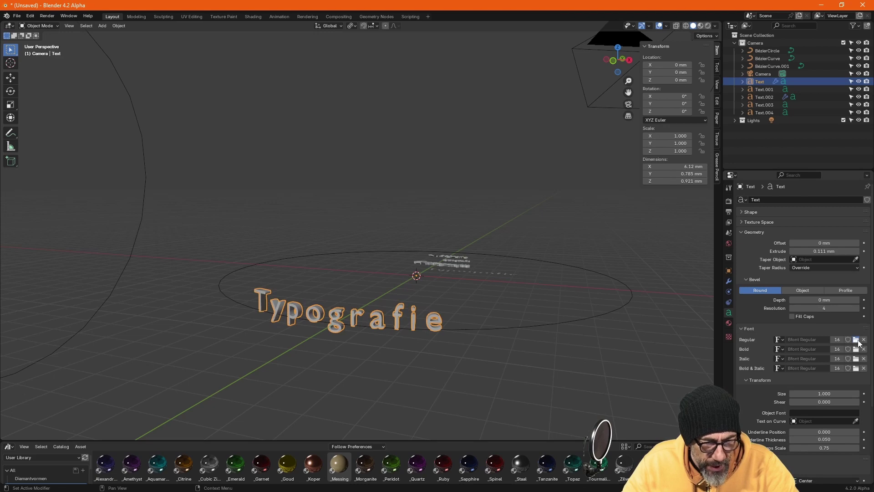
click(857, 342)
scroll(477, 270, down, 5)
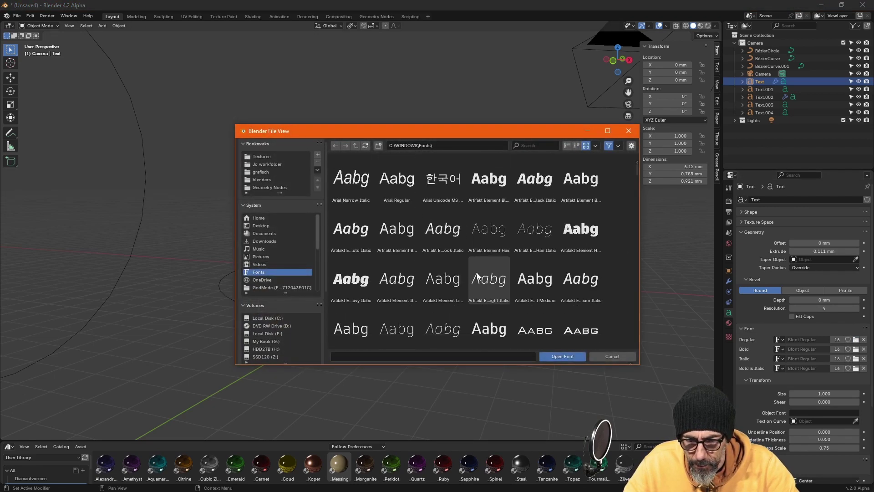
scroll(477, 275, down, 4)
click(489, 323)
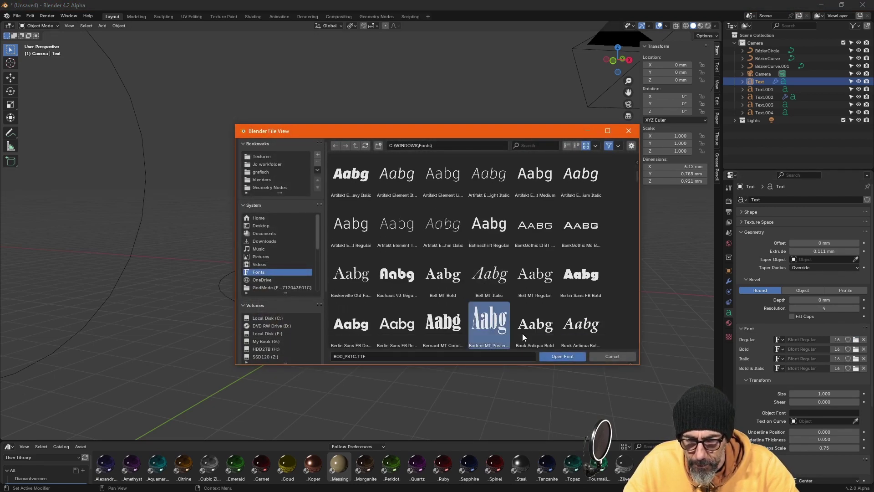
click(562, 356)
middle_drag(305, 309, 316, 307)
scroll(362, 294, up, 4)
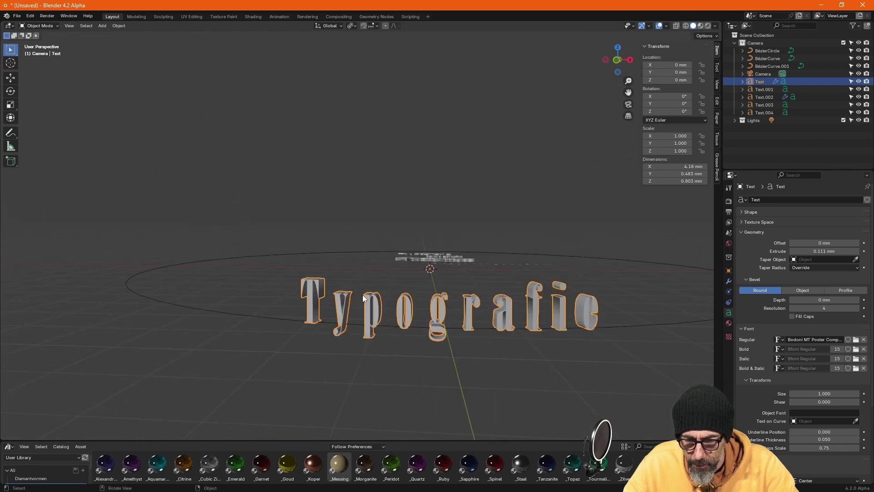
scroll(362, 294, up, 5)
scroll(493, 333, down, 5)
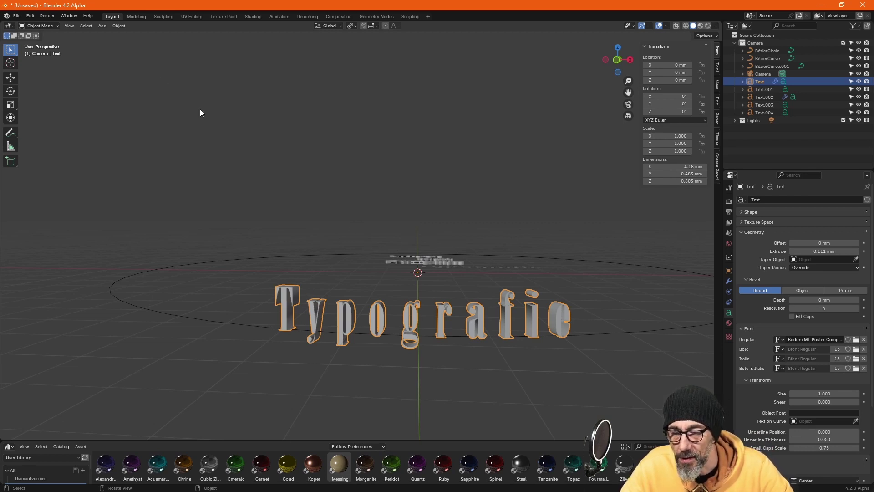
Convert the Typografie text object to a mesh with Object > Convert > Mesh.
click(118, 26)
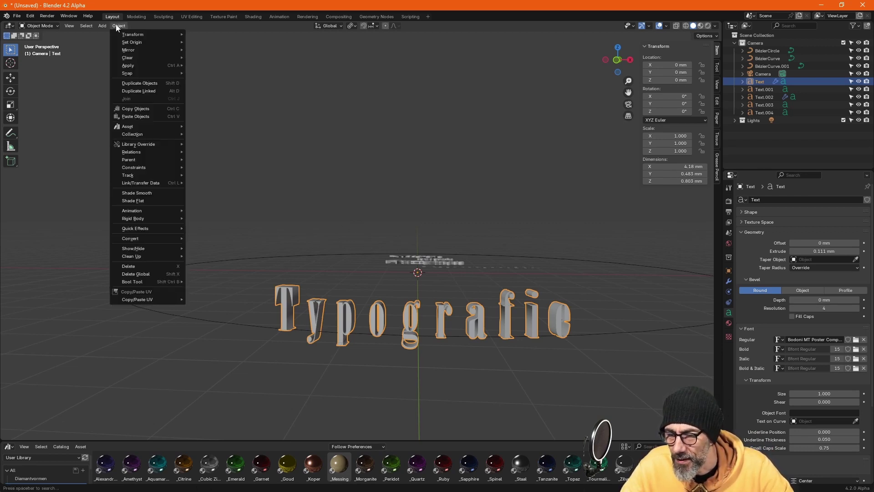
mouse_move(133, 237)
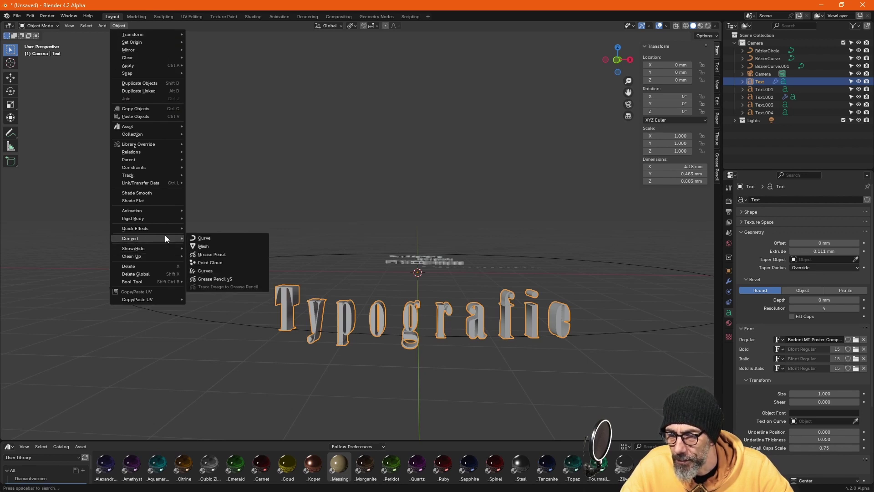
click(206, 247)
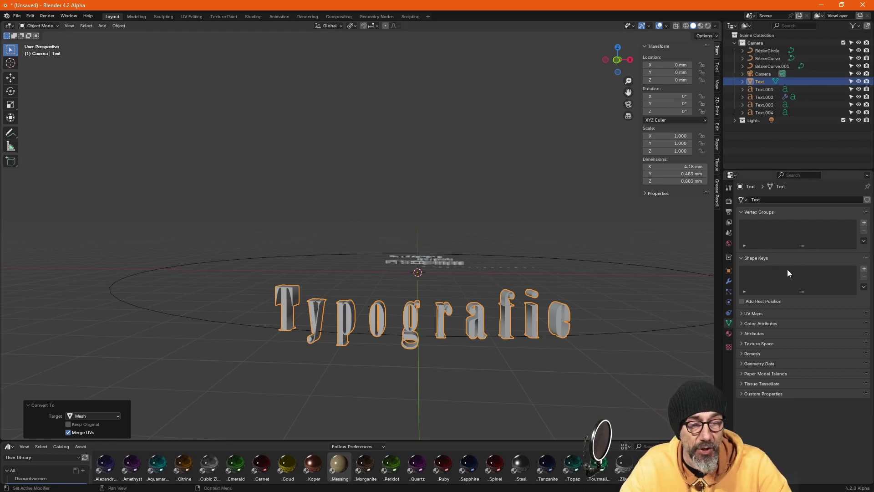
click(741, 211)
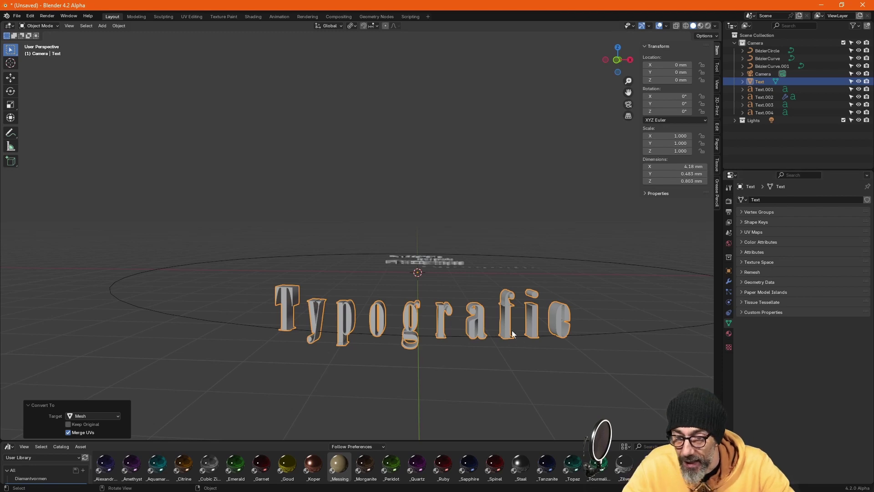
key(Tab)
mouse_move(396, 319)
middle_down()
mouse_move(483, 281)
mouse_move(451, 302)
middle_up()
click(452, 303)
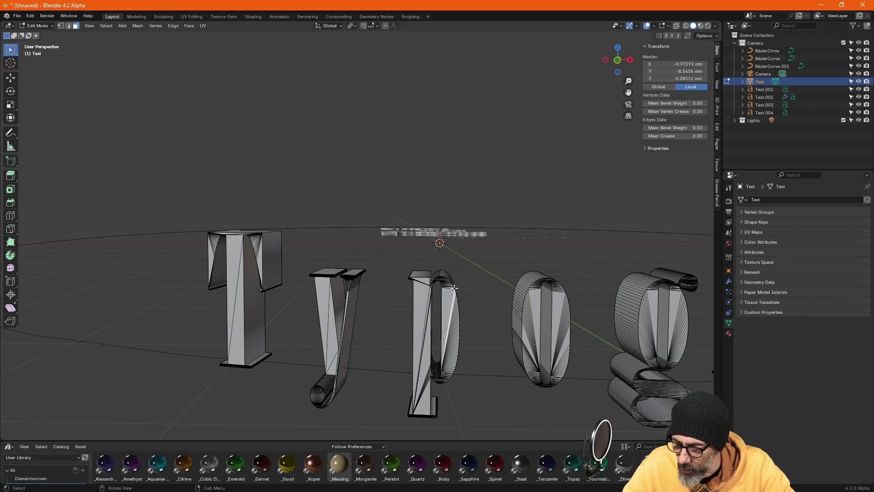
alt+click(453, 287)
click(60, 25)
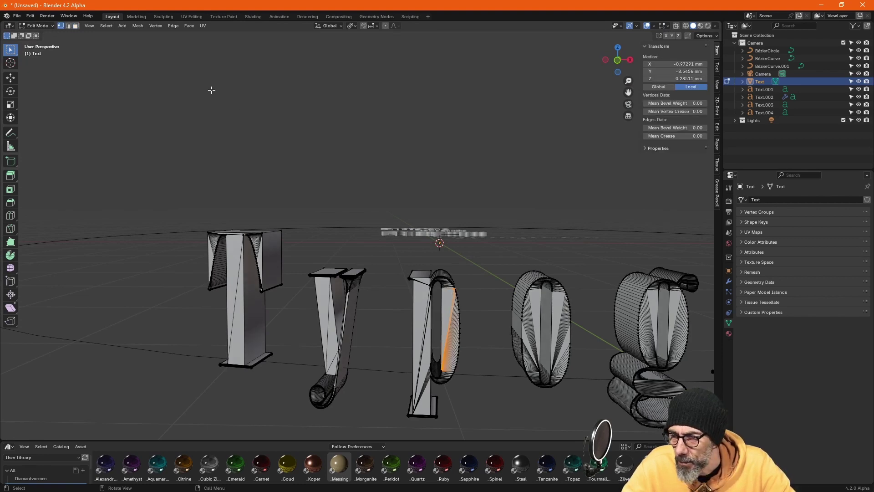
mouse_move(210, 88)
middle_down()
mouse_move(439, 242)
mouse_move(319, 270)
middle_up()
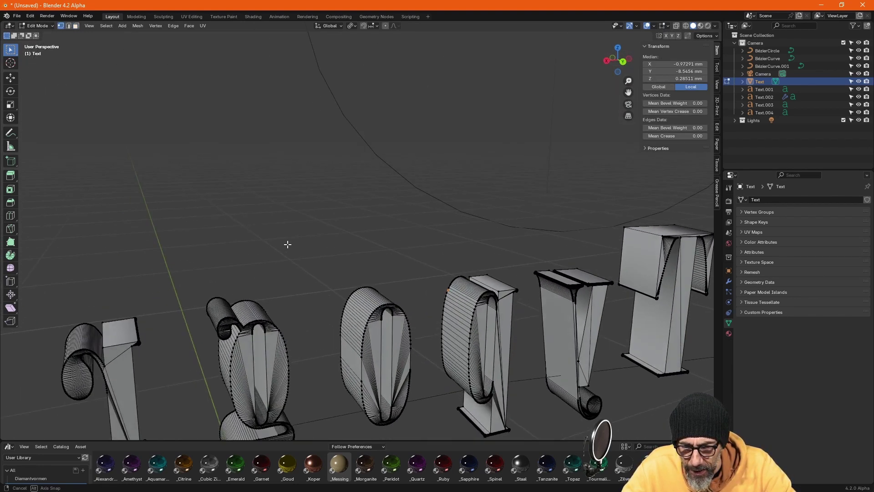
scroll(319, 271, up, 2)
scroll(364, 282, up, 2)
scroll(406, 295, up, 2)
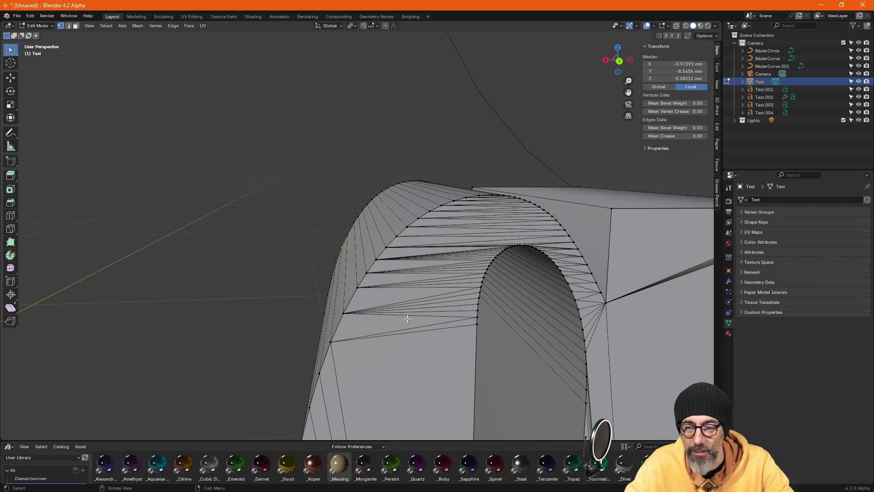
scroll(406, 318, down, 5)
mouse_move(407, 319)
middle_down()
mouse_move(383, 315)
mouse_move(495, 311)
middle_up()
key(Tab)
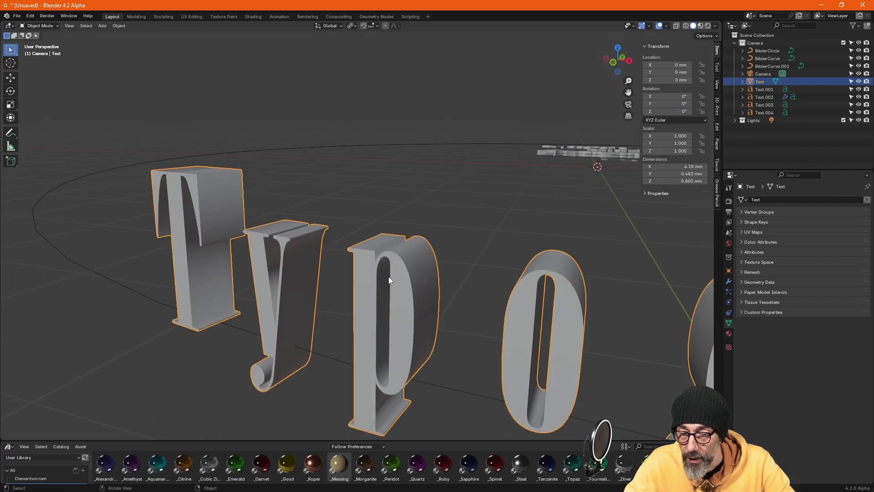